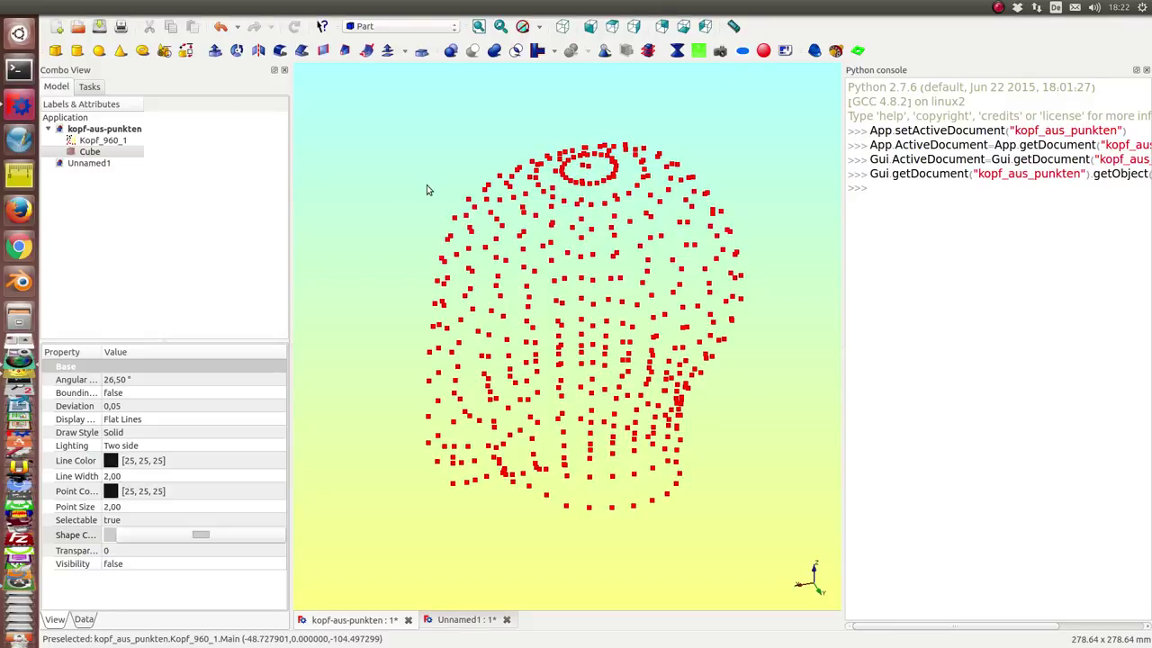
Orbit the red head point cloud from a couple of angles and widen the Python console panel.
mouse_move(342, 207)
middle_mouse_down()
mouse_move(587, 280)
mouse_move(771, 141)
mouse_move(538, 385)
mouse_move(673, 137)
mouse_move(717, 149)
middle_mouse_up()
mouse_move(398, 186)
middle_mouse_down()
mouse_move(444, 240)
mouse_move(443, 266)
middle_mouse_up()
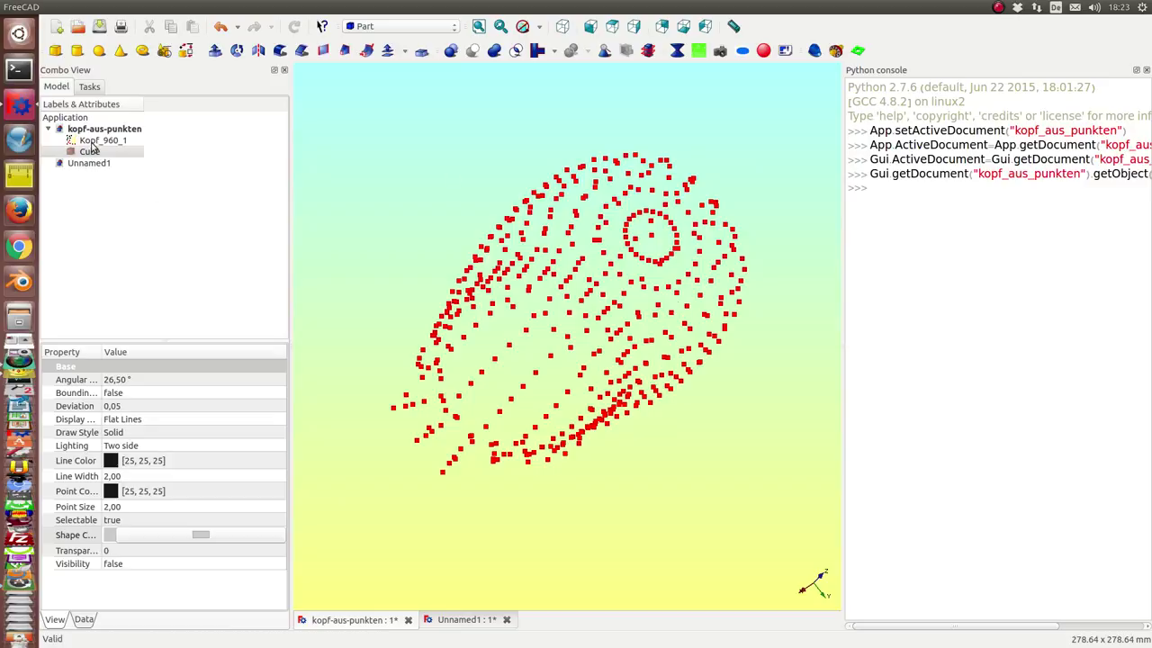
left_click_drag(843, 193, 726, 194)
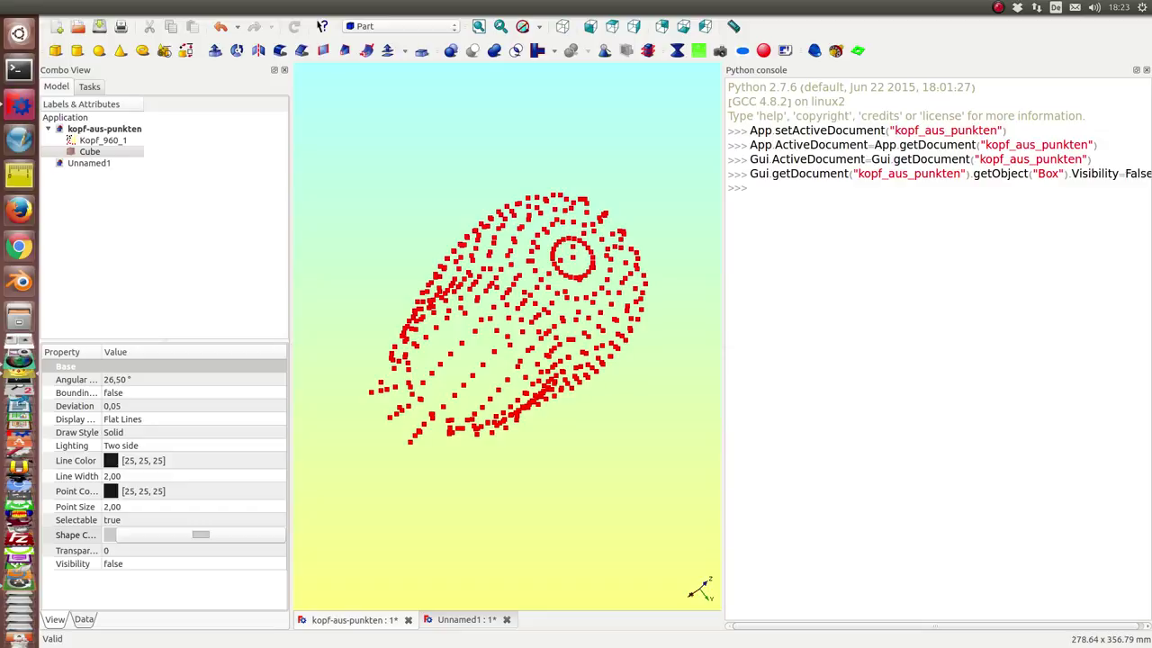
Load the Kopf_960_1 points into pts and pc in the console and print the coordinates.
left_click(837, 225)
key("Return")
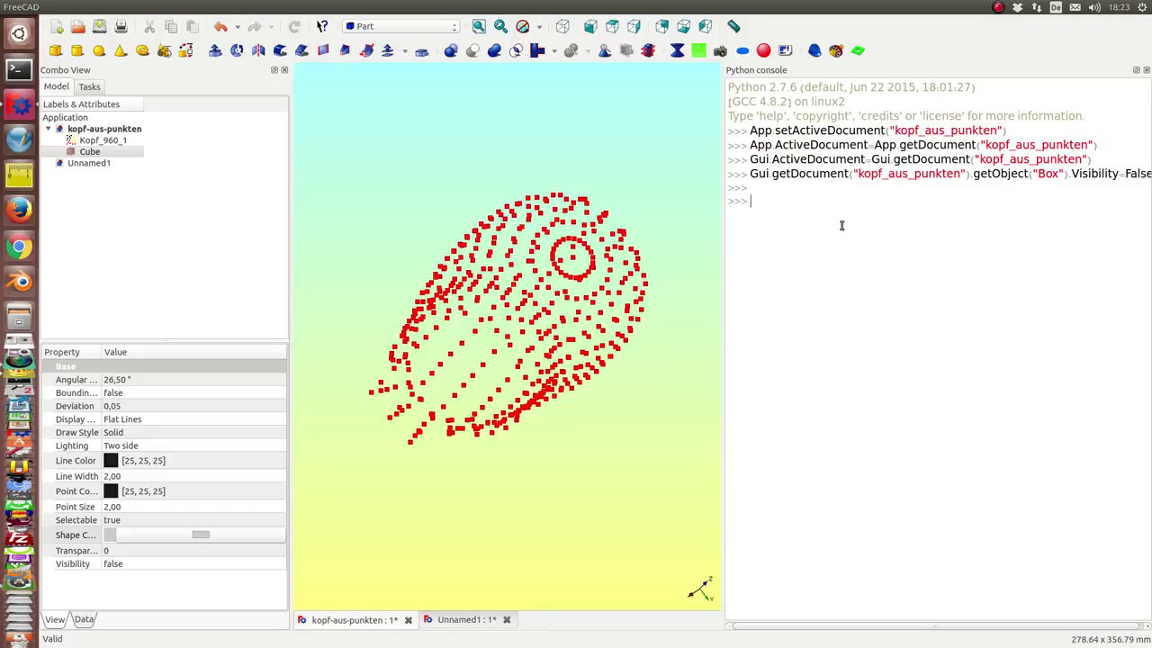
type("pts=App.ActiveDocument.Kopf_960_1.Points pc=pts.Points")
key("Return")
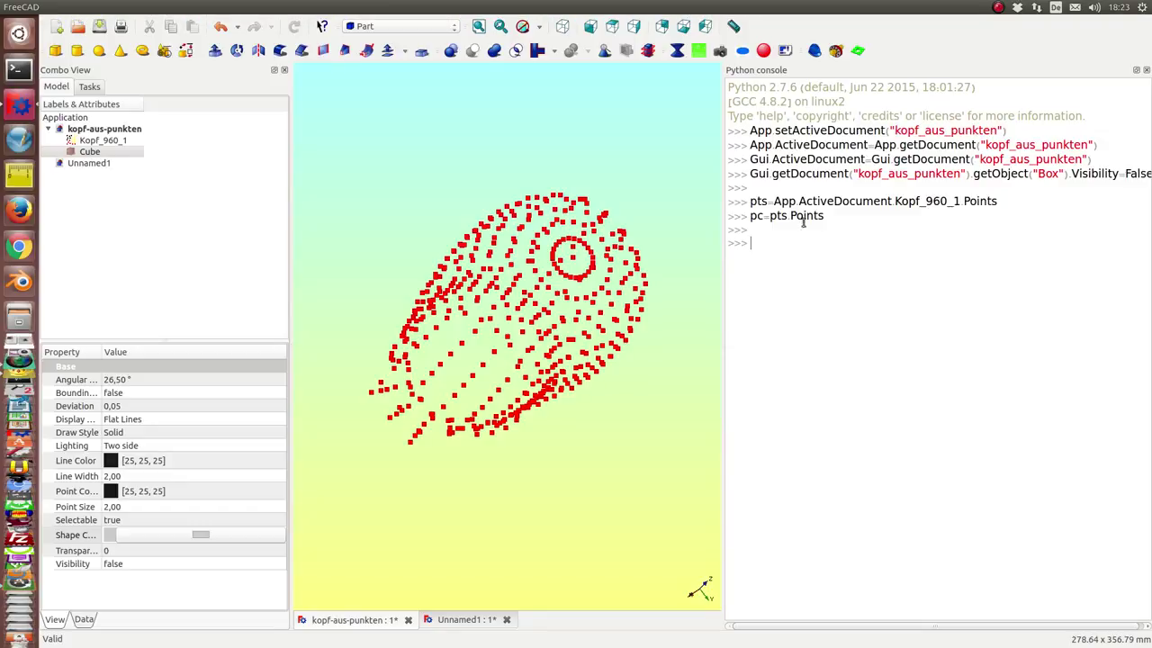
left_click_drag(773, 204, 1003, 201)
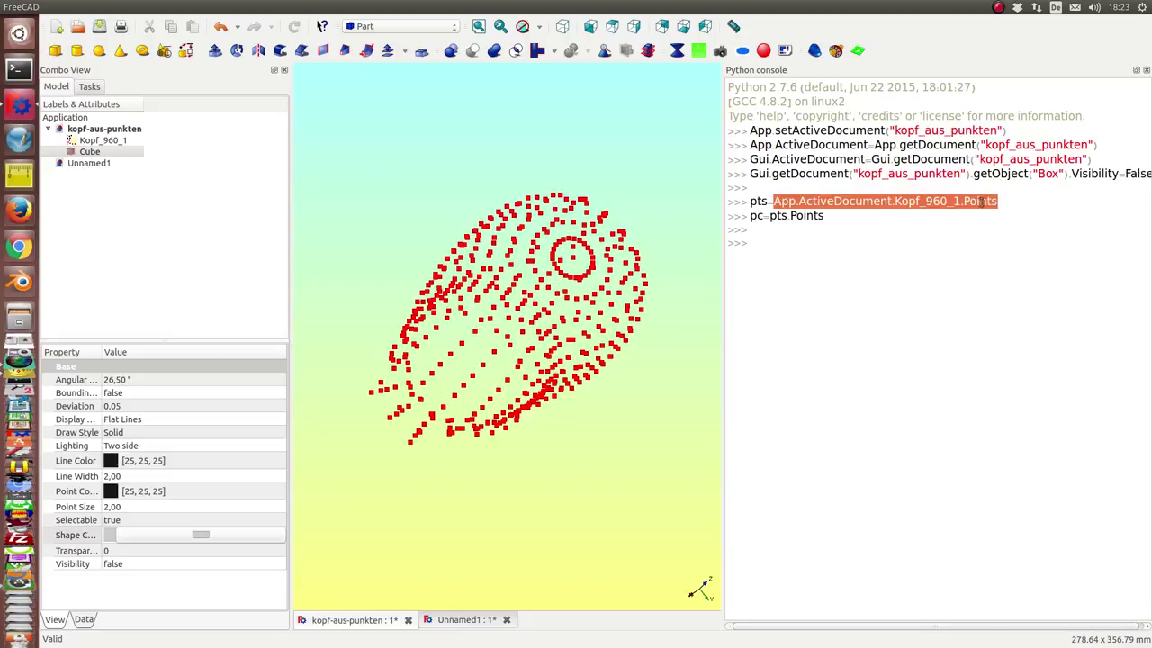
left_click(766, 241)
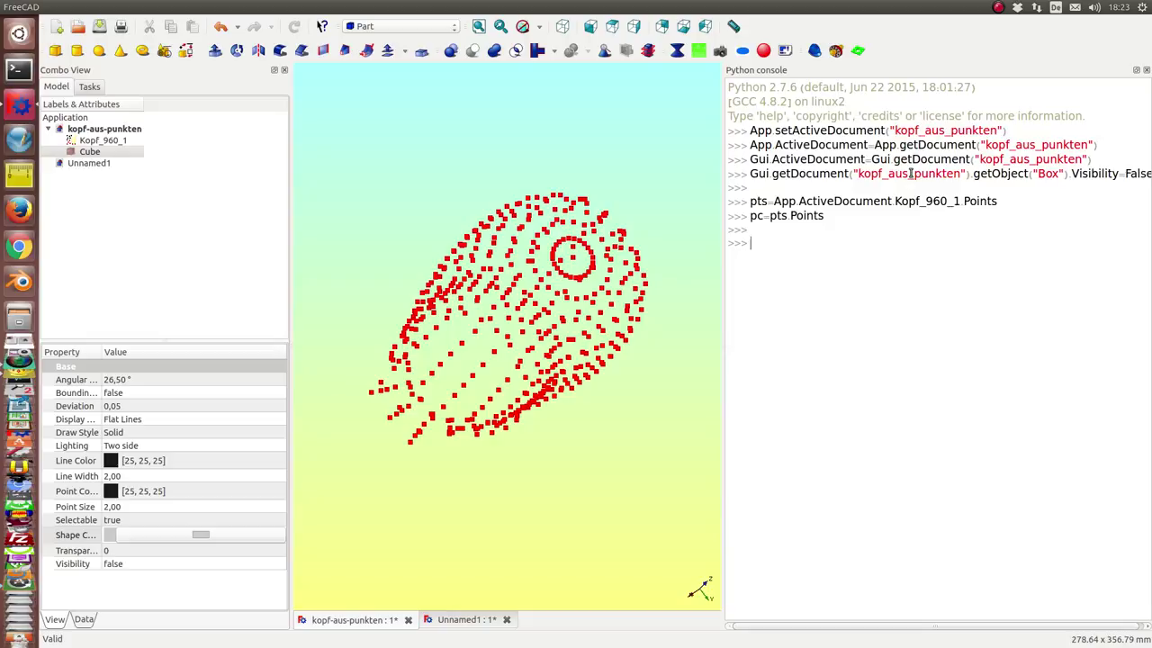
type("pc")
key("Return")
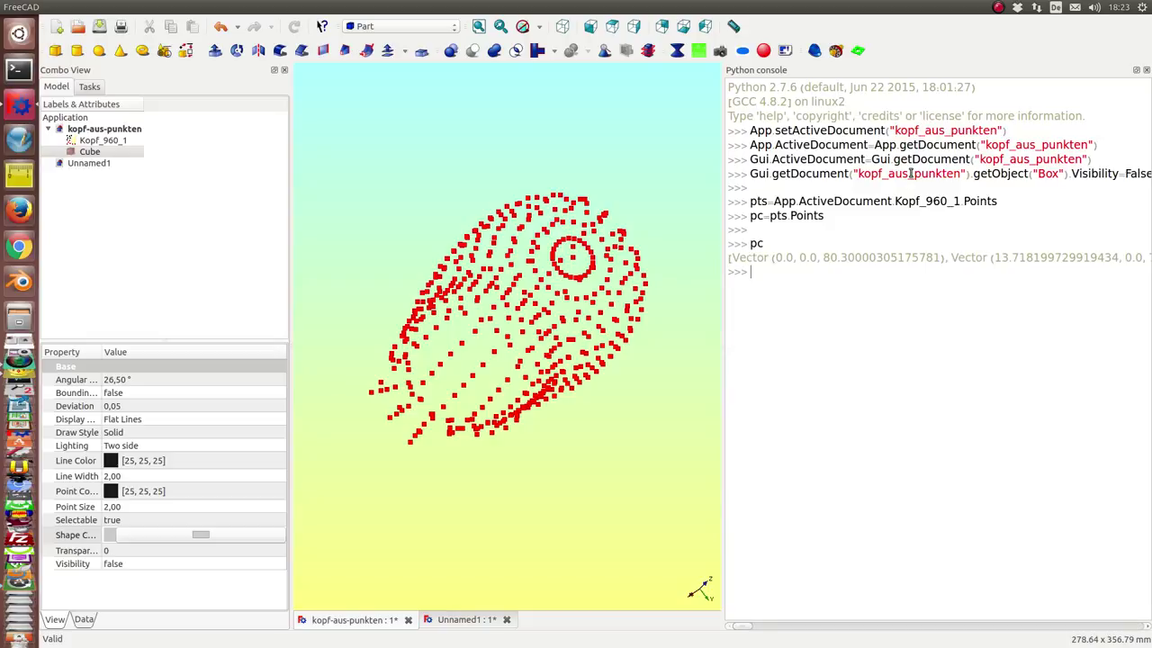
Confirm len(pc) reports 520 points, then orbit the cloud to an upright front view.
type("len(pc")
key("Return")
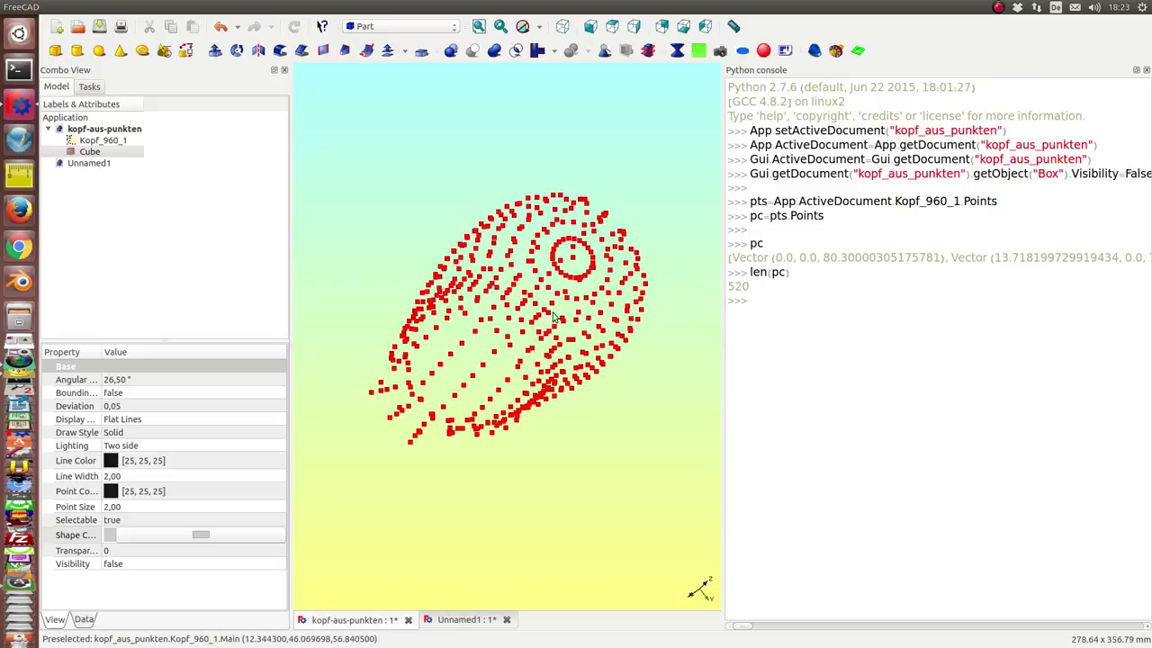
mouse_move(594, 452)
middle_mouse_down()
mouse_move(435, 299)
mouse_move(738, 293)
middle_mouse_up()
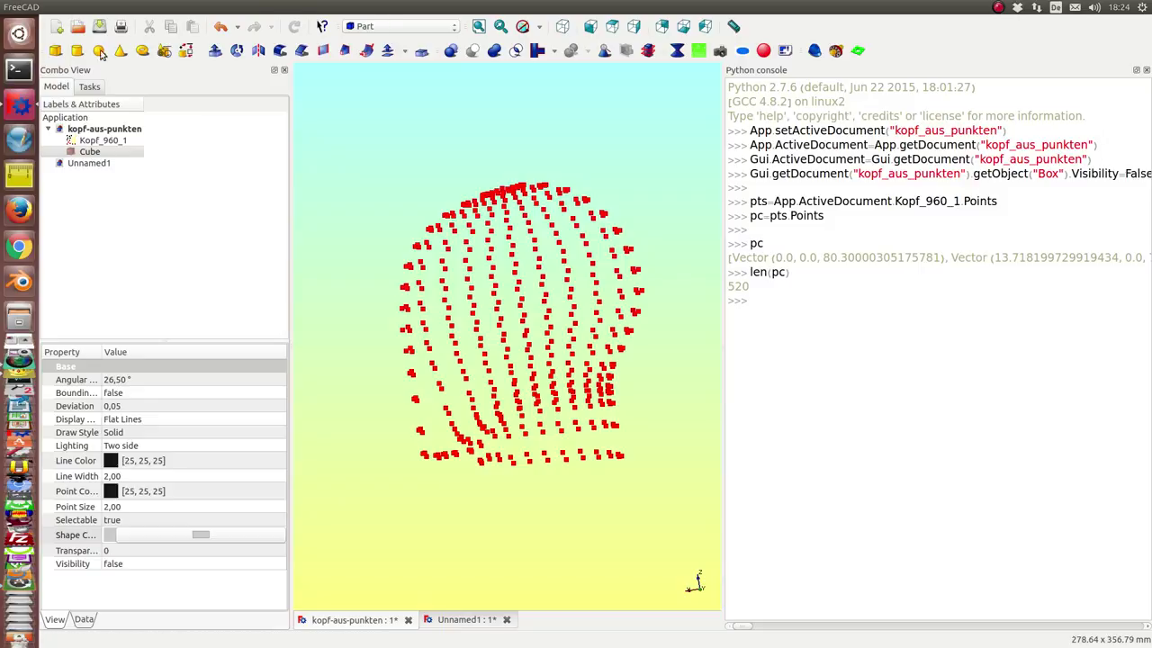
Create a new empty document, type drawgrid(pps,52,10) in the console, and select Unnamed2.
left_click(59, 27)
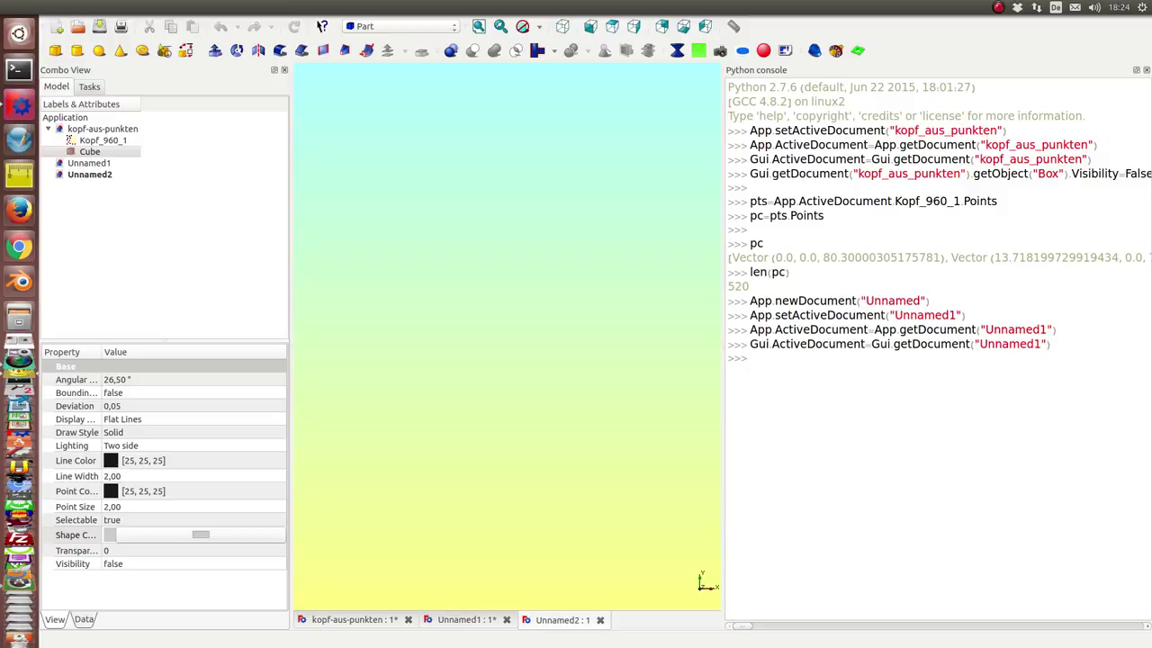
left_click(864, 376)
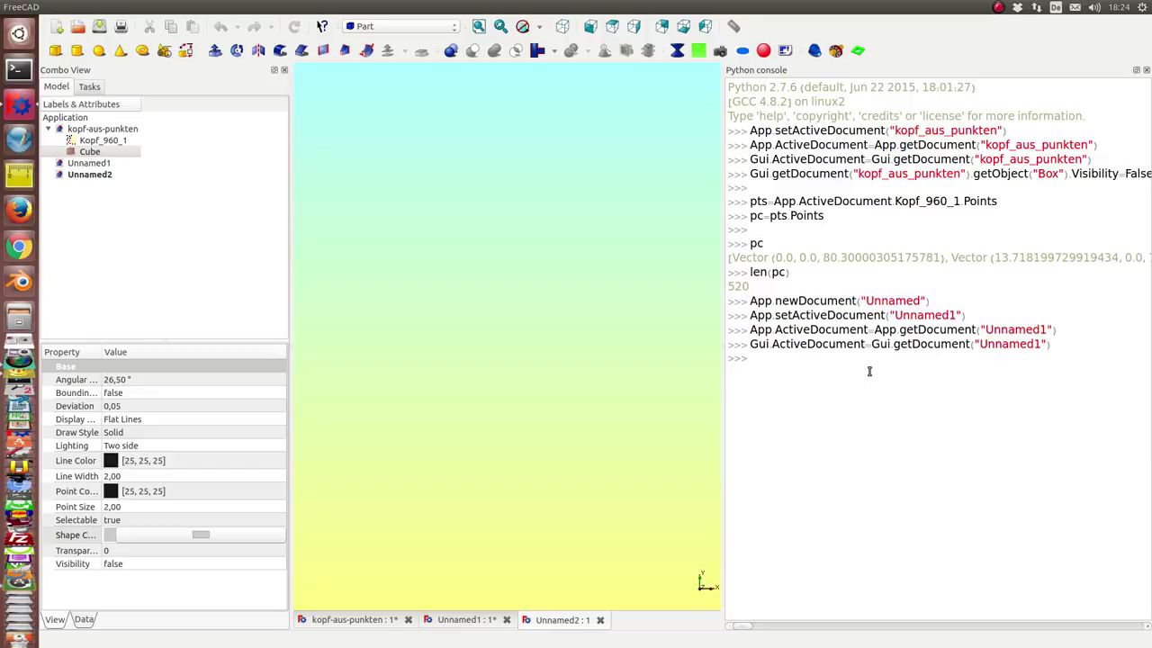
type("drawgrid(pps,52,10)")
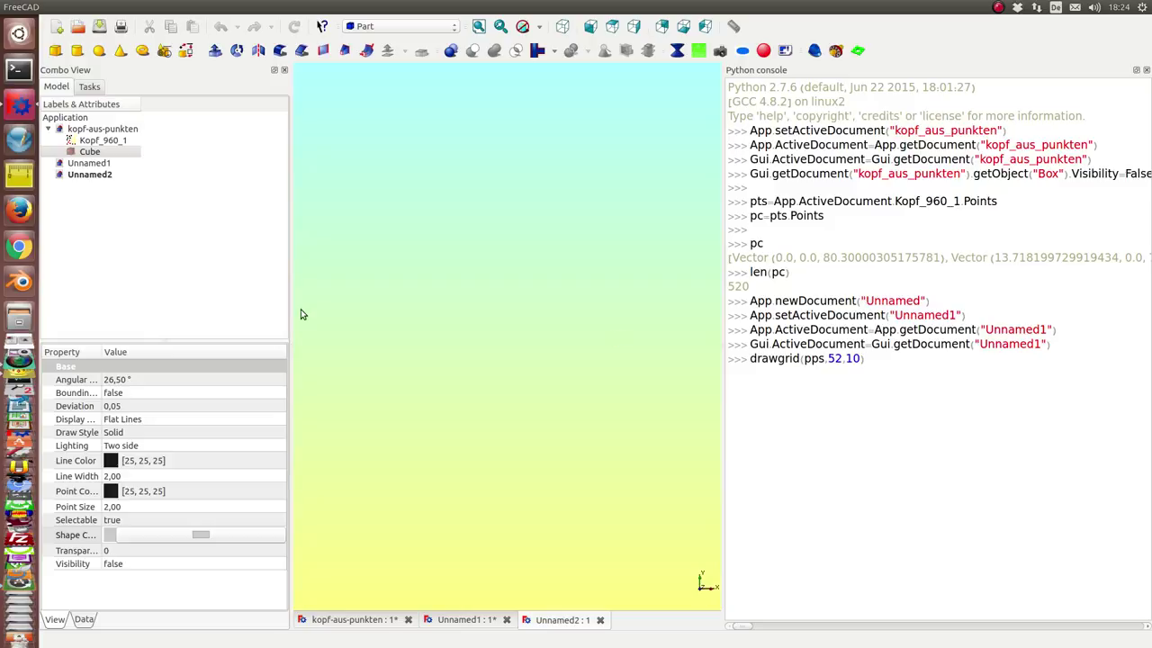
left_click(104, 177)
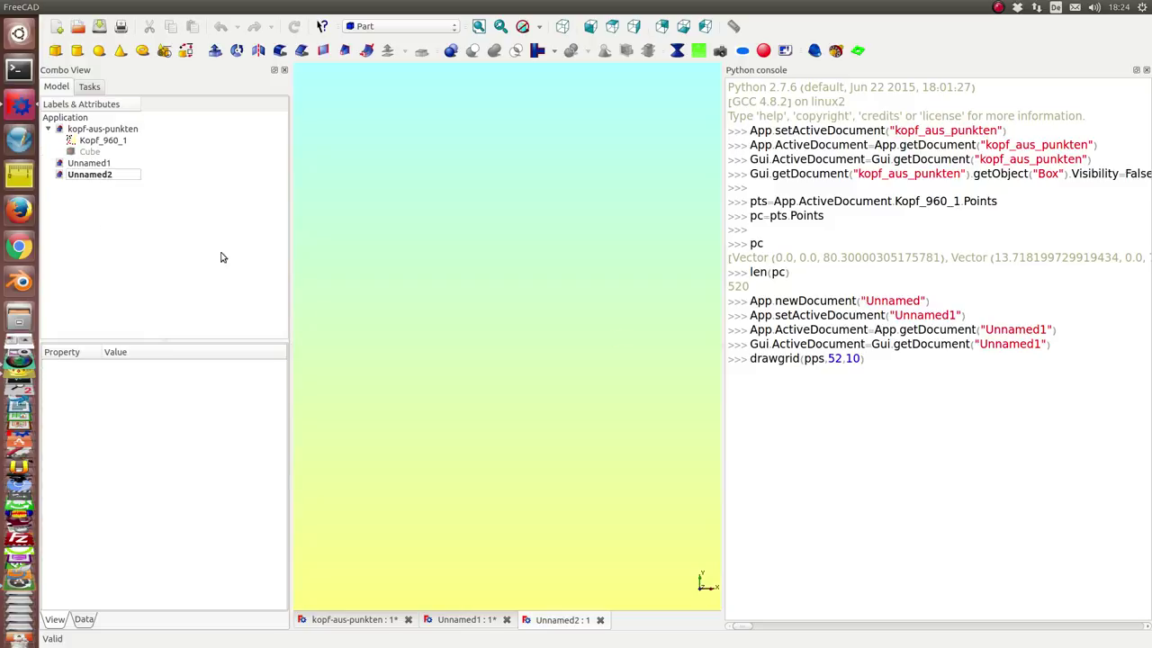
Run drawgrid(pps,52,10) to draw the magenta DWire mesh, inspect it, then switch to Unnamed1.
left_click(897, 358)
key("Return")
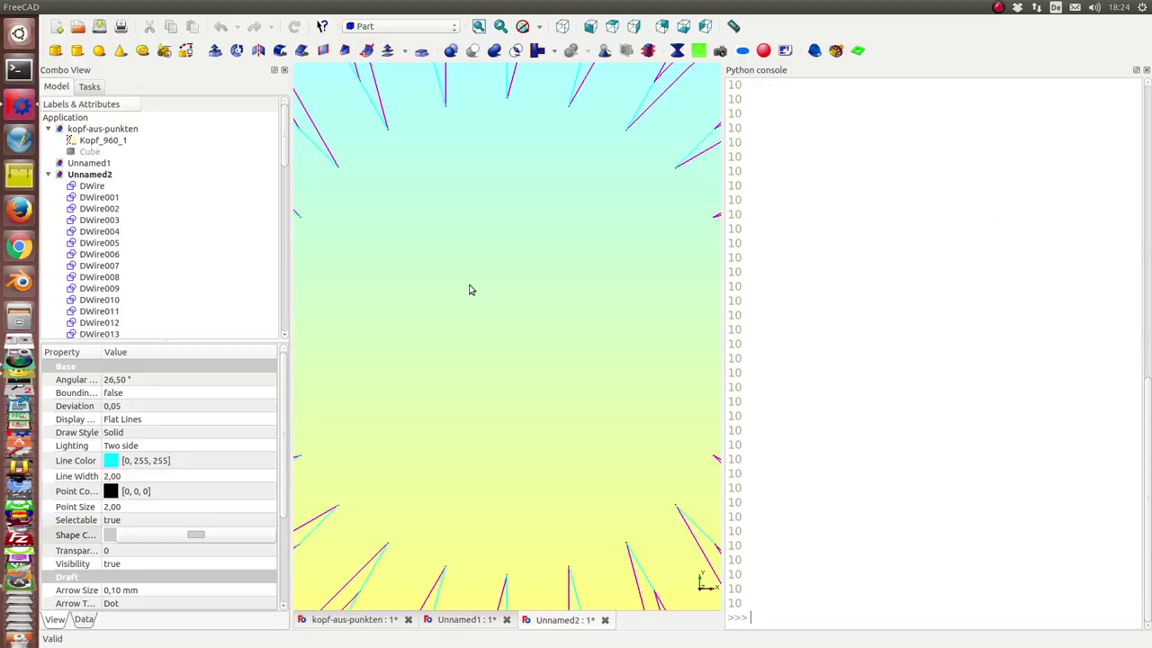
left_click(479, 26)
mouse_move(501, 507)
middle_mouse_down()
mouse_move(430, 291)
mouse_move(370, 301)
middle_mouse_up()
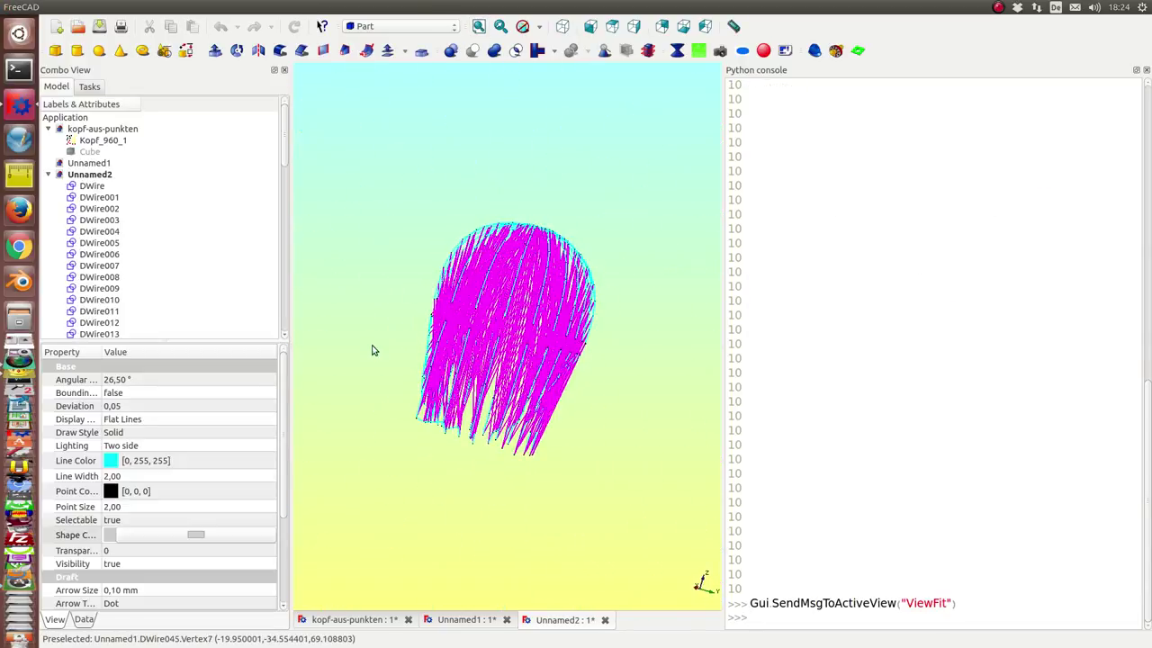
scroll(604, 453, "up", 5)
scroll(604, 453, "down", 3)
scroll(594, 432, "down", 2)
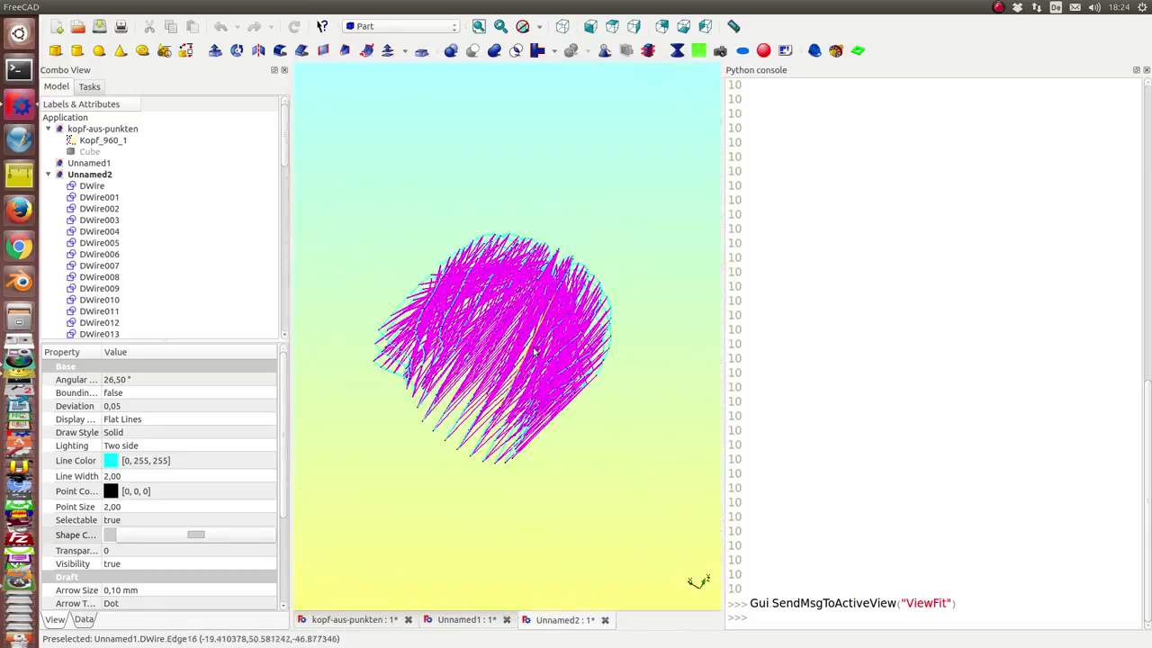
mouse_move(577, 298)
middle_mouse_down()
mouse_move(536, 238)
mouse_move(564, 203)
mouse_move(606, 224)
mouse_move(656, 385)
mouse_move(579, 420)
mouse_move(625, 303)
mouse_move(619, 258)
mouse_move(531, 252)
mouse_move(418, 274)
mouse_move(483, 277)
mouse_move(468, 254)
middle_mouse_up()
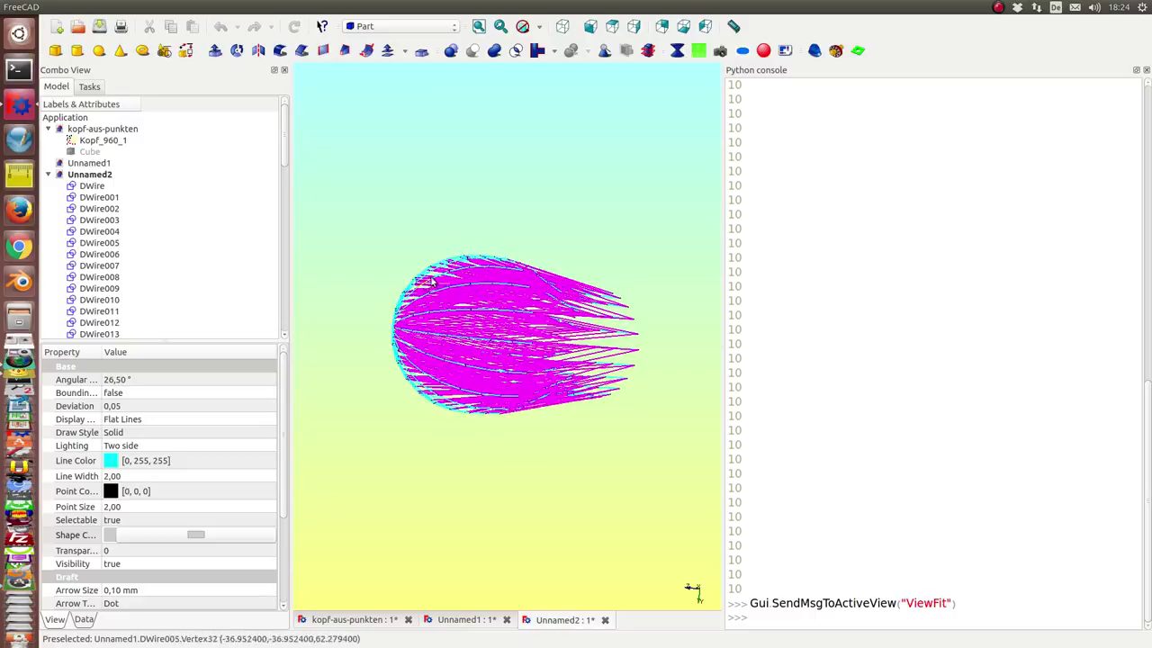
mouse_move(588, 255)
middle_mouse_down()
mouse_move(514, 229)
mouse_move(424, 309)
mouse_move(425, 357)
mouse_move(387, 293)
mouse_move(544, 377)
mouse_move(478, 495)
mouse_move(502, 226)
mouse_move(465, 266)
middle_mouse_up()
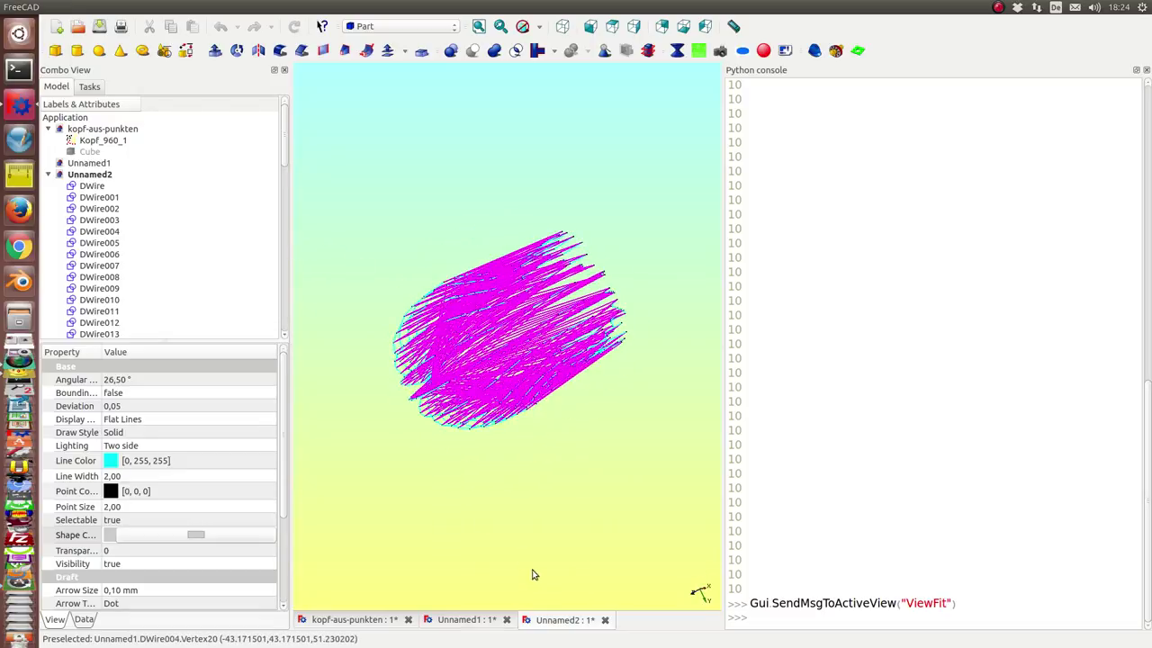
left_click(494, 625)
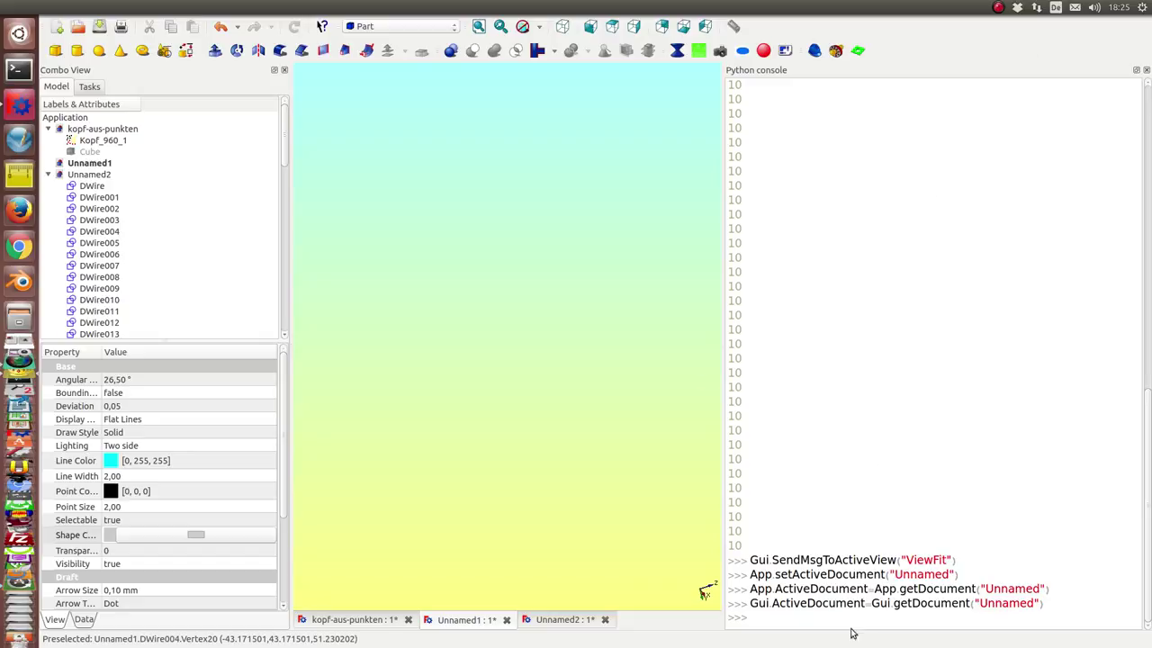
Rerun the grid command as drawgrid(pps,13,40) to draw the head wireframe.
left_click(845, 619)
key("Up")
key("Up")
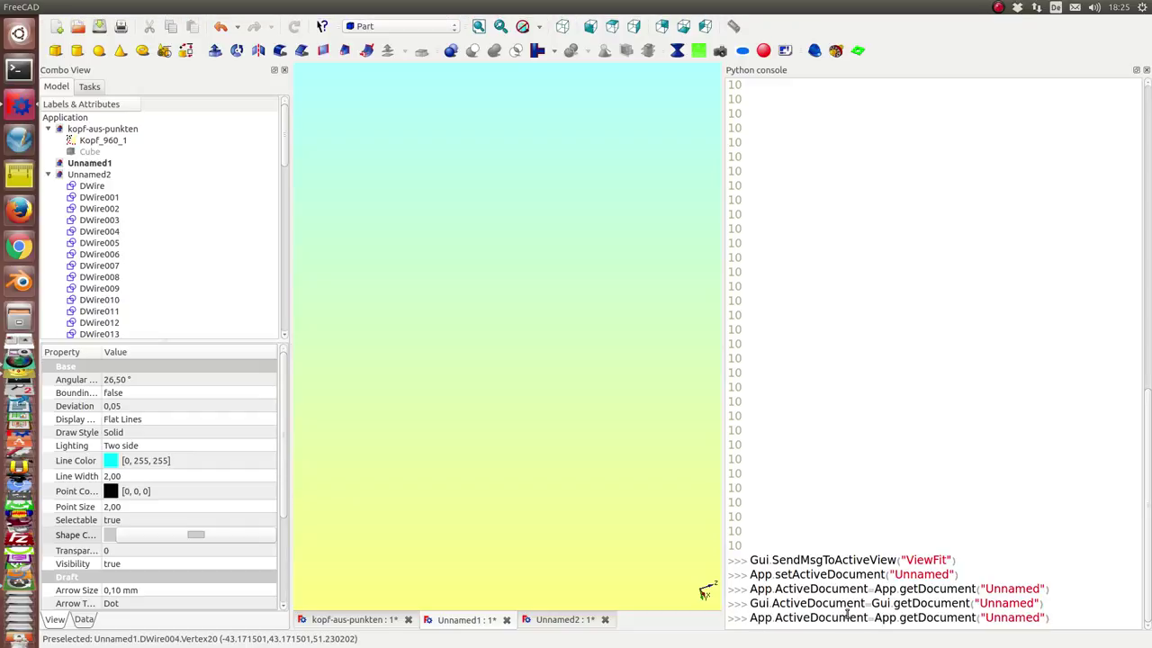
key("Up")
key("Up")
key("Up")
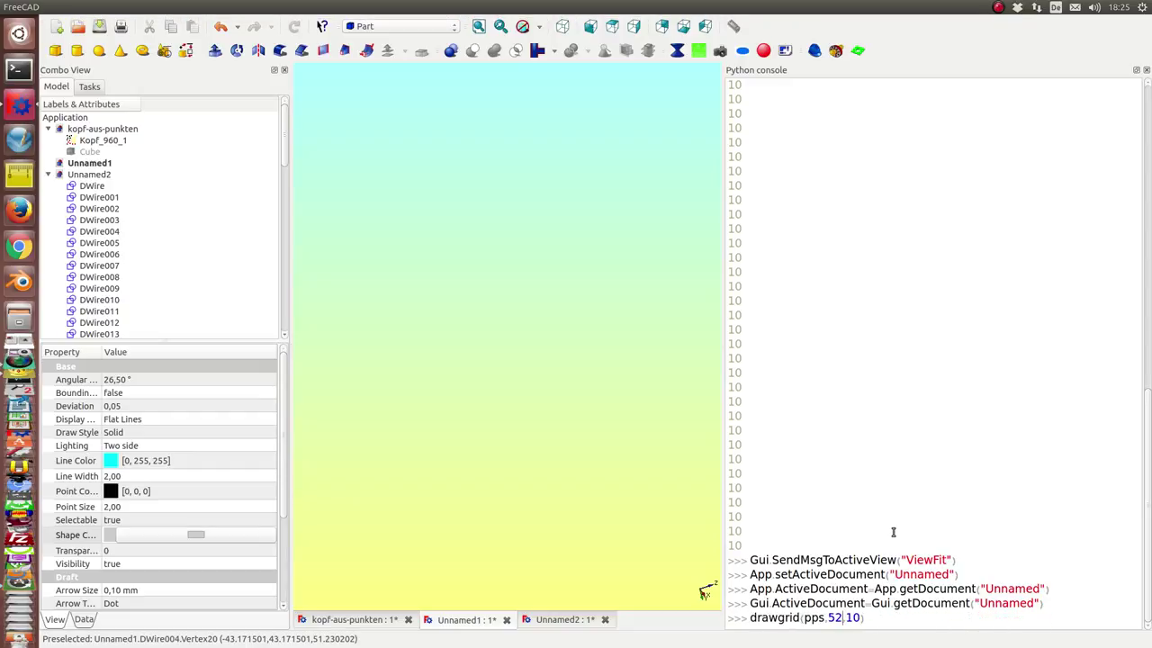
type("13")
key("Delete")
key("Delete")
type("4")
type("0")
key("Delete")
key("Delete")
key("Return")
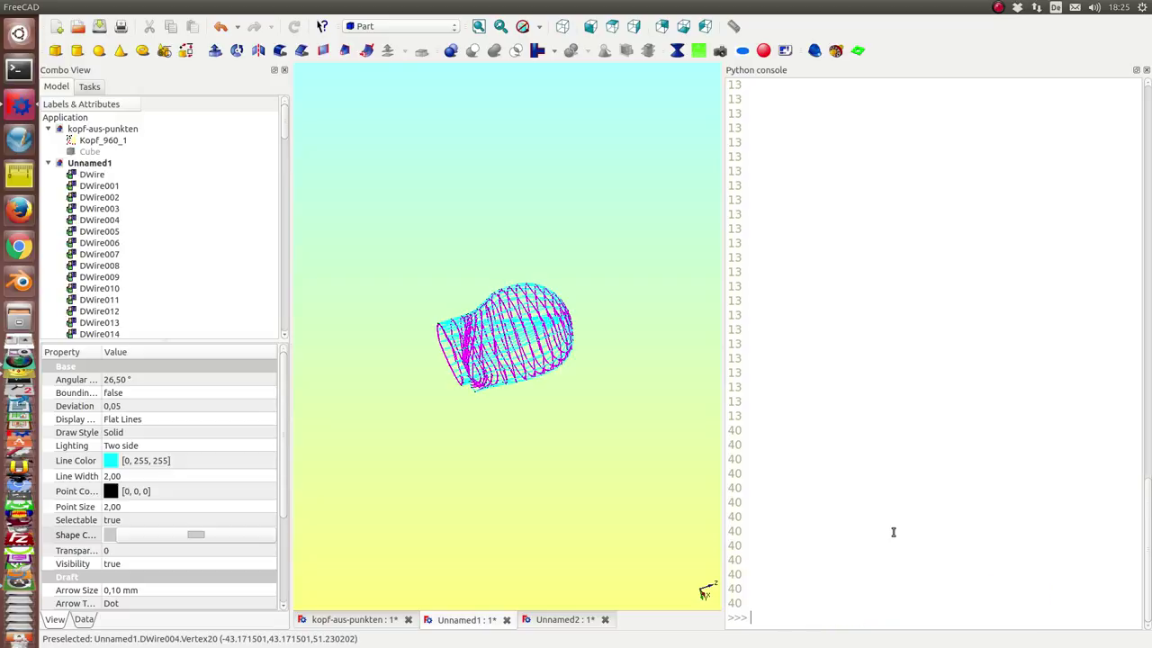
Orbit and zoom around the head-shaped wire mesh, then create new document Unnamed3.
mouse_move(640, 472)
middle_mouse_down()
mouse_move(603, 429)
mouse_move(641, 378)
mouse_move(605, 304)
middle_mouse_up()
scroll(603, 429, "up", 3)
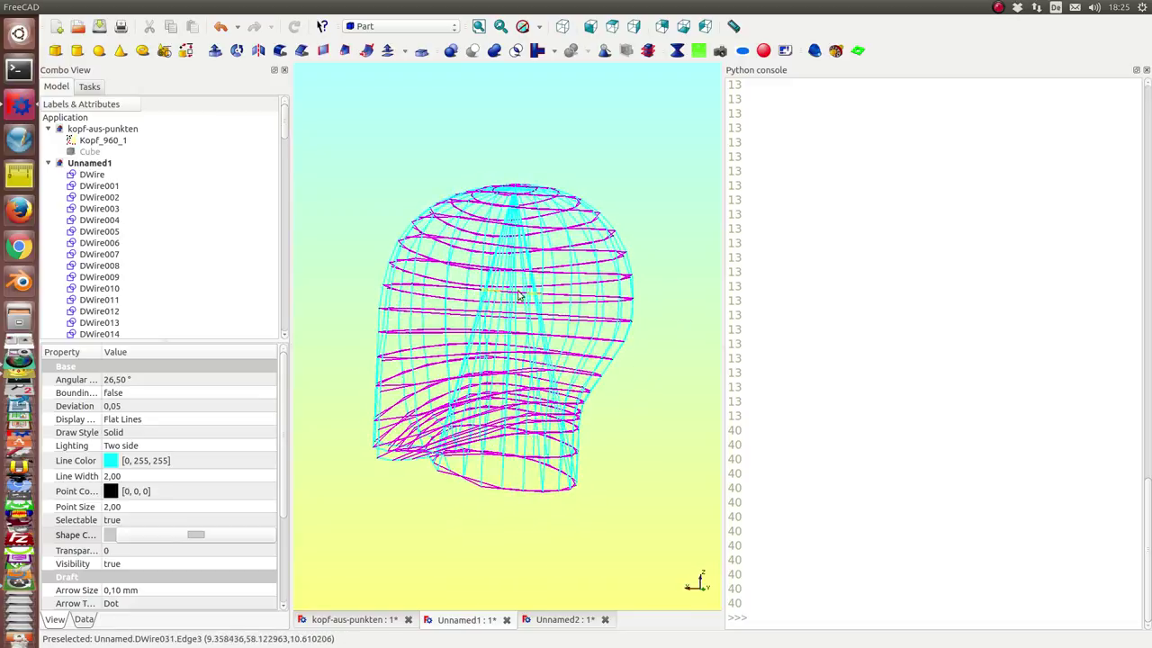
mouse_move(366, 286)
middle_mouse_down()
mouse_move(424, 313)
mouse_move(383, 272)
middle_mouse_up()
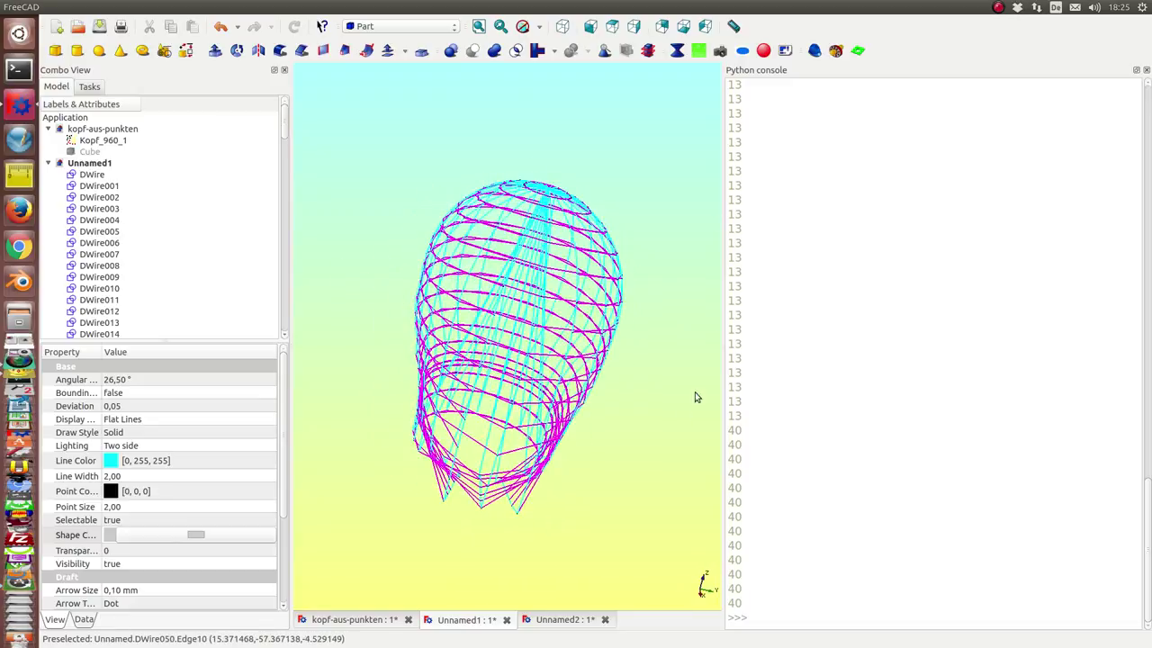
middle_click_drag(543, 442, 408, 440)
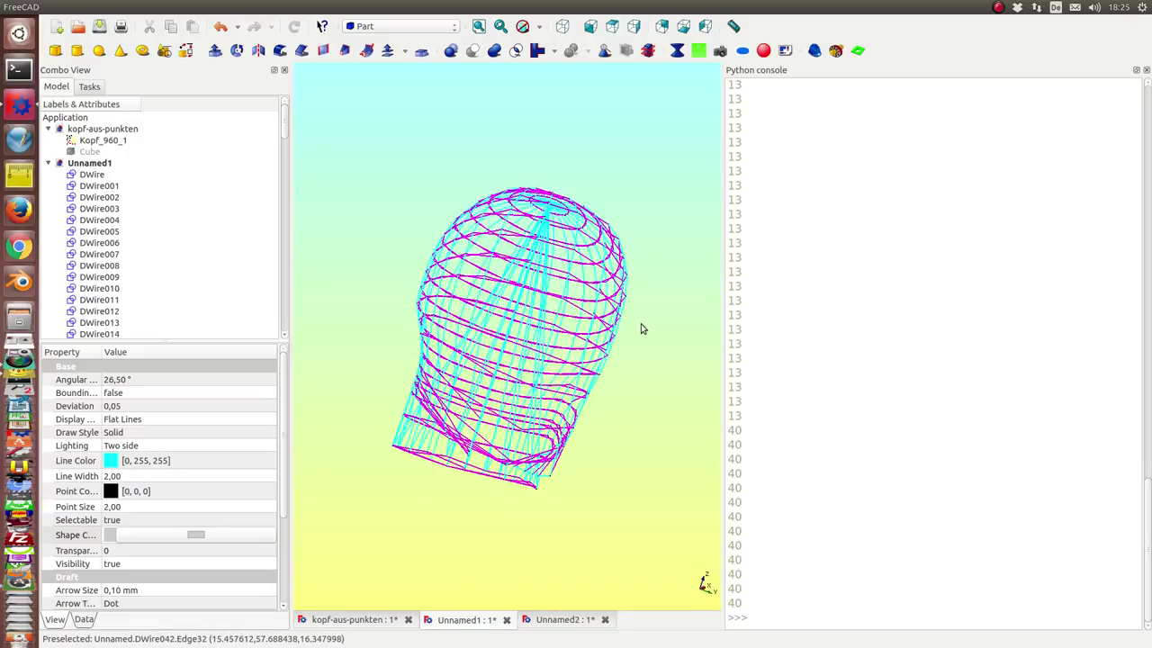
scroll(640, 327, "up", 3)
scroll(580, 288, "up", 2)
scroll(579, 288, "down", 3)
scroll(517, 268, "down", 3)
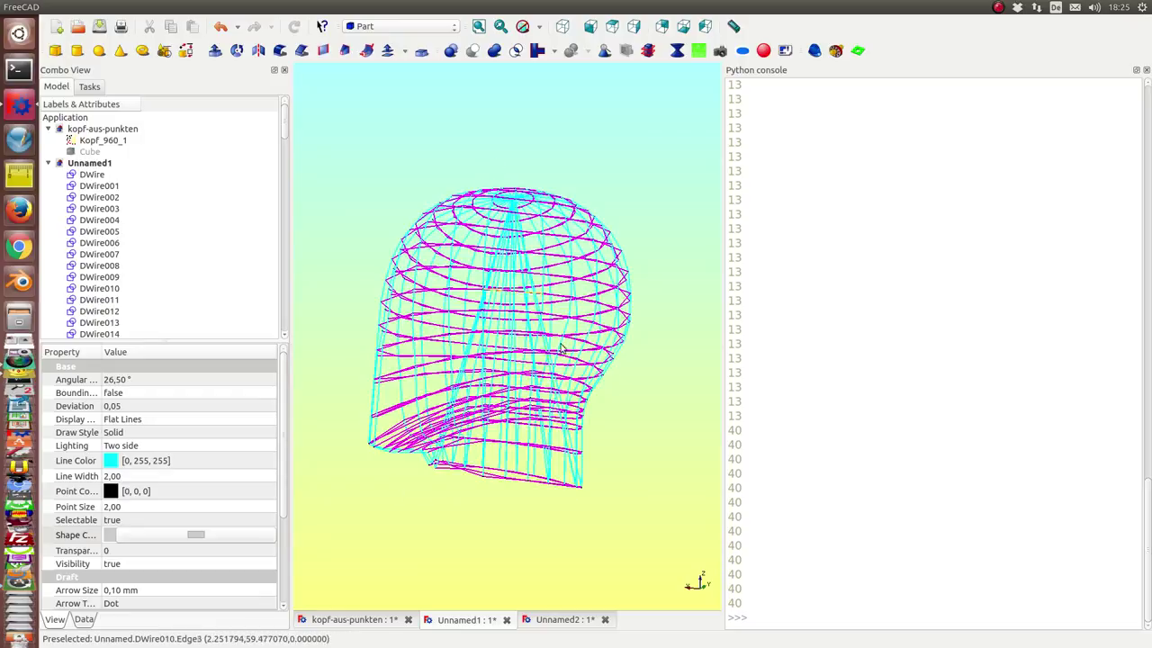
mouse_move(456, 471)
middle_mouse_down()
mouse_move(505, 469)
mouse_move(360, 448)
middle_mouse_up()
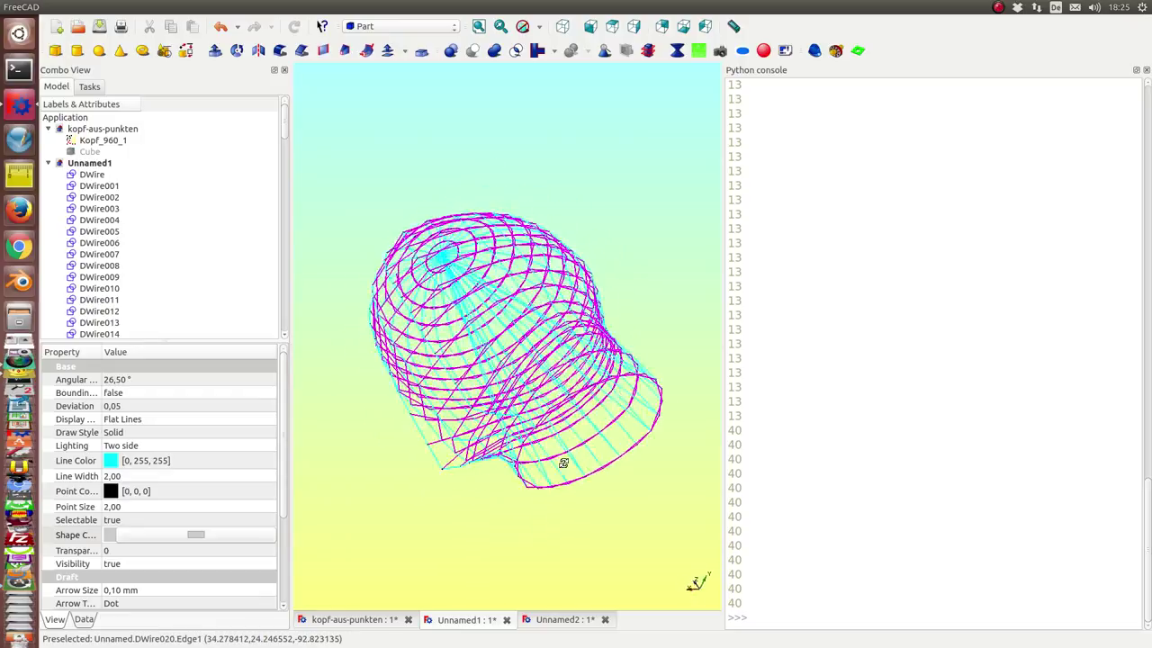
scroll(334, 447, "up", 4)
scroll(373, 368, "down", 2)
scroll(378, 365, "down", 3)
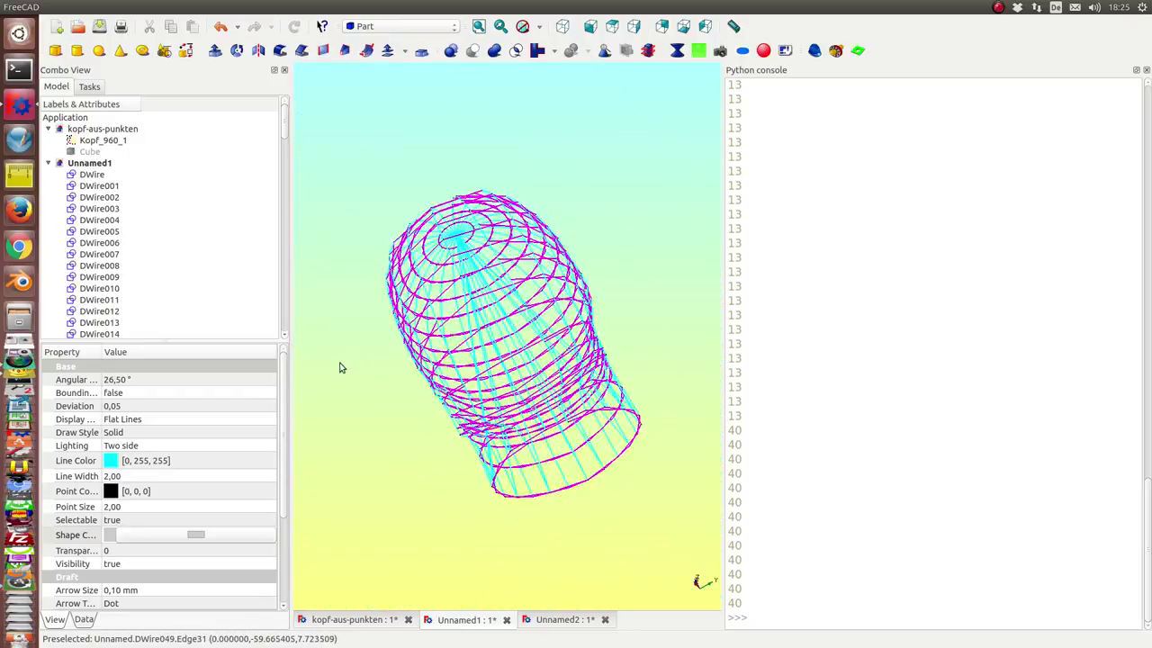
middle_click_drag(378, 365, 467, 369)
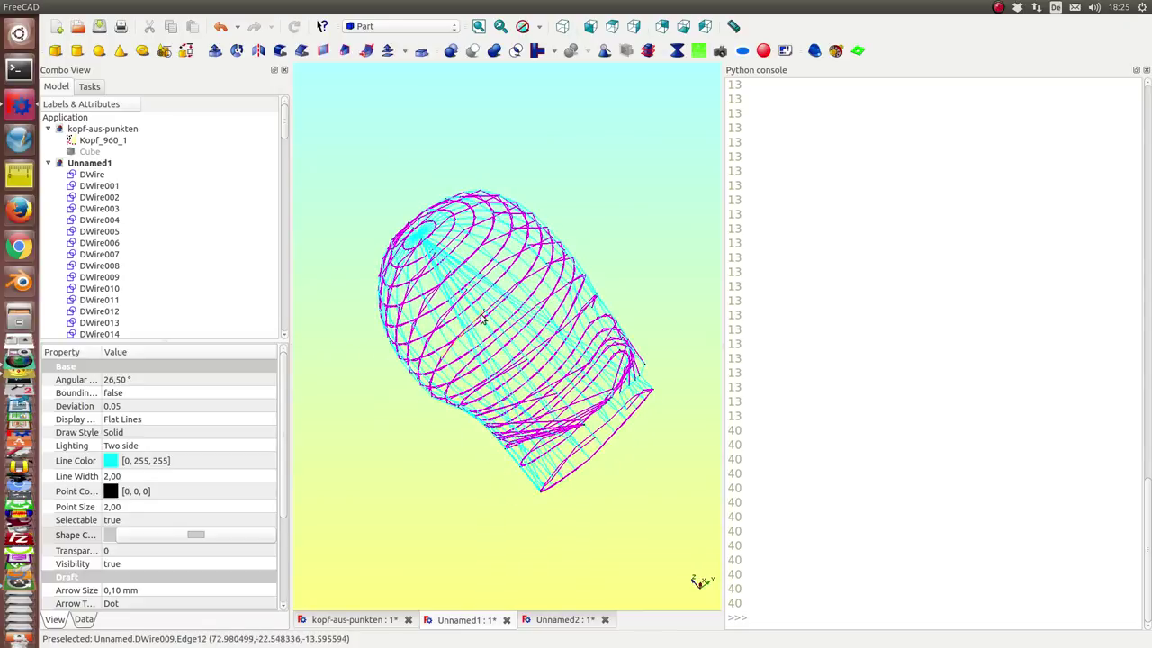
middle_click_drag(540, 272, 459, 264)
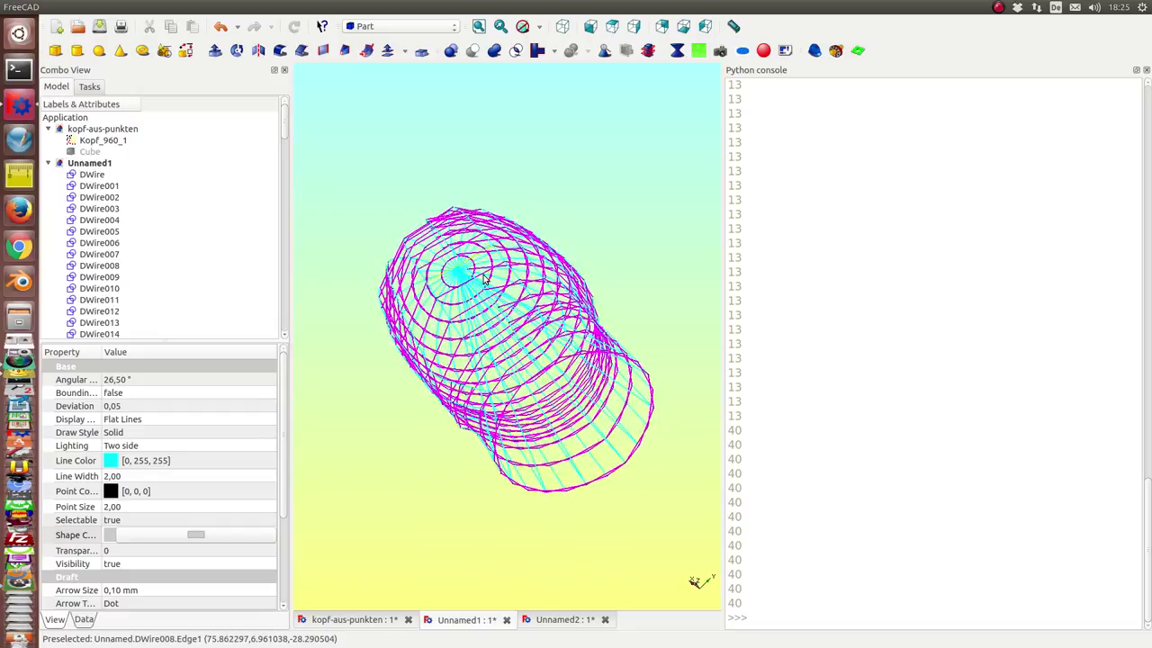
left_click(55, 26)
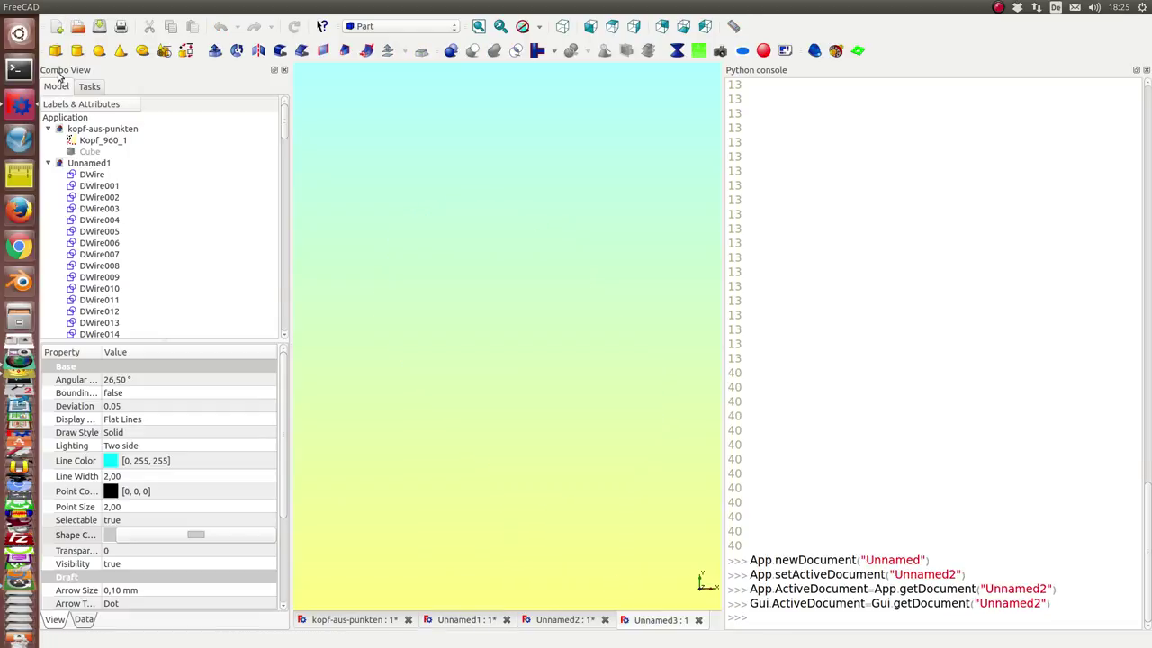
Recall the grid command, change it to drawgrid(pps,20,26), and run it.
key("Up")
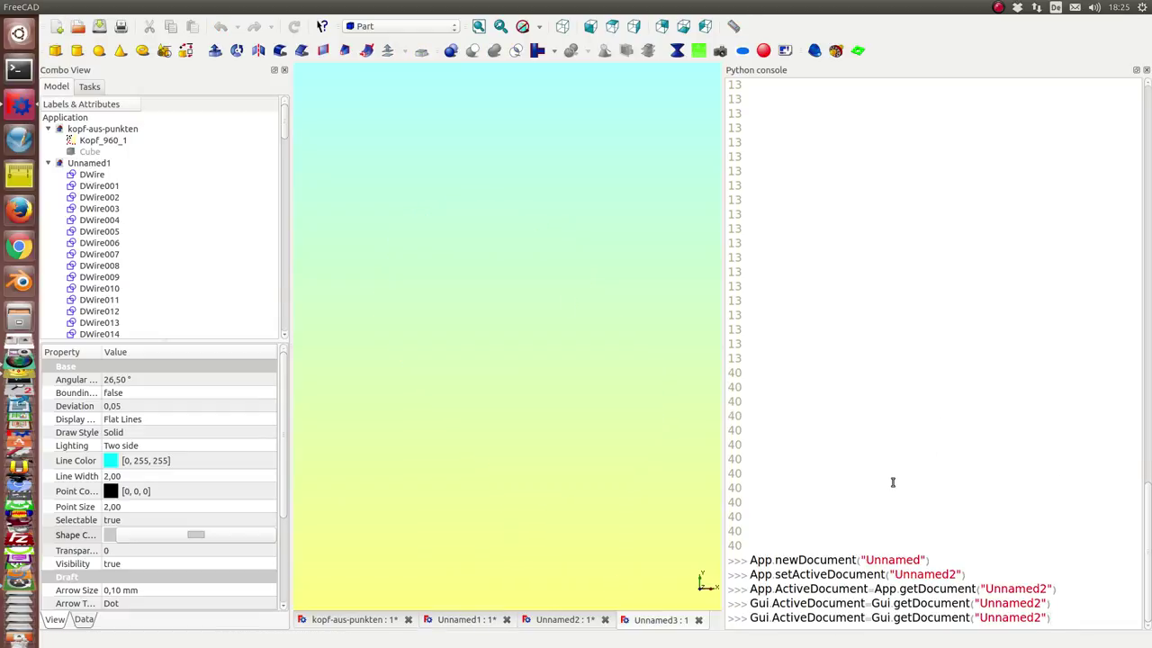
key("Up")
key("Up")
key("Up")
key("Up")
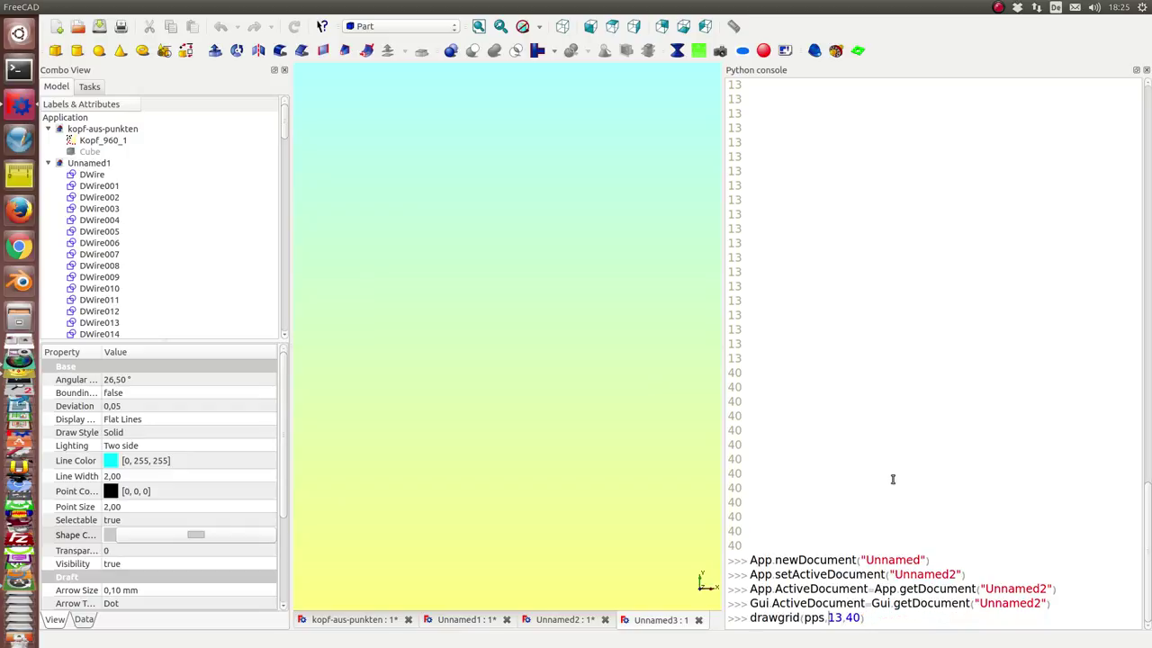
type("20")
key("Delete")
key("Delete")
type("26")
key("Delete")
key("Return")
Zoom out and orbit to view the tilted 20-by-26 magenta wire mesh.
scroll(581, 316, "down", 2)
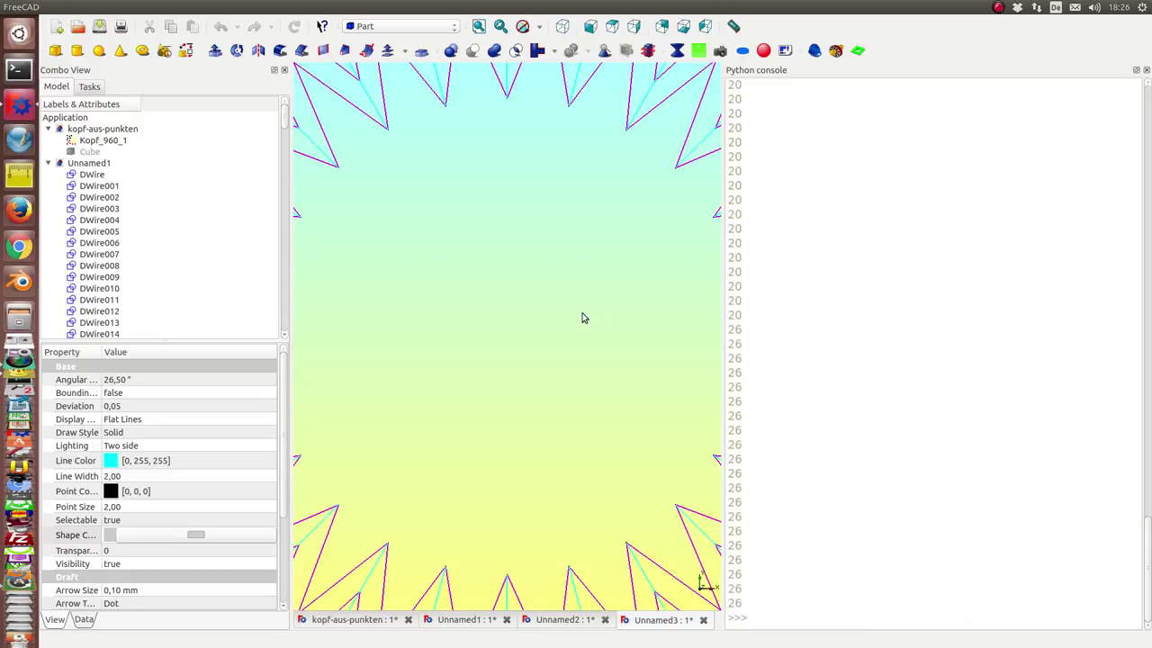
scroll(551, 254, "down", 2)
scroll(458, 247, "down", 3)
scroll(368, 357, "down", 5)
mouse_move(368, 357)
middle_mouse_down()
mouse_move(584, 412)
mouse_move(419, 239)
mouse_move(443, 276)
middle_mouse_up()
scroll(585, 411, "up", 5)
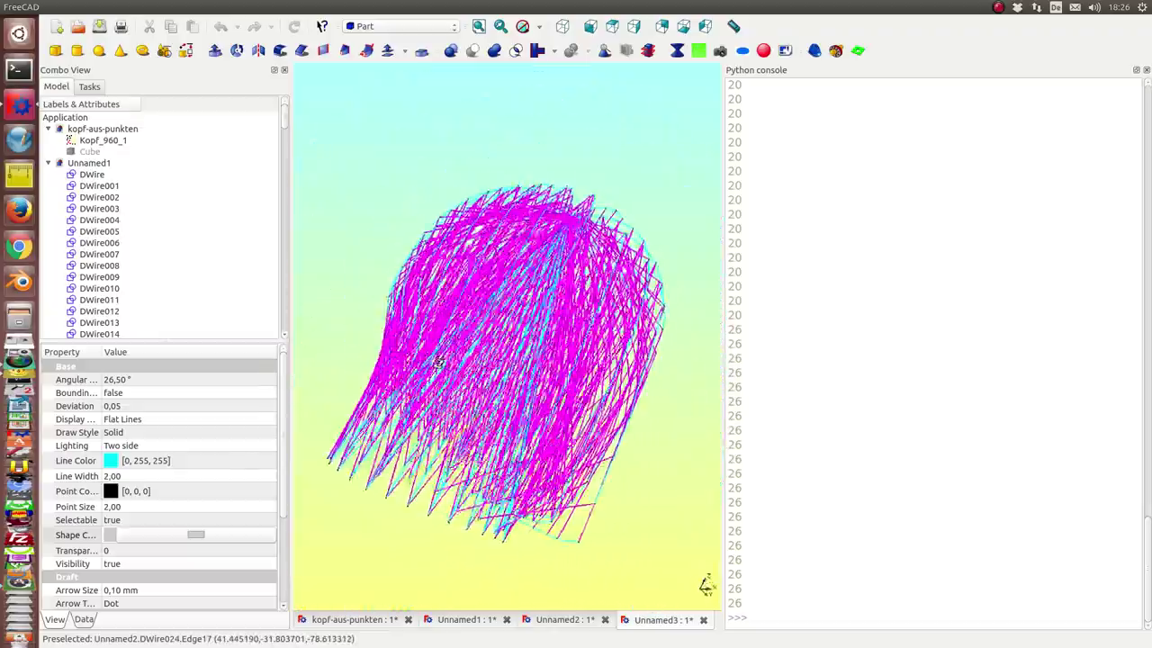
In new document Unnamed4, run the grid command as drawgrid(pps,26,20).
left_click(60, 31)
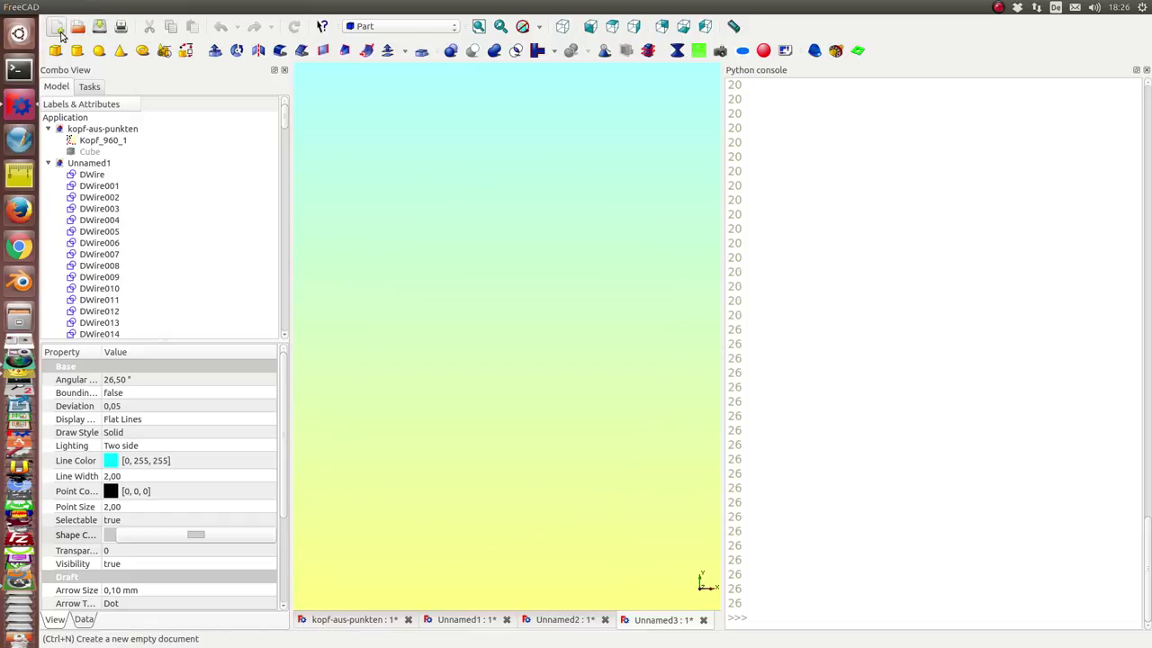
key("Up")
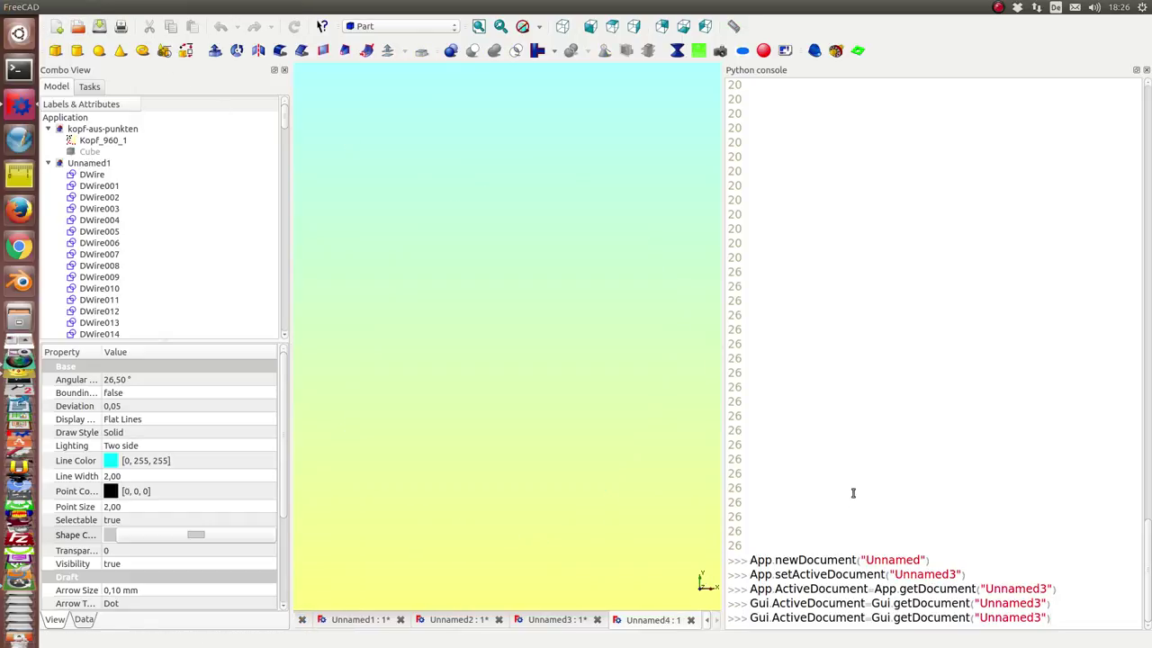
key("Up")
key("Up")
key("Up")
key("Up")
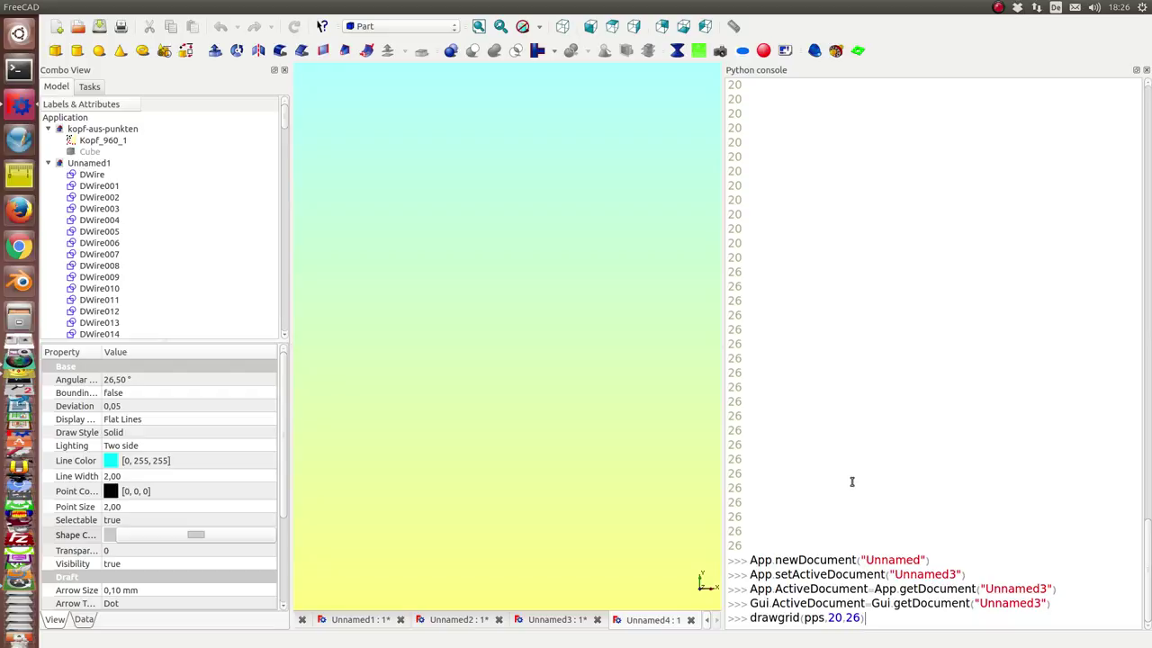
key("Delete")
key("Delete")
key("Delete")
key("Return")
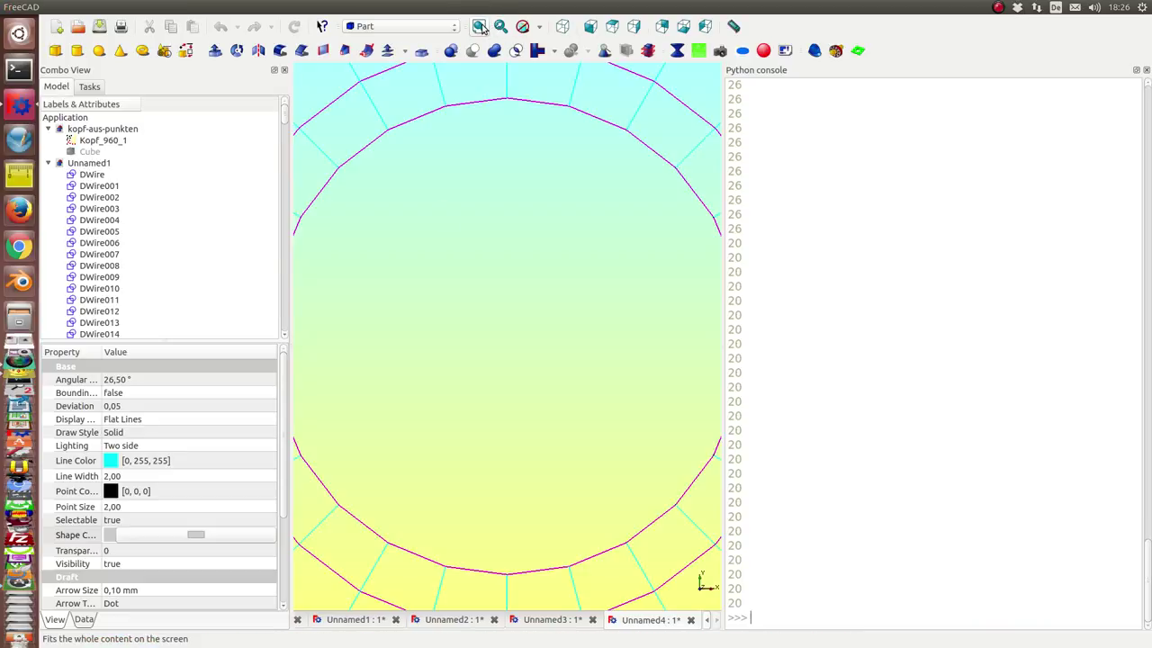
Fit the cyan-and-magenta head cage into view and orbit it from above to frontal.
left_click(481, 26)
mouse_move(484, 149)
middle_mouse_down()
mouse_move(529, 414)
mouse_move(522, 481)
mouse_move(546, 186)
mouse_move(476, 312)
mouse_move(404, 298)
mouse_move(672, 262)
mouse_move(589, 244)
mouse_move(535, 183)
mouse_move(510, 177)
mouse_move(370, 368)
mouse_move(609, 214)
mouse_move(651, 206)
mouse_move(530, 291)
mouse_move(450, 177)
mouse_move(406, 255)
mouse_move(448, 283)
mouse_move(620, 321)
mouse_move(628, 288)
mouse_move(414, 507)
mouse_move(422, 549)
mouse_move(453, 463)
mouse_move(510, 471)
middle_mouse_up()
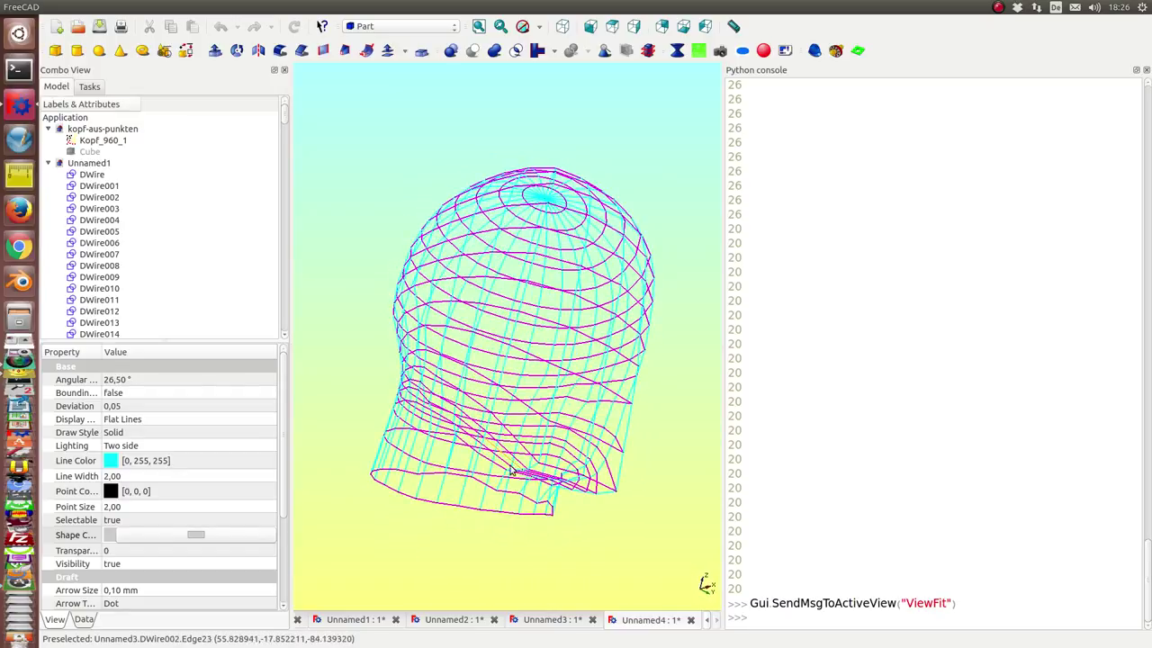
mouse_move(672, 411)
middle_mouse_down()
mouse_move(656, 358)
mouse_move(622, 308)
mouse_move(538, 305)
mouse_move(463, 402)
mouse_move(466, 335)
middle_mouse_up()
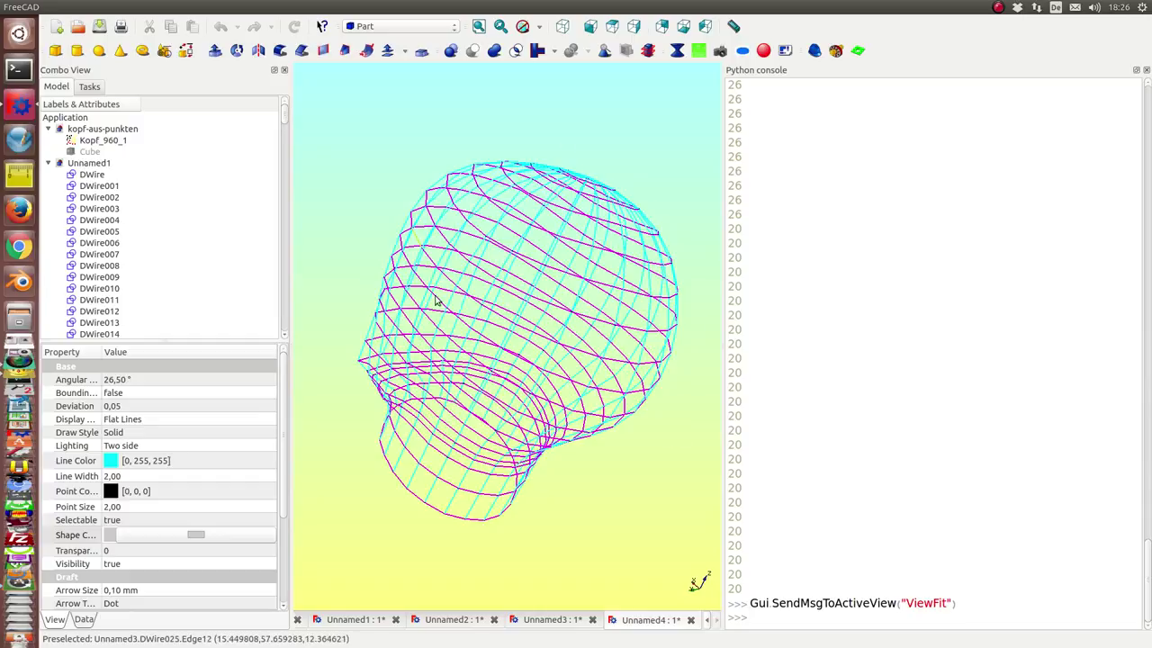
mouse_move(649, 528)
middle_mouse_down()
mouse_move(580, 309)
mouse_move(630, 451)
middle_mouse_up()
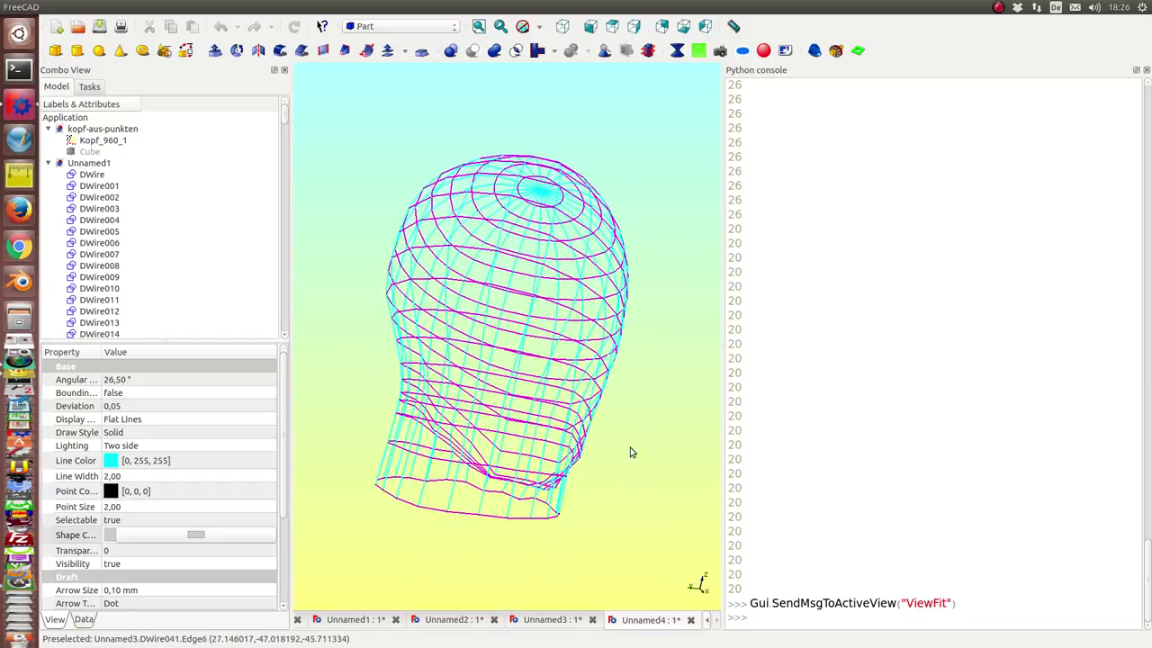
mouse_move(540, 368)
middle_mouse_down()
mouse_move(632, 198)
mouse_move(532, 275)
mouse_move(476, 226)
mouse_move(486, 285)
mouse_move(430, 368)
mouse_move(607, 303)
mouse_move(556, 205)
middle_mouse_up()
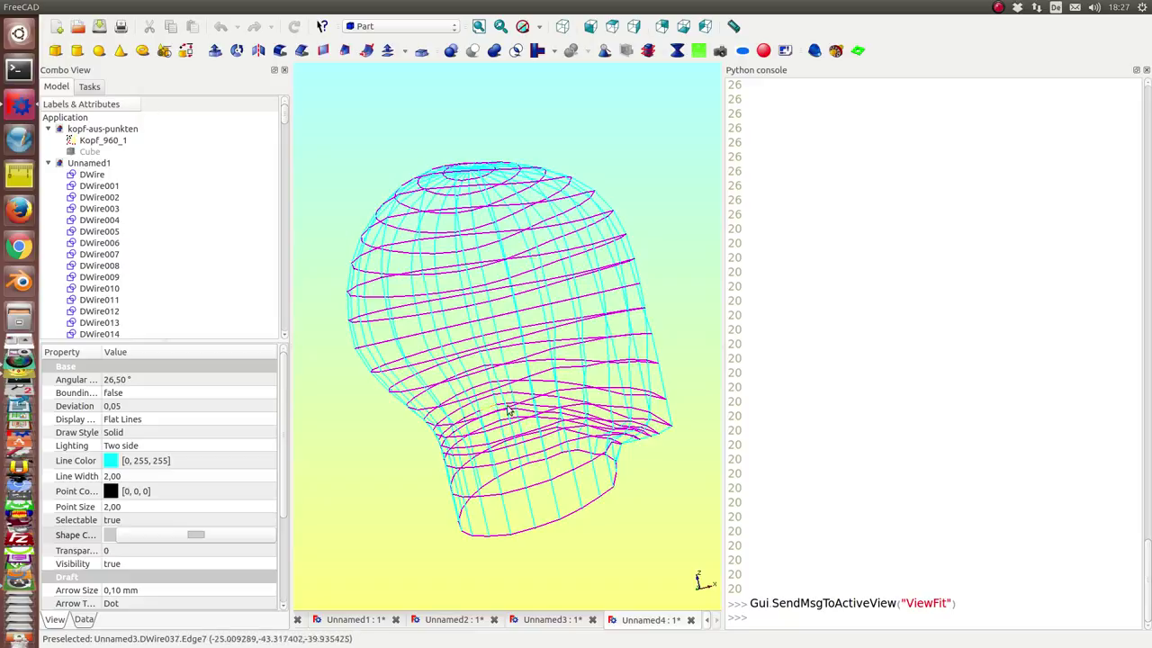
middle_click_drag(594, 364, 527, 314)
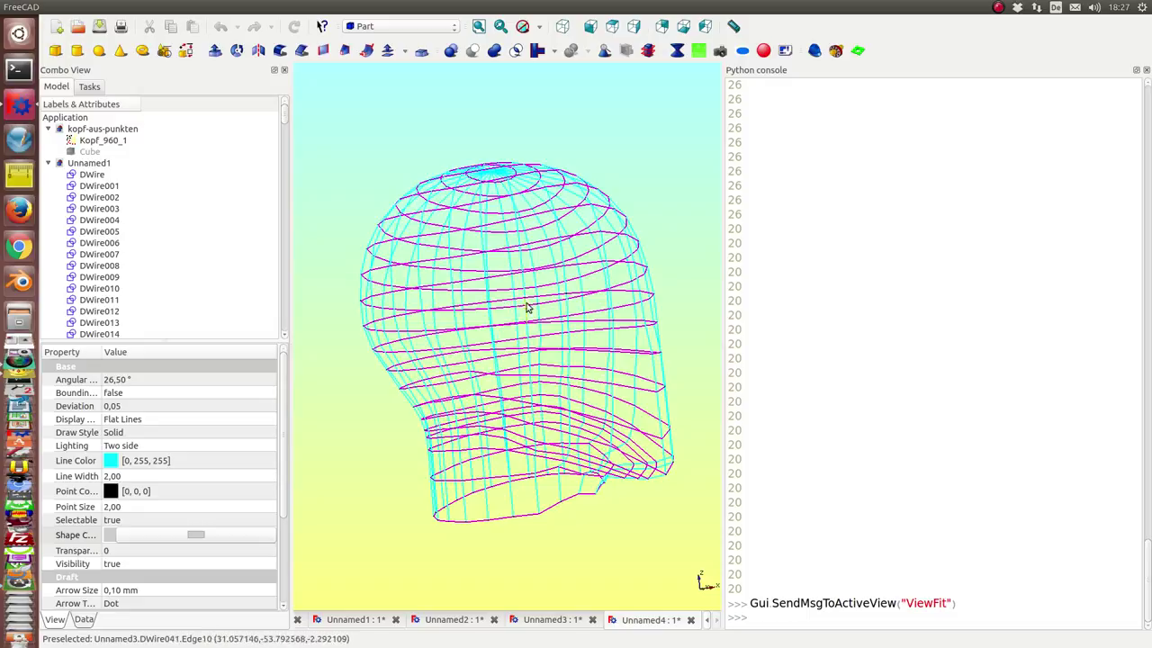
mouse_move(656, 291)
middle_mouse_down()
mouse_move(548, 368)
mouse_move(628, 186)
middle_mouse_up()
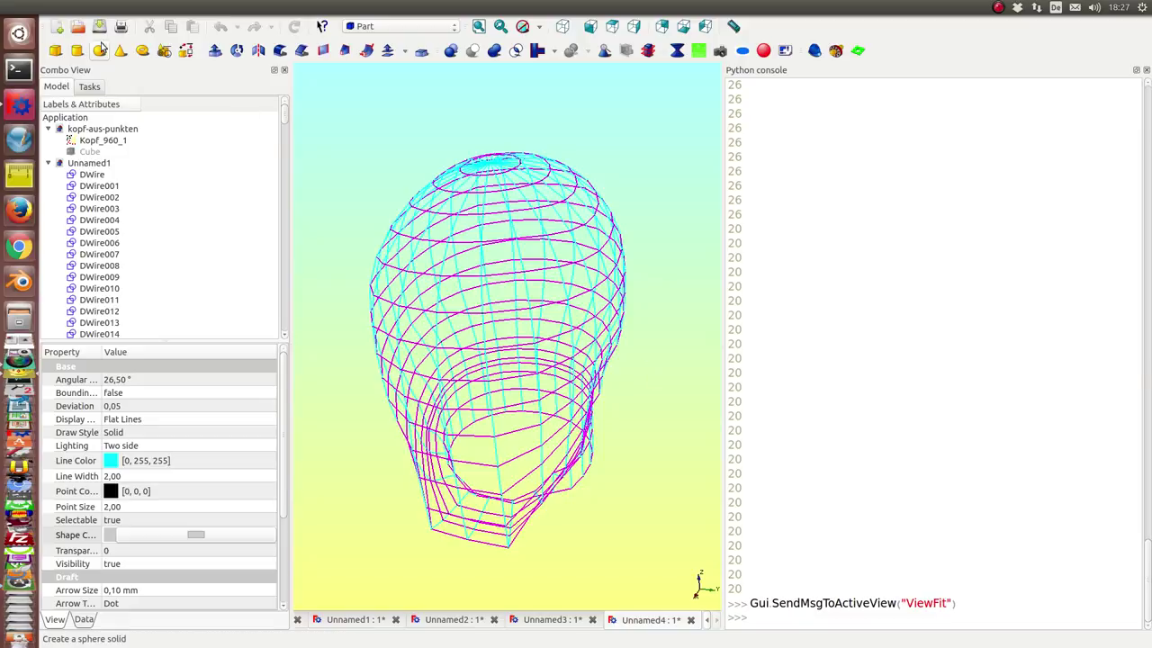
In a new document, run t1=seg(pps,4,1,4,5), recompute, fit, and orbit the fitted patch.
left_click(56, 26)
key("Return")
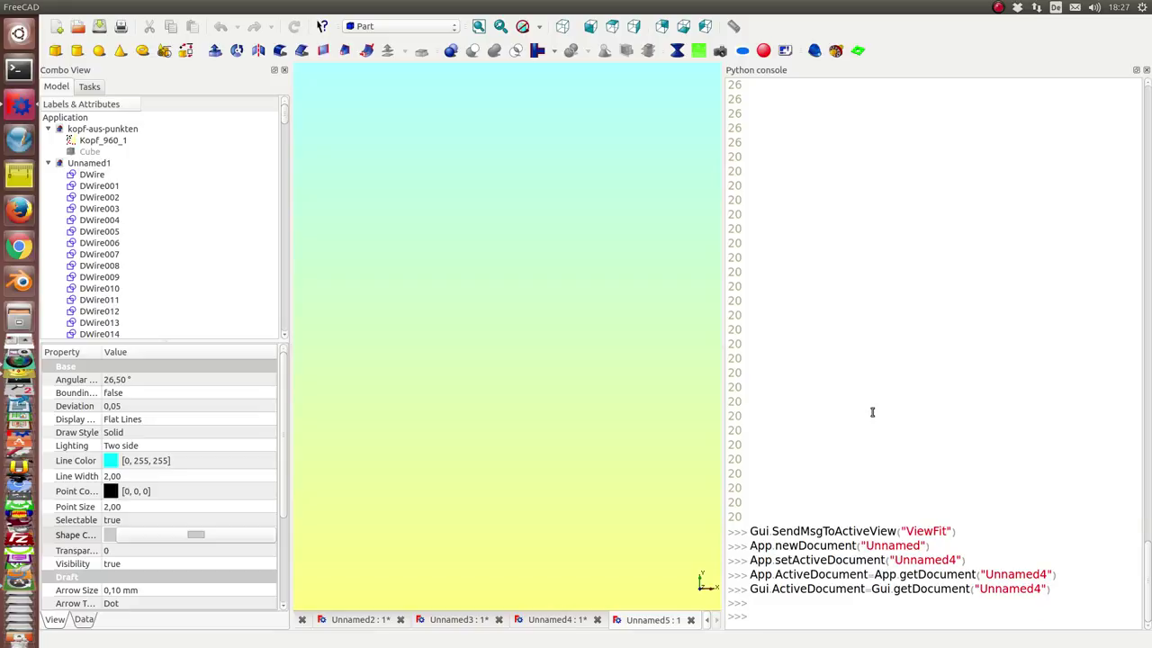
type("t1=seg(pps,4,1,4,5)")
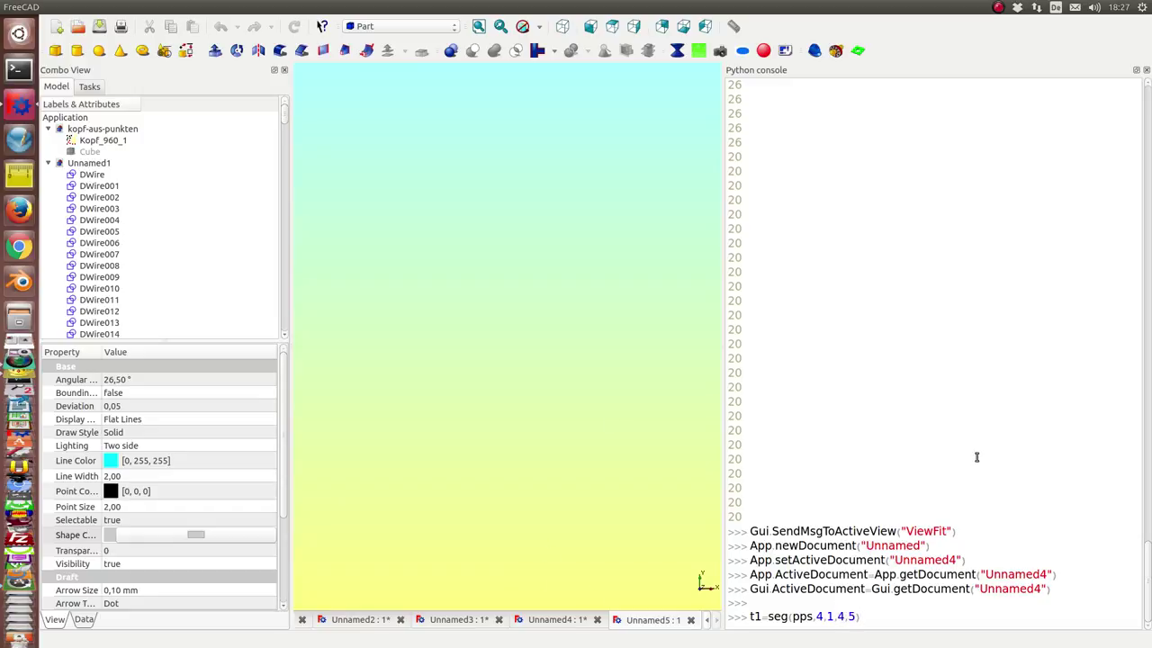
key("Return")
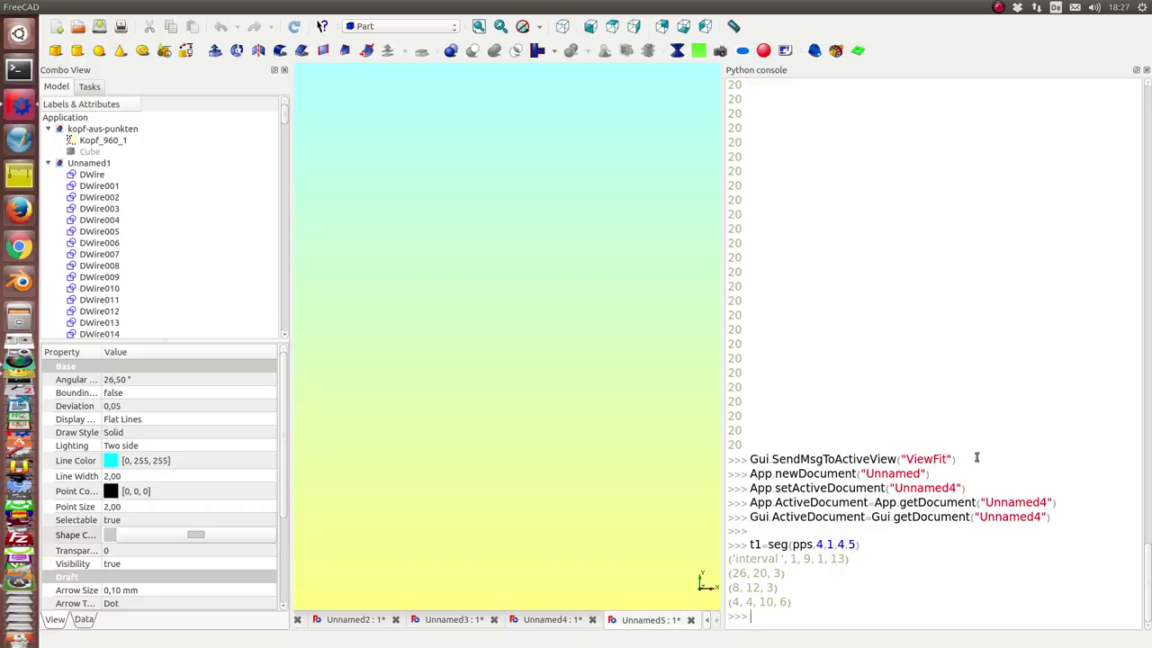
left_click(294, 26)
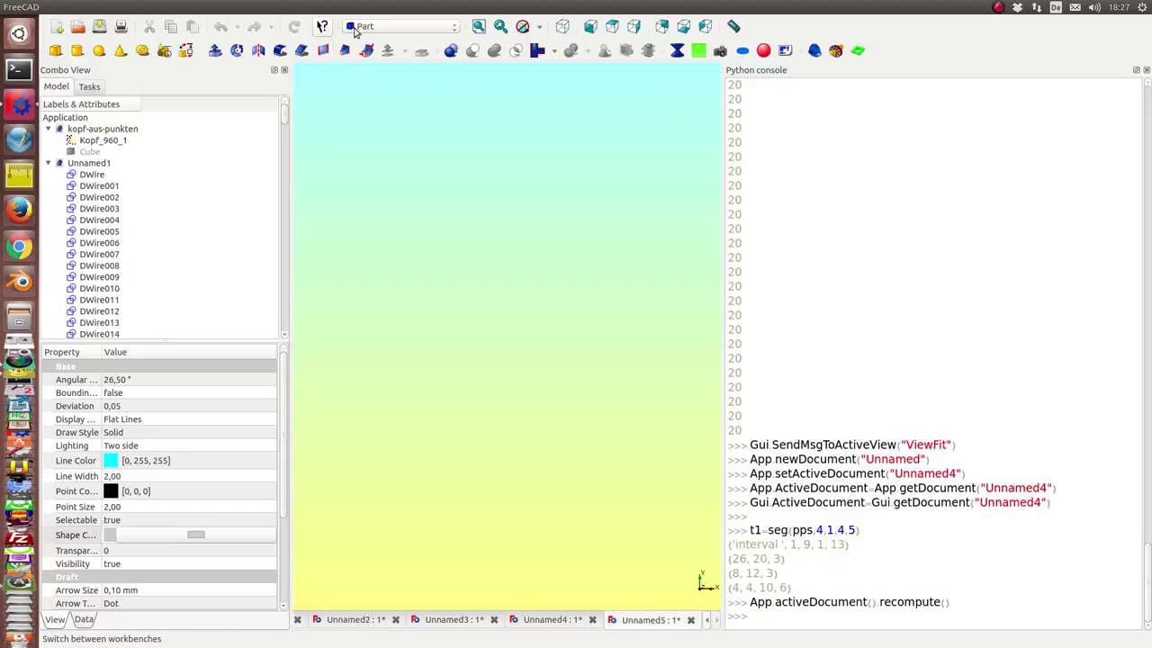
left_click(479, 26)
mouse_move(561, 218)
middle_mouse_down()
mouse_move(548, 291)
mouse_move(632, 370)
mouse_move(637, 360)
mouse_move(542, 262)
mouse_move(493, 153)
mouse_move(581, 303)
mouse_move(543, 291)
mouse_move(550, 318)
mouse_move(417, 550)
mouse_move(450, 527)
mouse_move(406, 465)
mouse_move(550, 432)
mouse_move(558, 460)
mouse_move(519, 489)
mouse_move(456, 478)
mouse_move(411, 452)
middle_mouse_up()
mouse_move(392, 274)
middle_mouse_down()
mouse_move(471, 246)
mouse_move(499, 301)
mouse_move(486, 200)
middle_mouse_up()
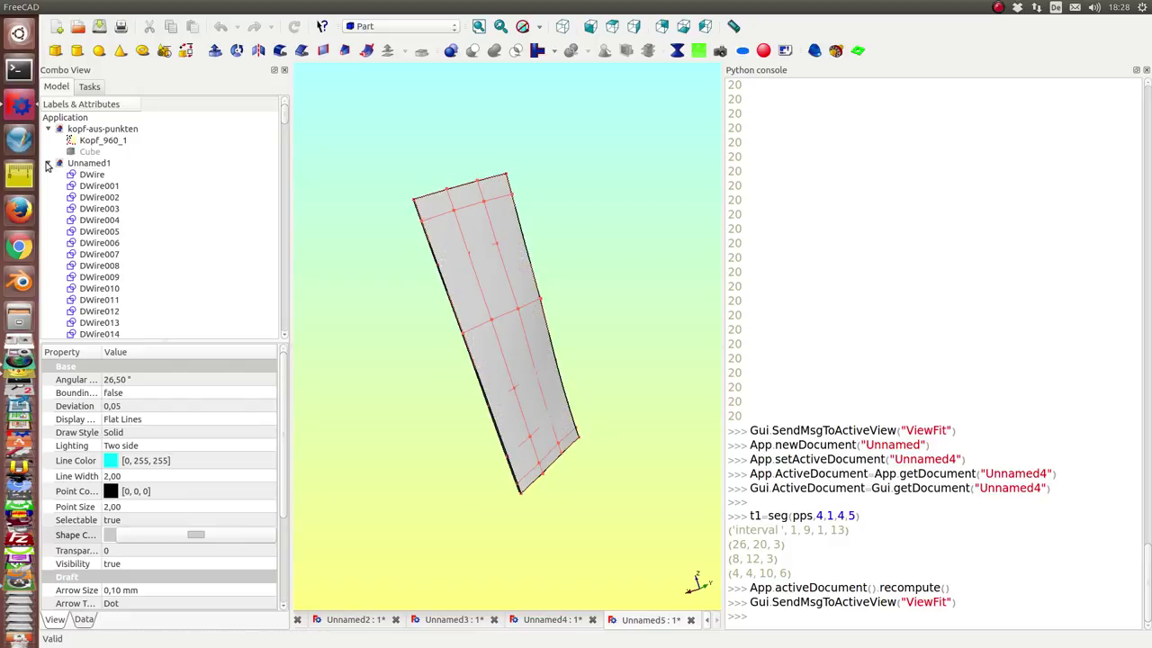
Collapse Unnamed1 through Unnamed4 in the tree and expand Offset to reveal Torso.
left_click(48, 163)
left_click(48, 175)
left_click(48, 186)
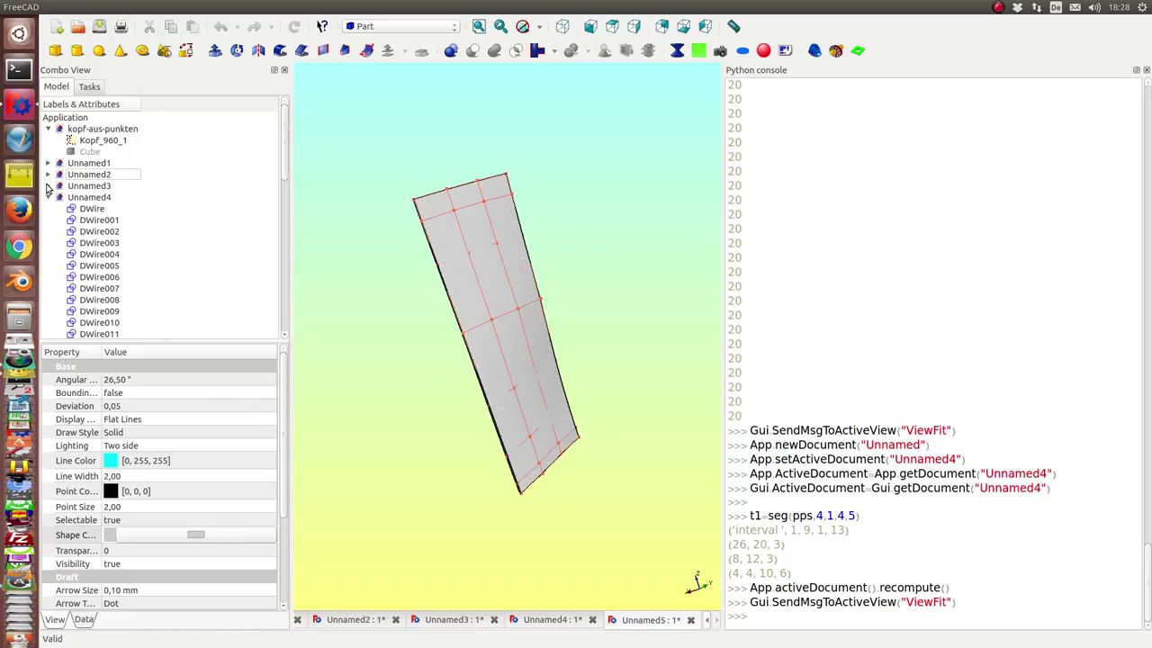
left_click(48, 198)
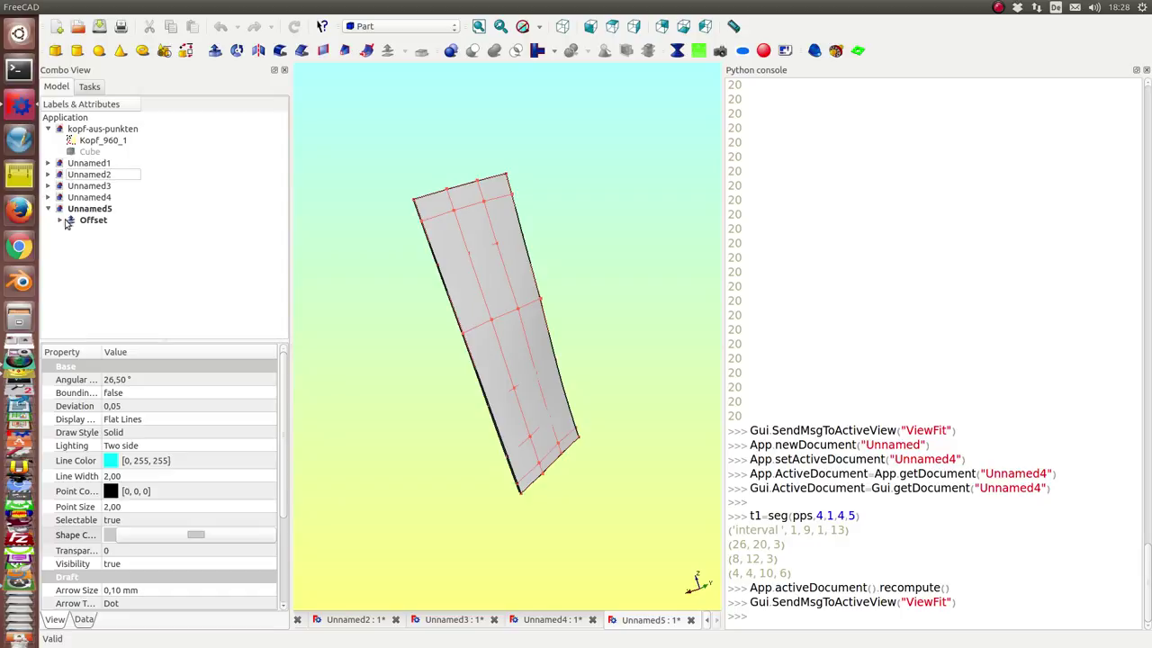
left_click(61, 220)
Hide the Offset solid and orbit to see the surface's curvature.
left_click(99, 234)
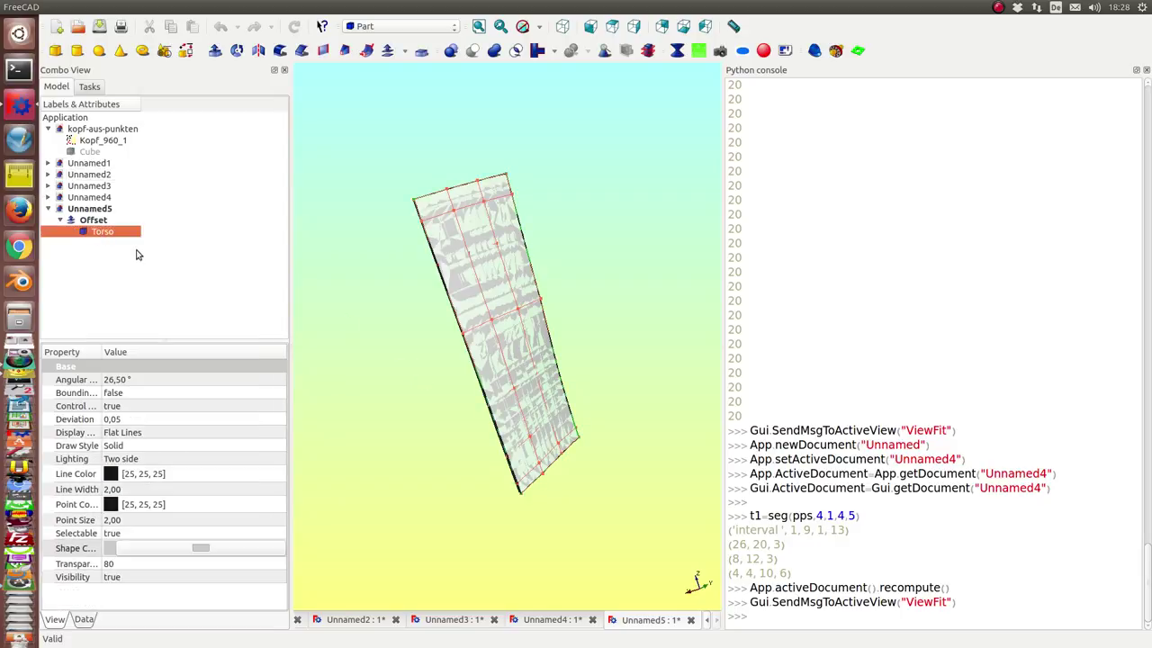
left_click(108, 222)
key("space")
left_click_drag(405, 359, 461, 210)
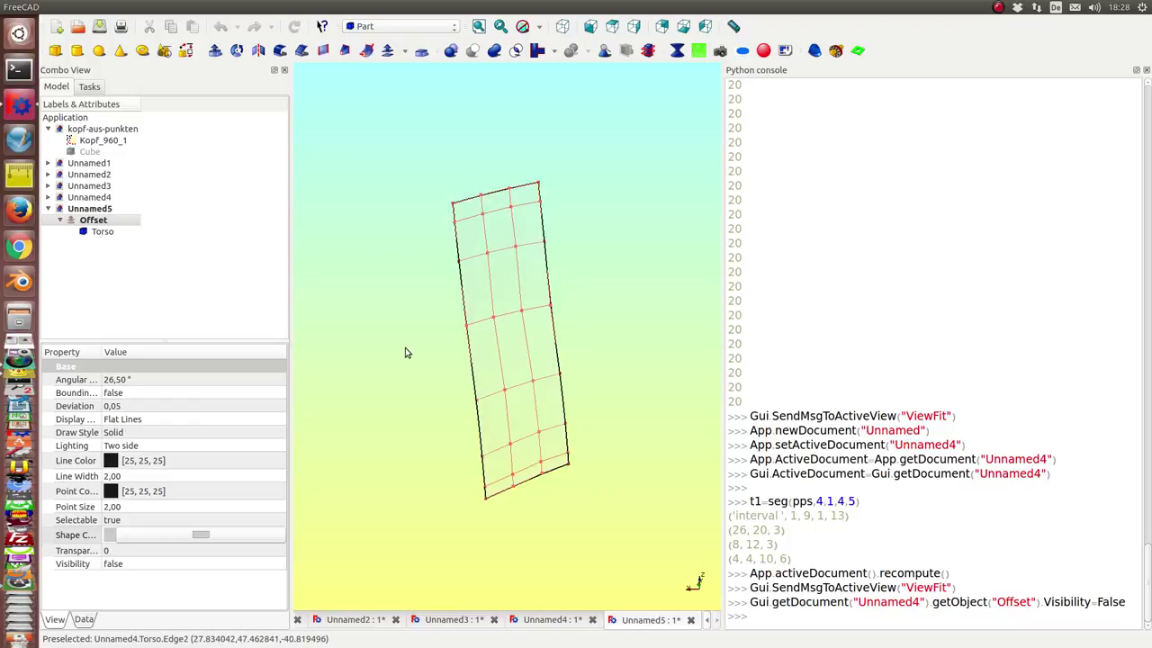
mouse_move(404, 352)
left_mouse_down()
mouse_move(487, 321)
mouse_move(522, 405)
mouse_move(471, 391)
left_mouse_up()
Set the Torso surface's Control Points to false, then select the Kopf_960_1 point cloud.
left_click(99, 232)
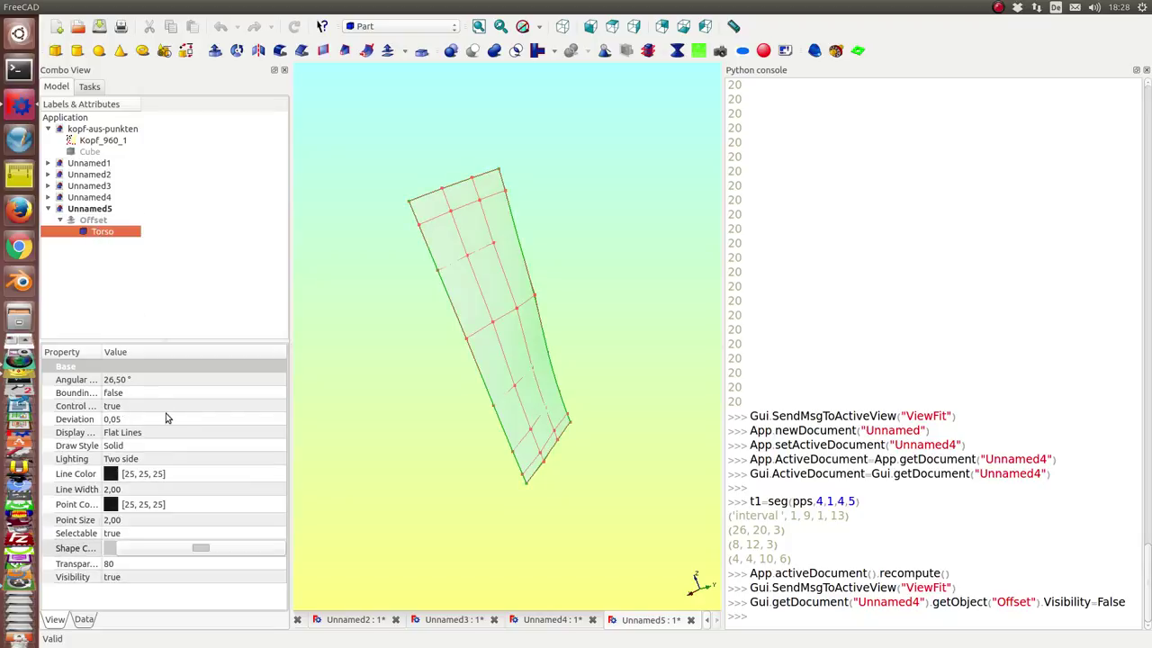
left_click(173, 410)
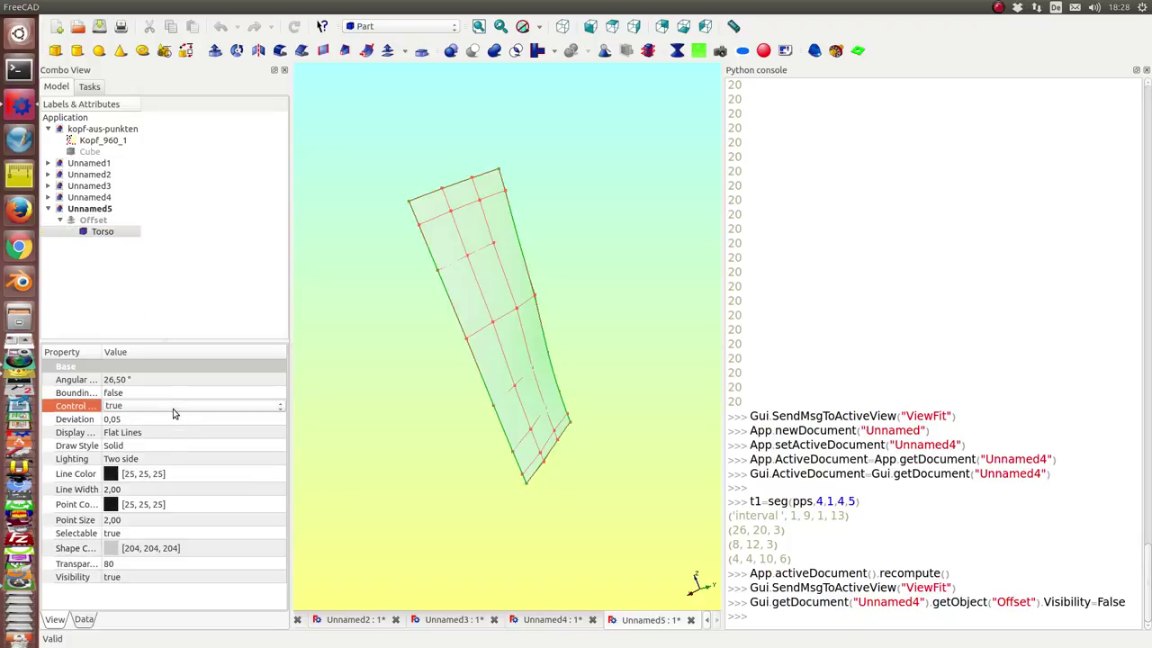
scroll(174, 412, "up", 1)
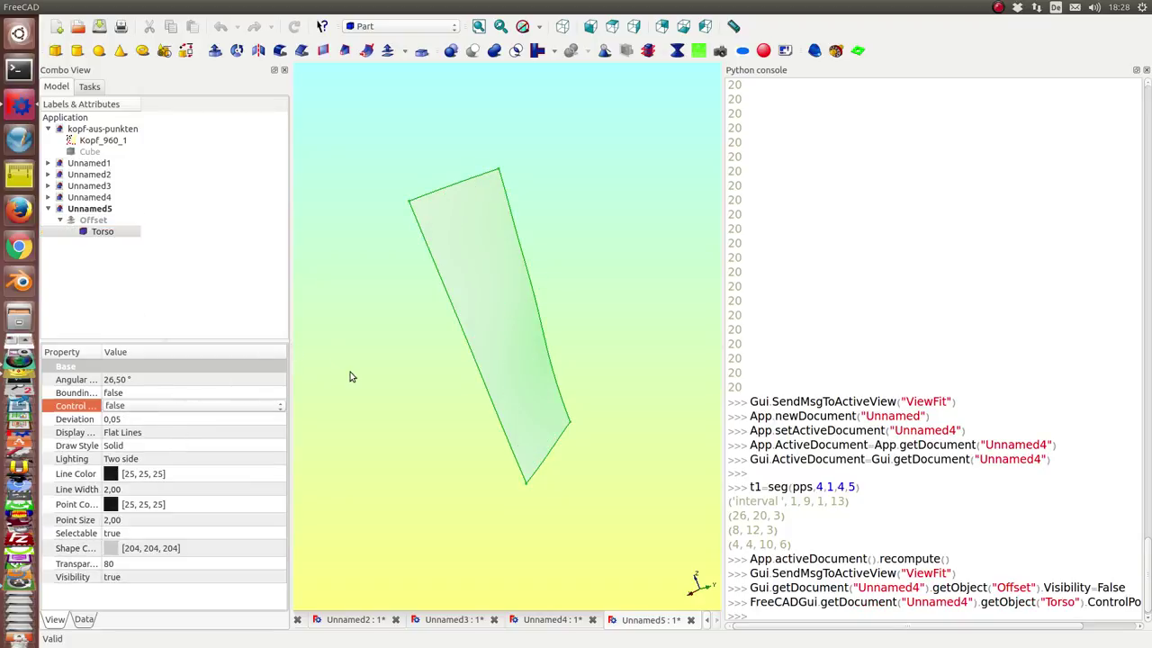
mouse_move(364, 378)
middle_mouse_down()
mouse_move(414, 288)
mouse_move(535, 327)
mouse_move(527, 231)
mouse_move(383, 162)
mouse_move(332, 278)
mouse_move(471, 345)
mouse_move(589, 345)
mouse_move(624, 299)
mouse_move(620, 260)
mouse_move(394, 315)
middle_mouse_up()
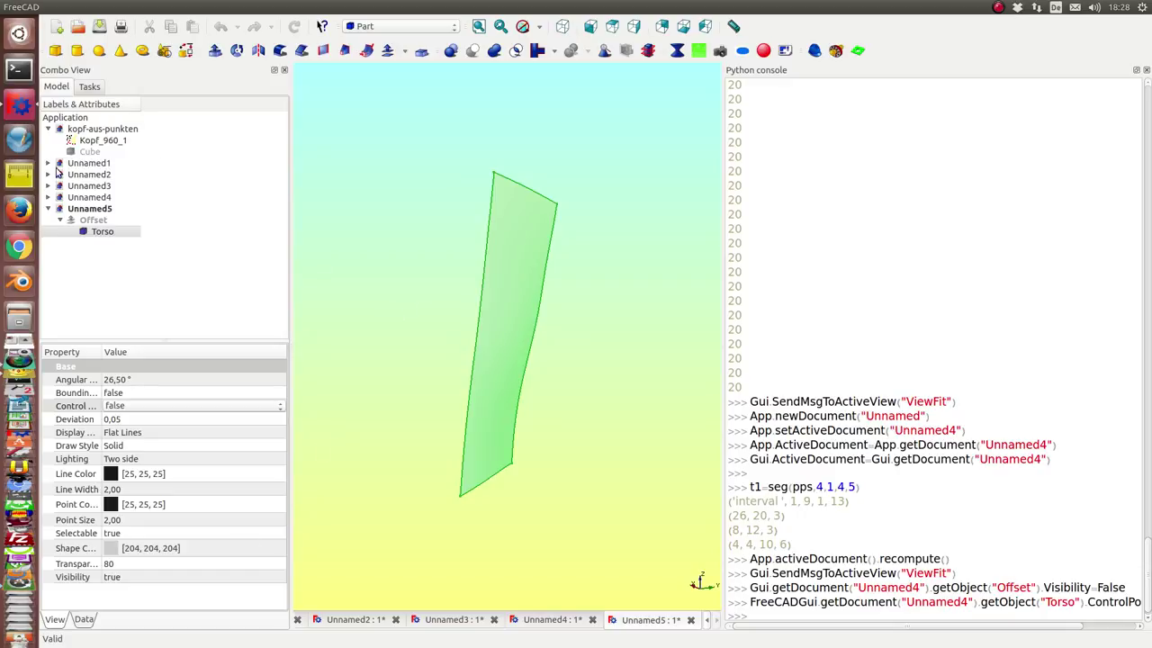
left_click(99, 140)
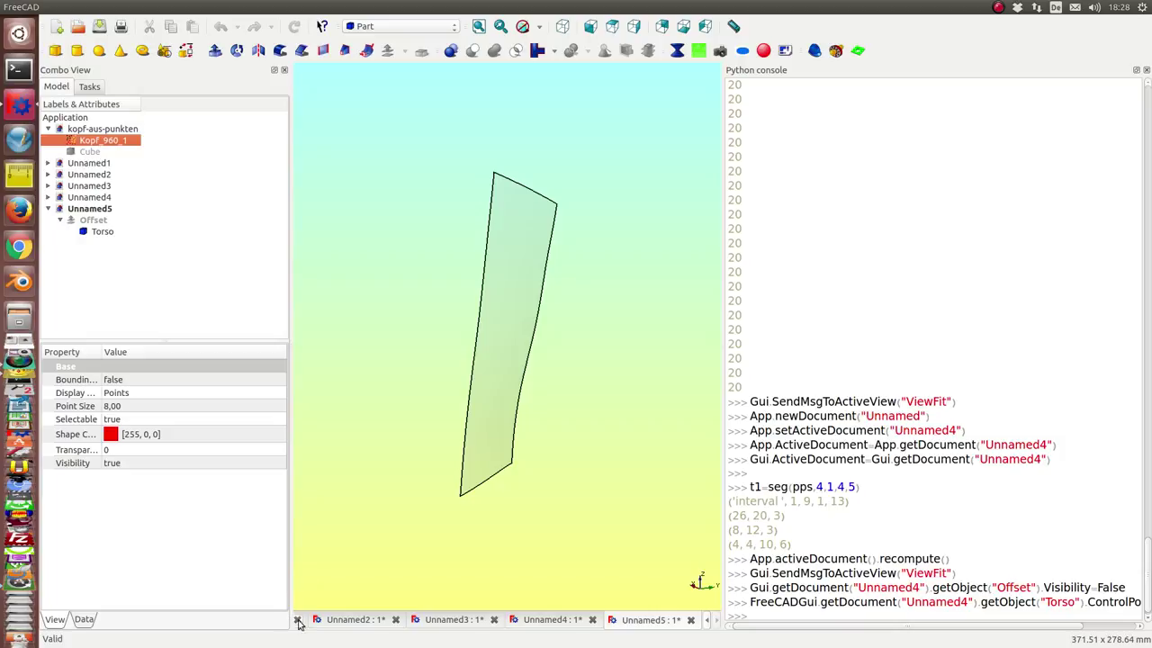
Close Unnamed5, Unnamed4 and Unnamed3 without saving.
left_click(691, 621)
left_click(568, 280)
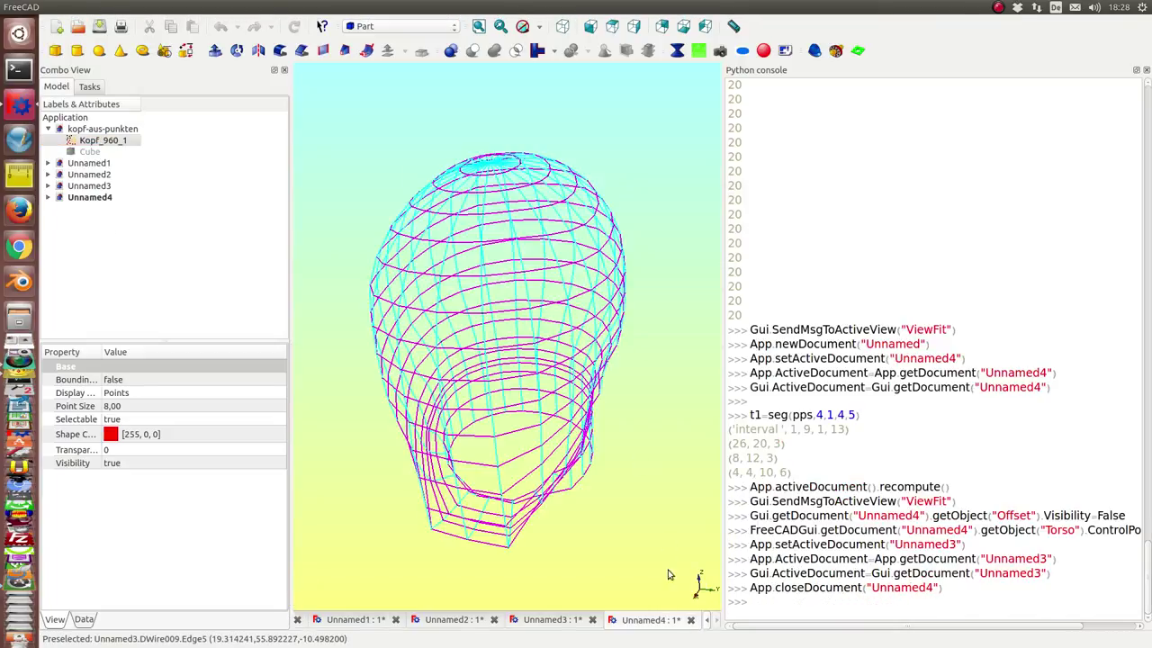
left_click(691, 620)
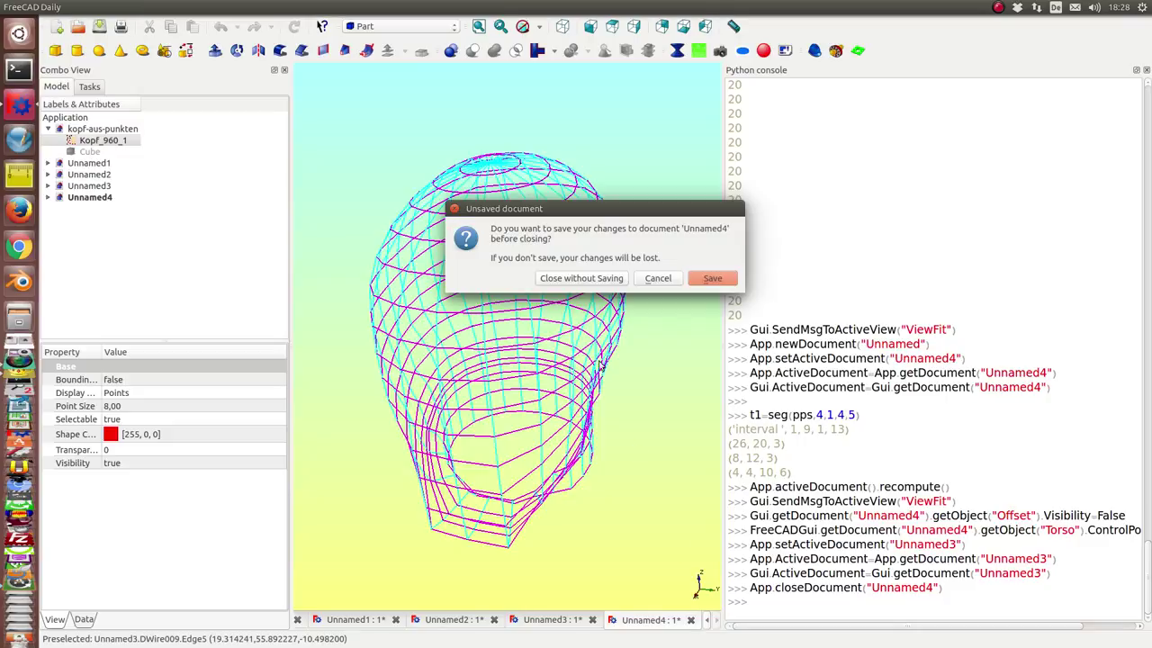
left_click(577, 282)
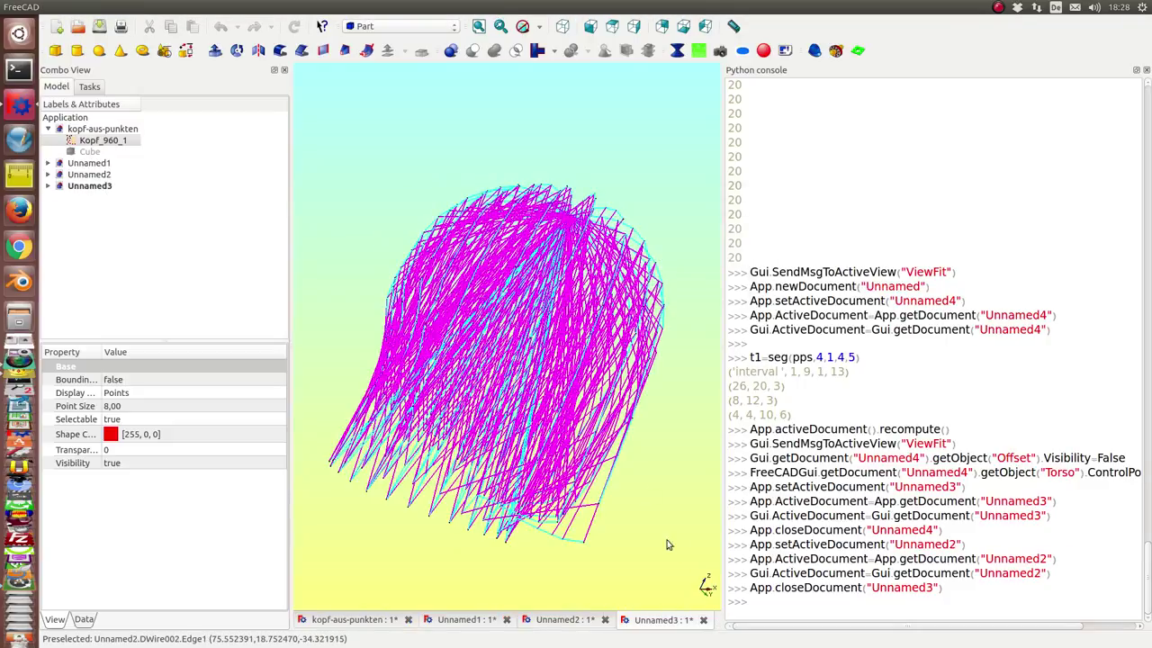
left_click(703, 620)
left_click(558, 280)
Close Unnamed2 and Unnamed1 without saving, then select the earlier t1 seg command in the console.
left_click(605, 620)
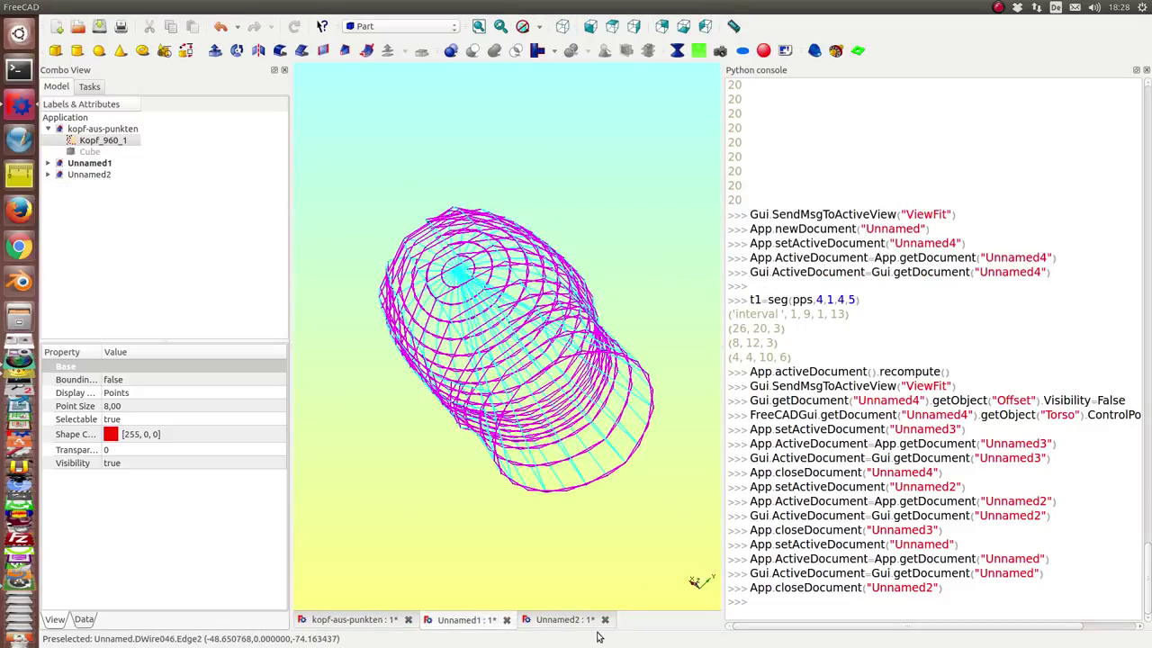
left_click(605, 619)
left_click(553, 280)
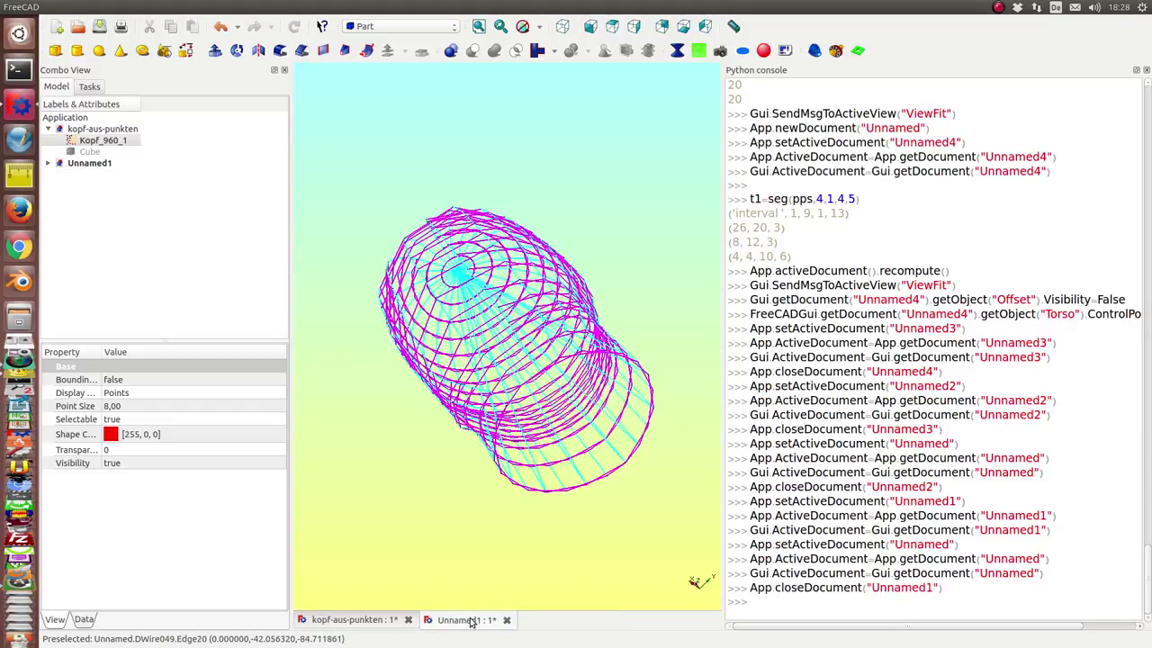
left_click(507, 620)
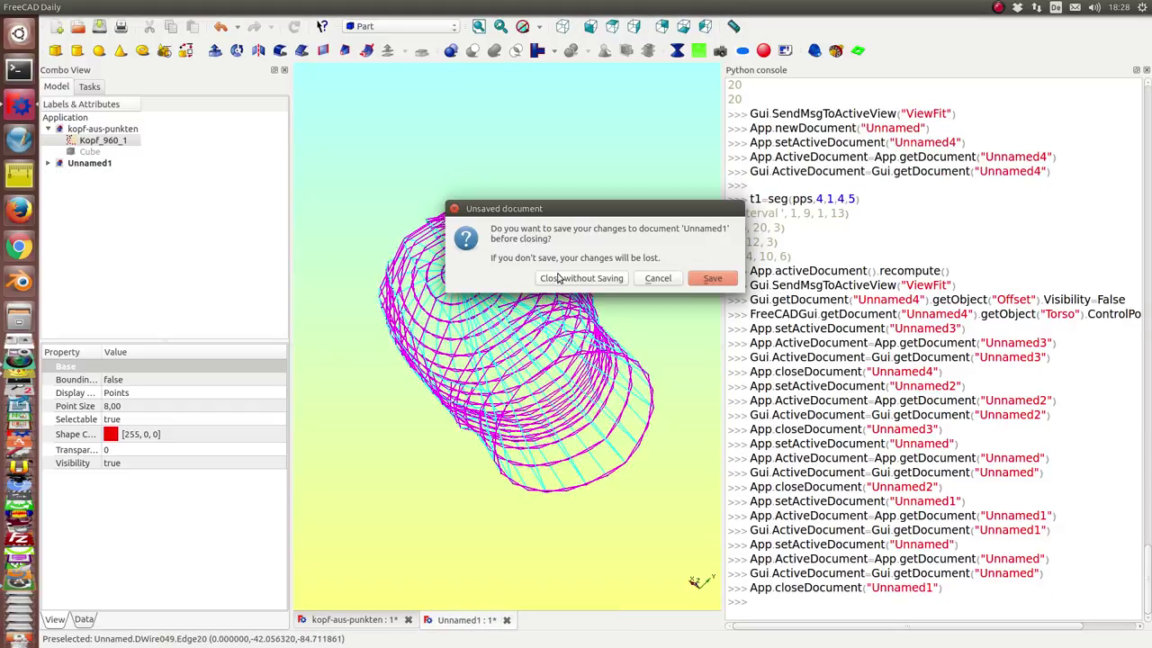
left_click(559, 278)
left_click_drag(783, 559, 789, 544)
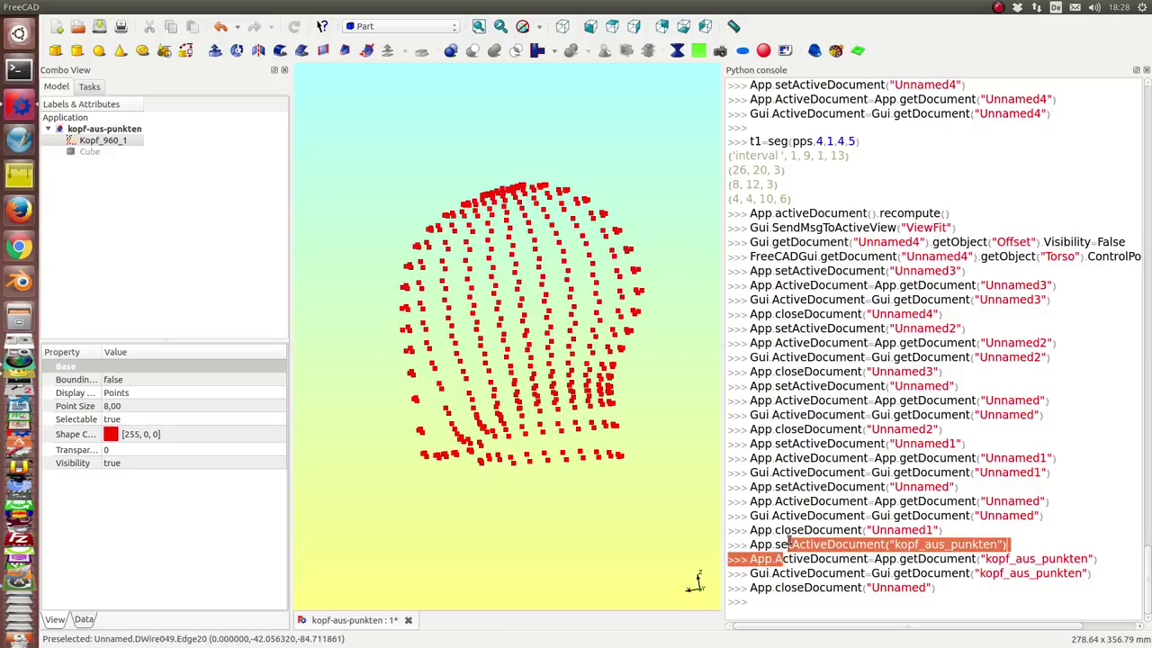
left_click_drag(752, 141, 877, 143)
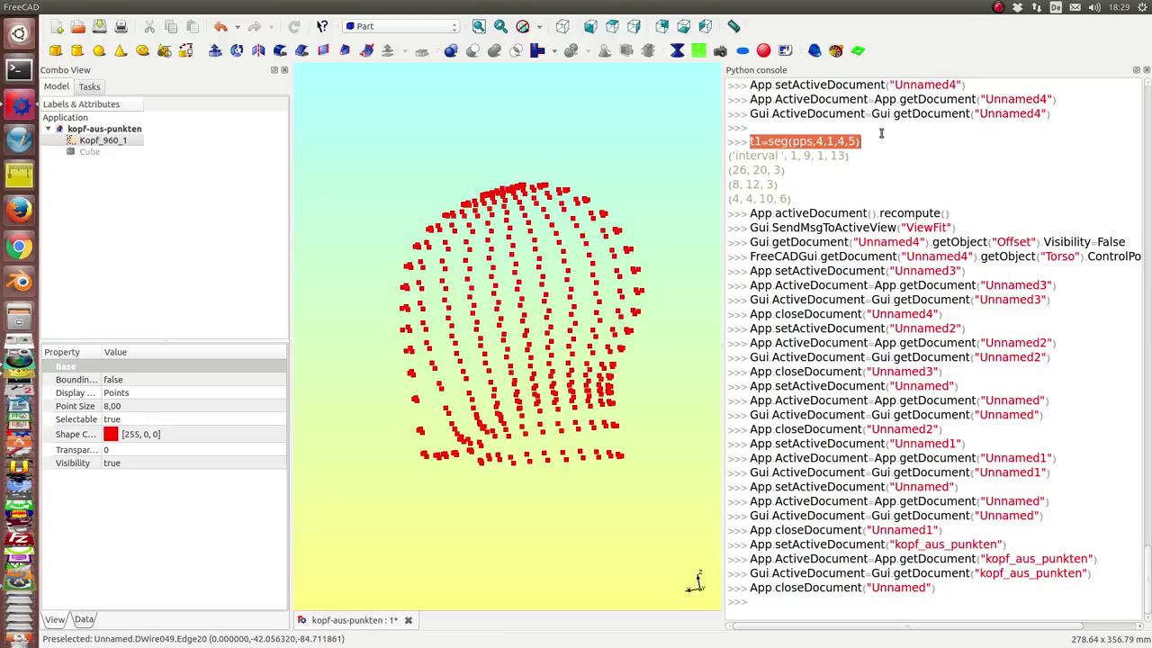
Run t1=seg(pps,4,1,4,5) in the Python console to fit the Offset patch, then zoom in on it.
left_click(898, 588)
key("Return")
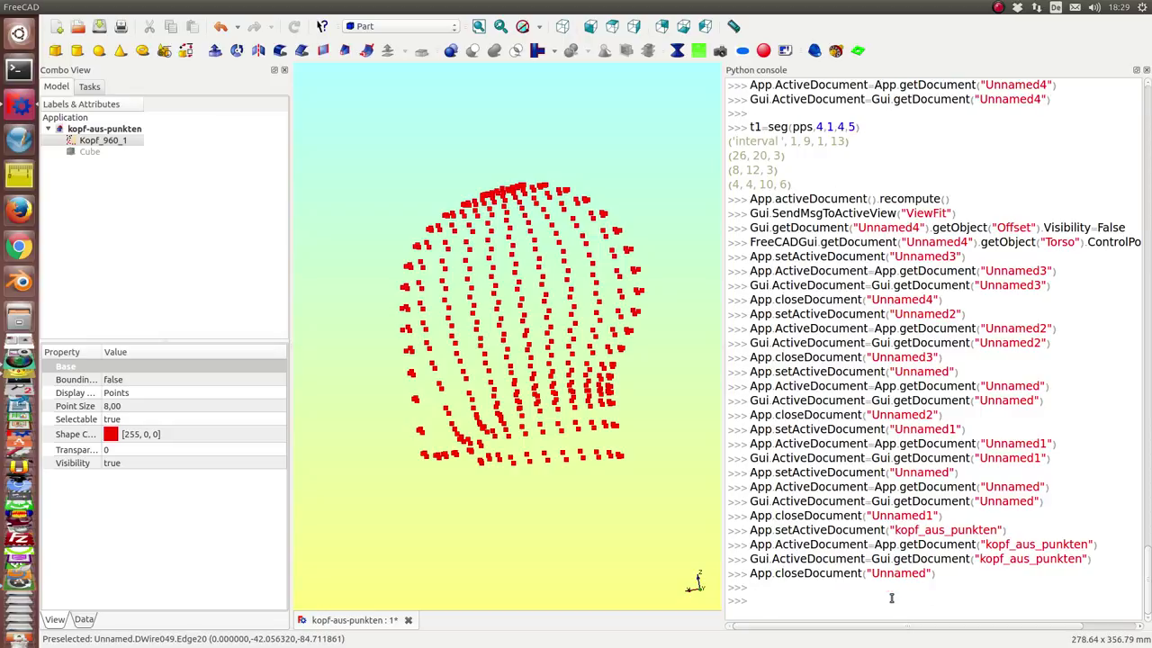
type("t1=seg(pps,4,1,4,5)")
key("Return")
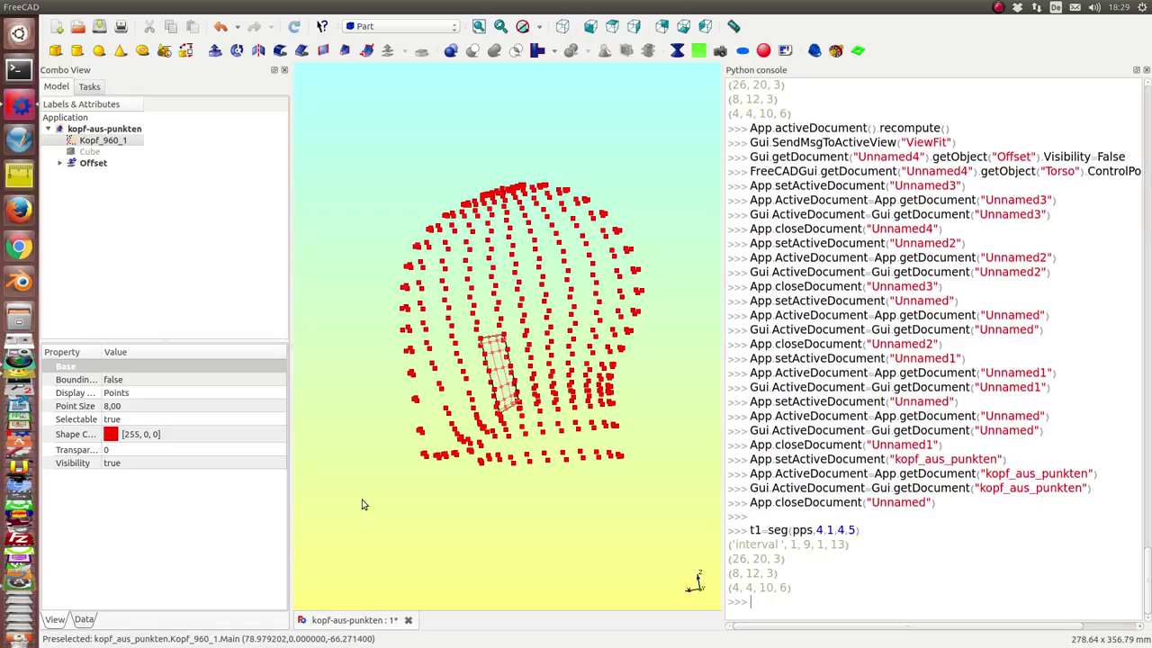
mouse_move(377, 442)
middle_mouse_down()
mouse_move(441, 355)
mouse_move(610, 504)
mouse_move(535, 385)
mouse_move(578, 438)
mouse_move(540, 455)
middle_mouse_up()
scroll(597, 480, "up", 5)
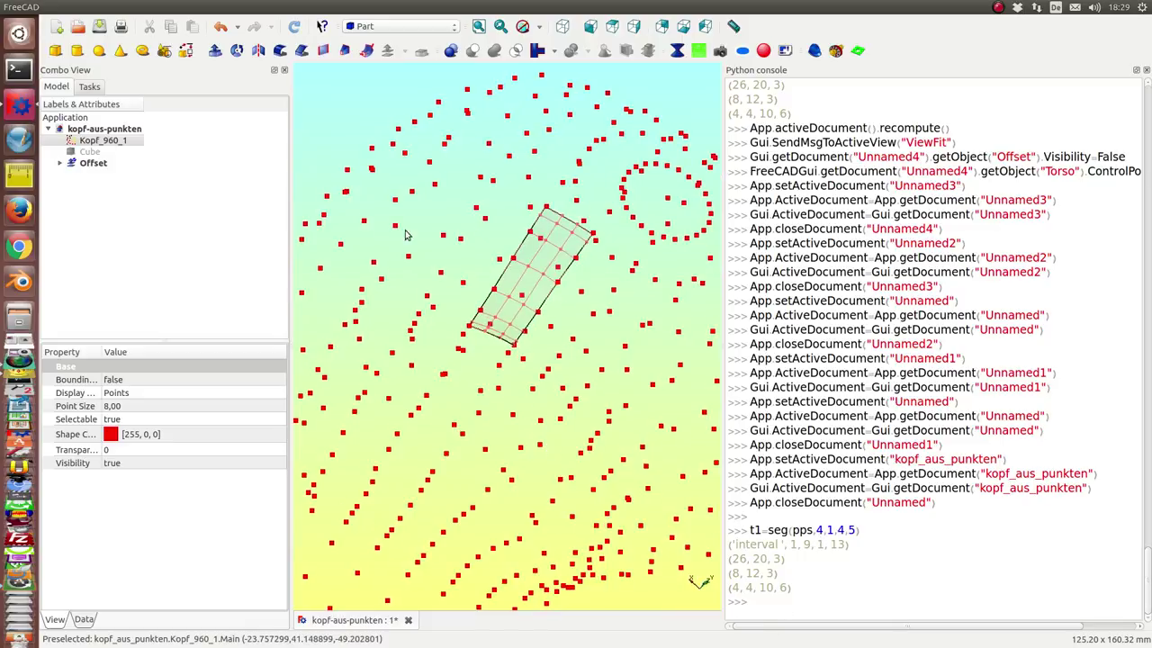
mouse_move(405, 235)
middle_mouse_down()
mouse_move(429, 315)
mouse_move(479, 195)
middle_mouse_up()
scroll(416, 270, "down", 3)
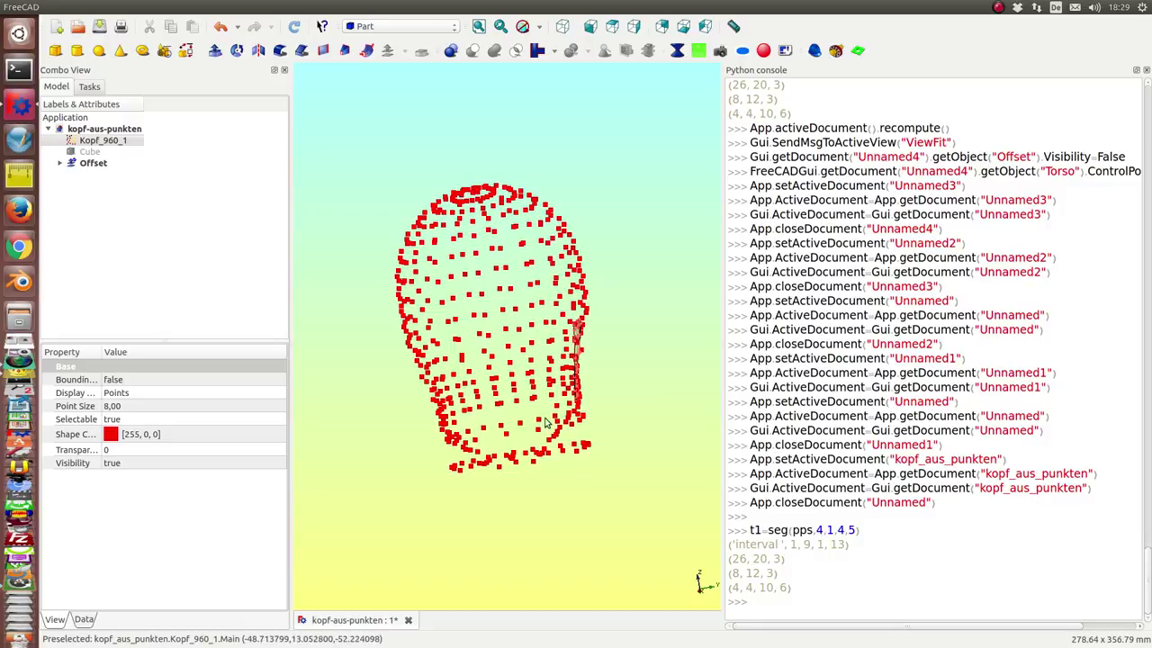
Inspect the patch's fit from above and the sides, then enter t2=seg(pps,5,2,4,5) at the prompt.
mouse_move(545, 423)
middle_mouse_down()
mouse_move(546, 261)
mouse_move(457, 331)
mouse_move(508, 367)
middle_mouse_up()
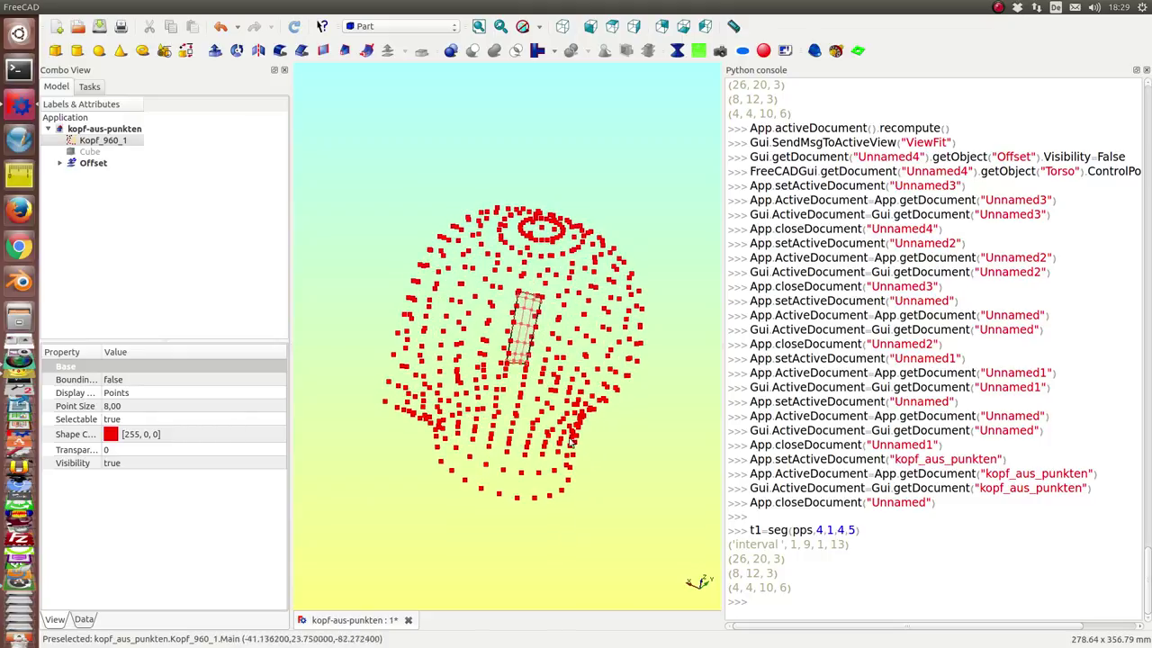
middle_click_drag(520, 412, 487, 457)
middle_click_drag(484, 481, 455, 478)
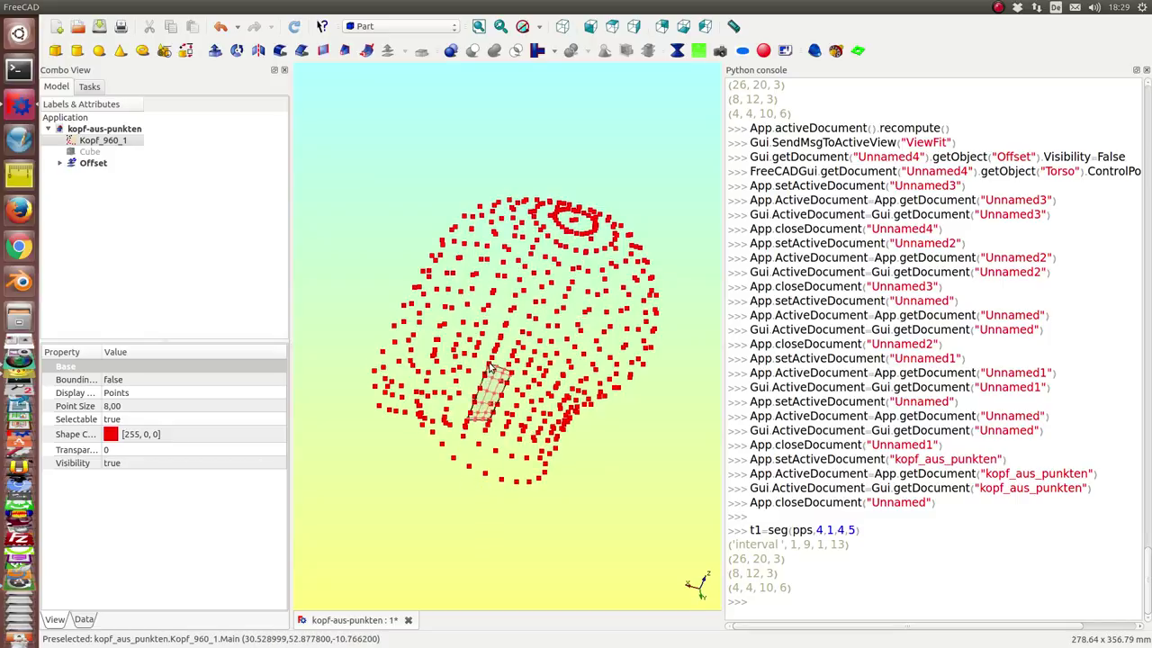
scroll(495, 378, "up", 3)
scroll(567, 454, "up", 2)
scroll(566, 417, "up", 2)
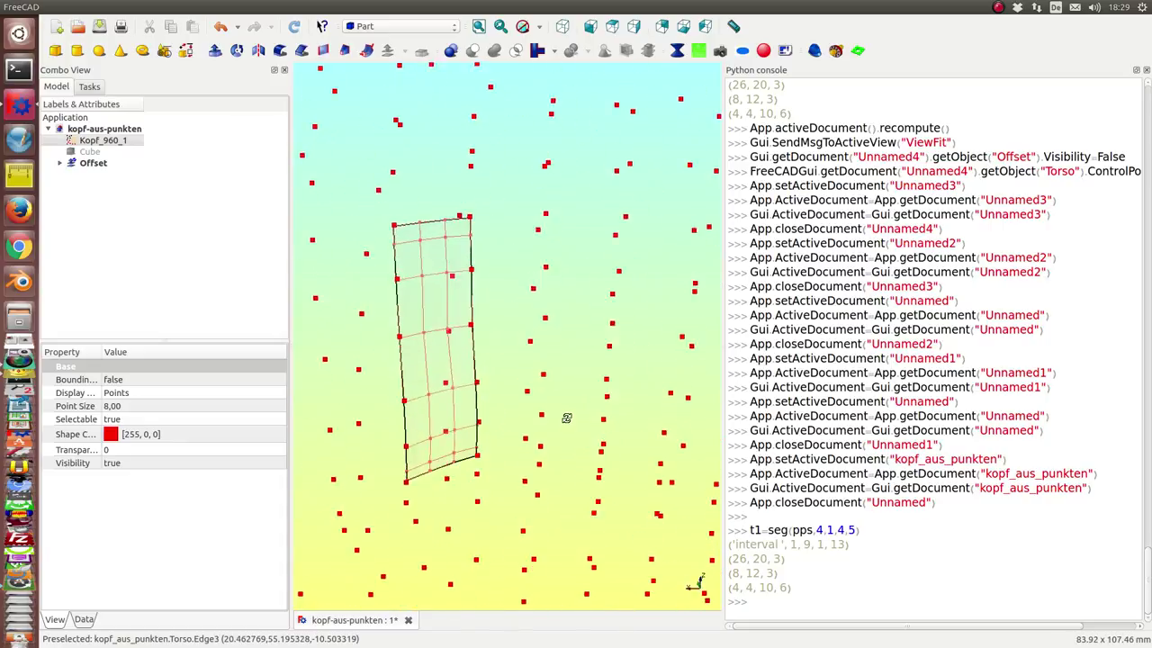
middle_click_drag(567, 418, 586, 411)
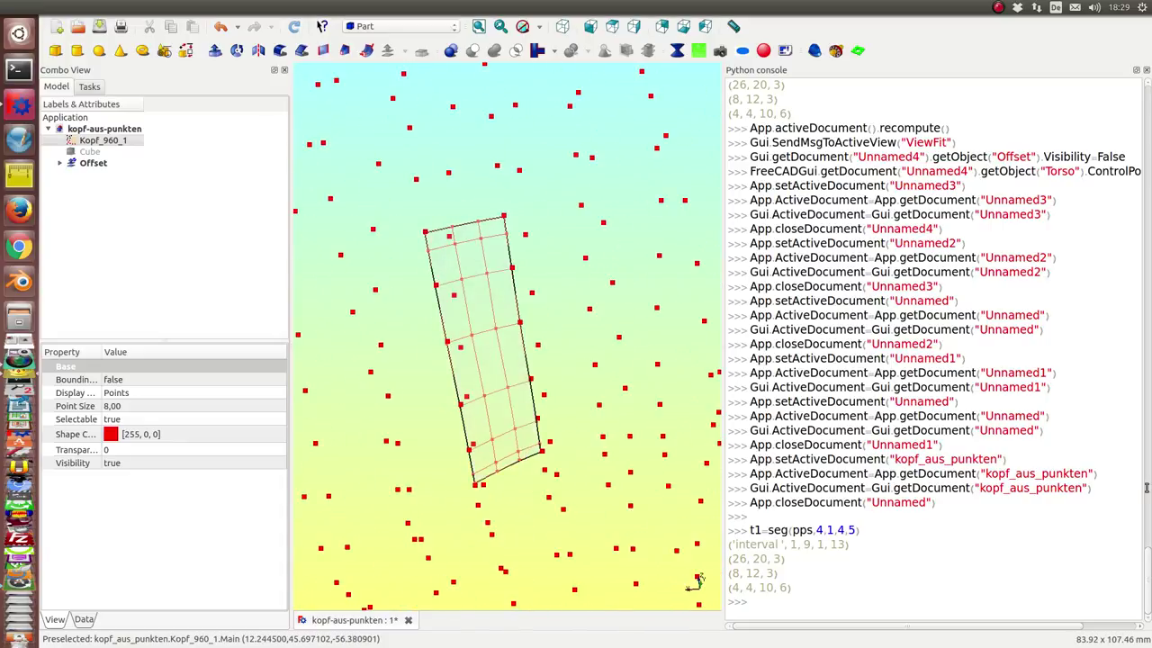
left_click(807, 601)
type("t2=seg(pps,5,2,4,5)")
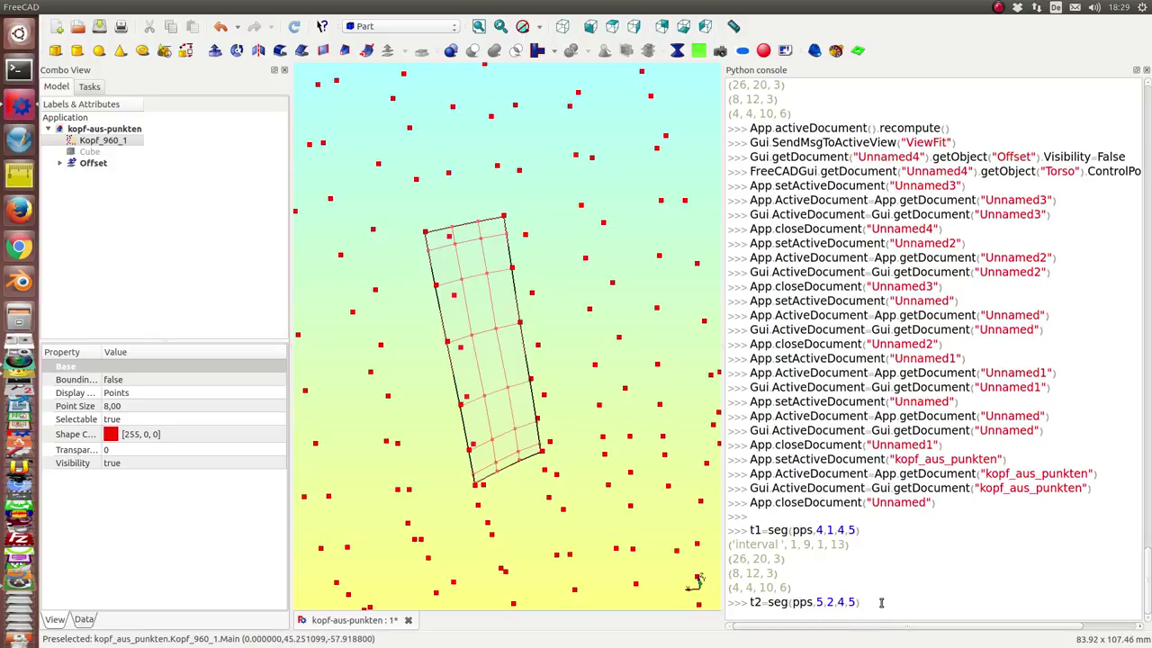
Run t2=seg(pps,5,2,4,5) to add Offset001 and recompute so both patches shade.
key("Return")
mouse_move(663, 552)
middle_mouse_down()
mouse_move(669, 531)
mouse_move(571, 502)
middle_mouse_up()
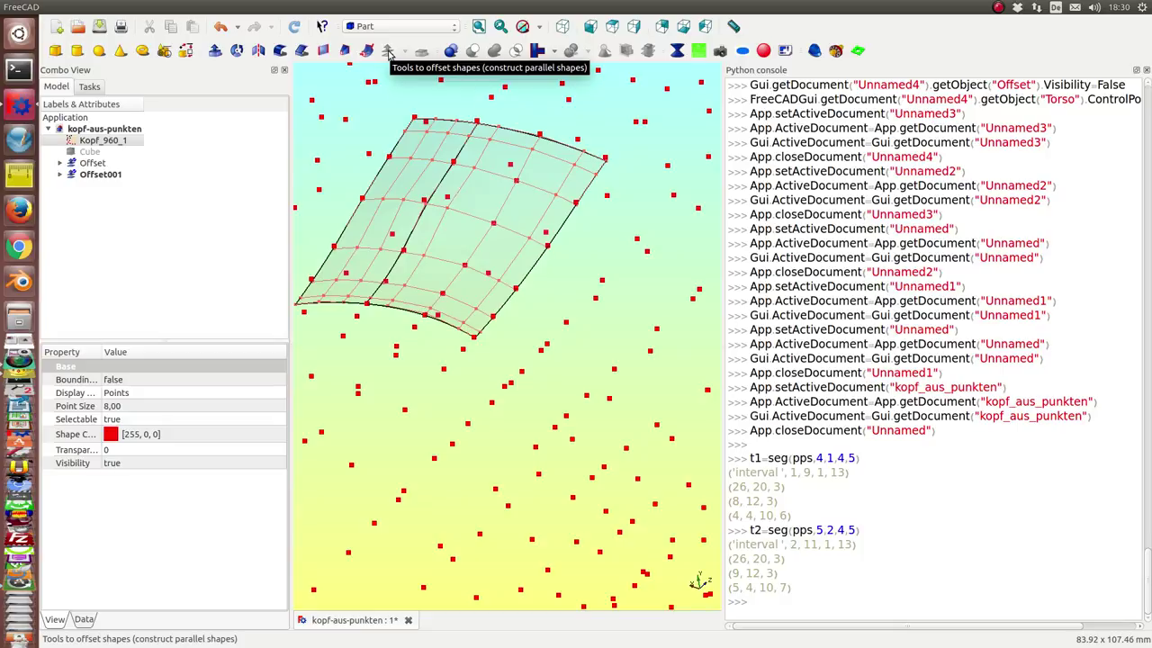
left_click(297, 31)
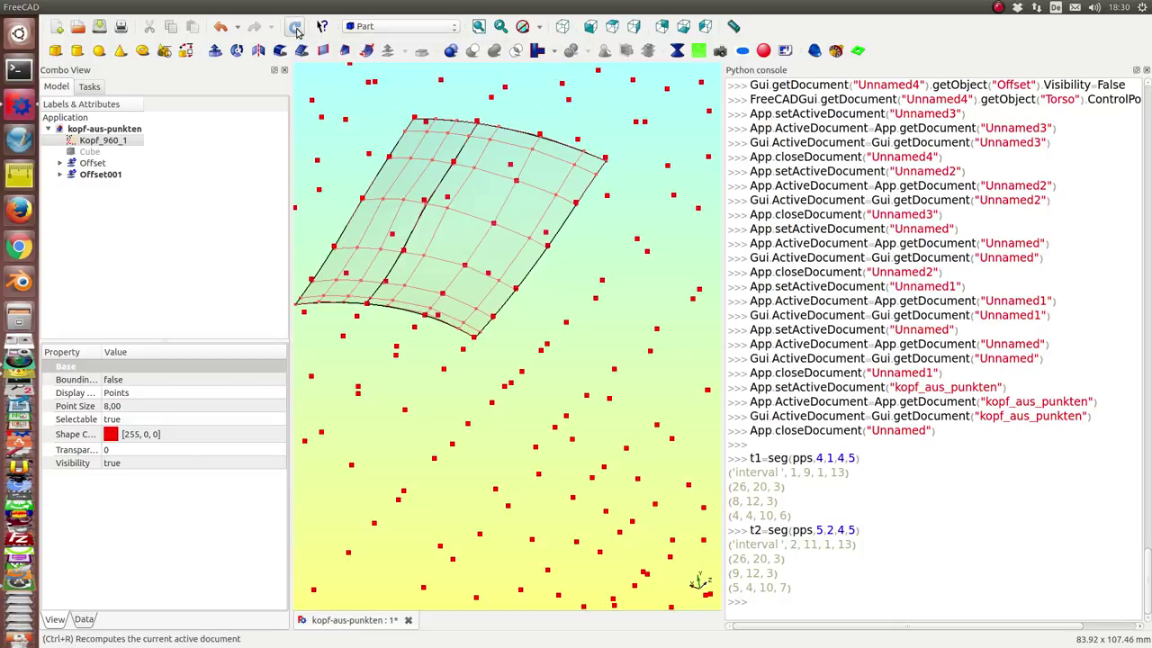
scroll(432, 402, "up", 2)
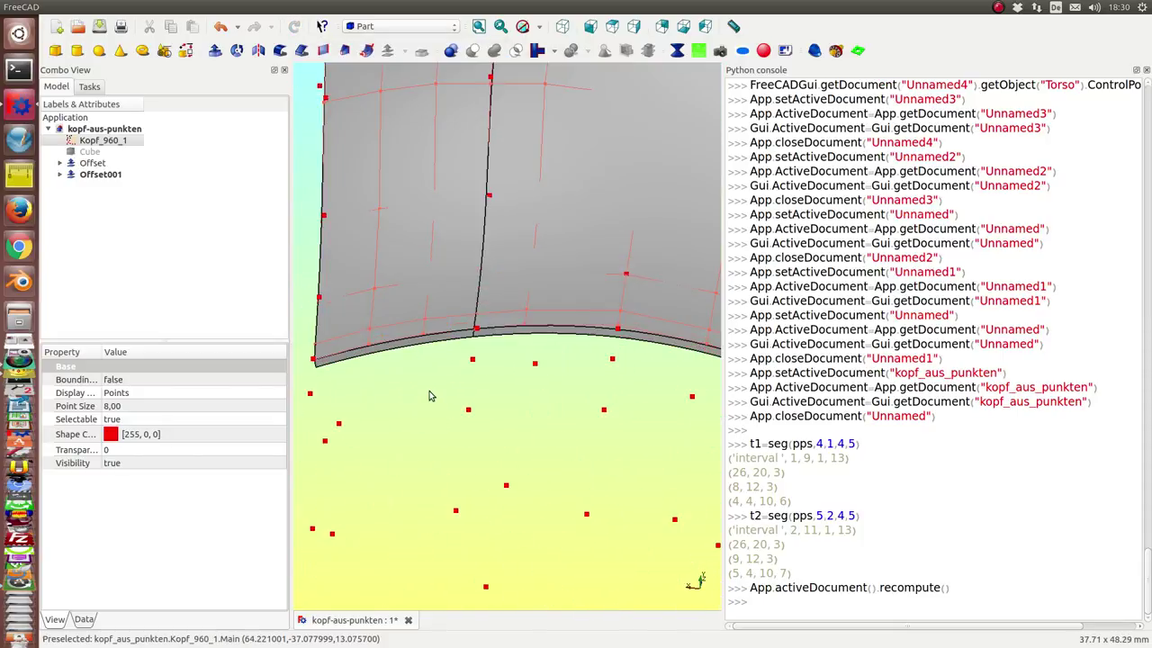
scroll(432, 394, "up", 2)
scroll(429, 384, "down", 2)
scroll(414, 278, "down", 3)
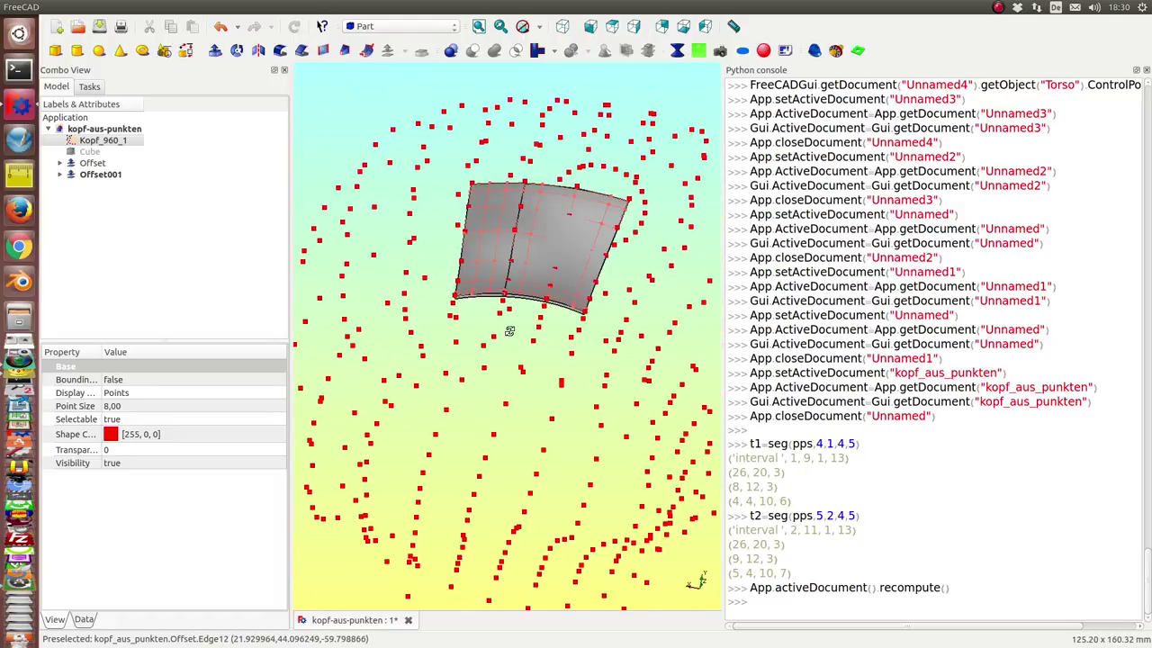
mouse_move(508, 325)
middle_mouse_down()
mouse_move(481, 412)
mouse_move(510, 263)
middle_mouse_up()
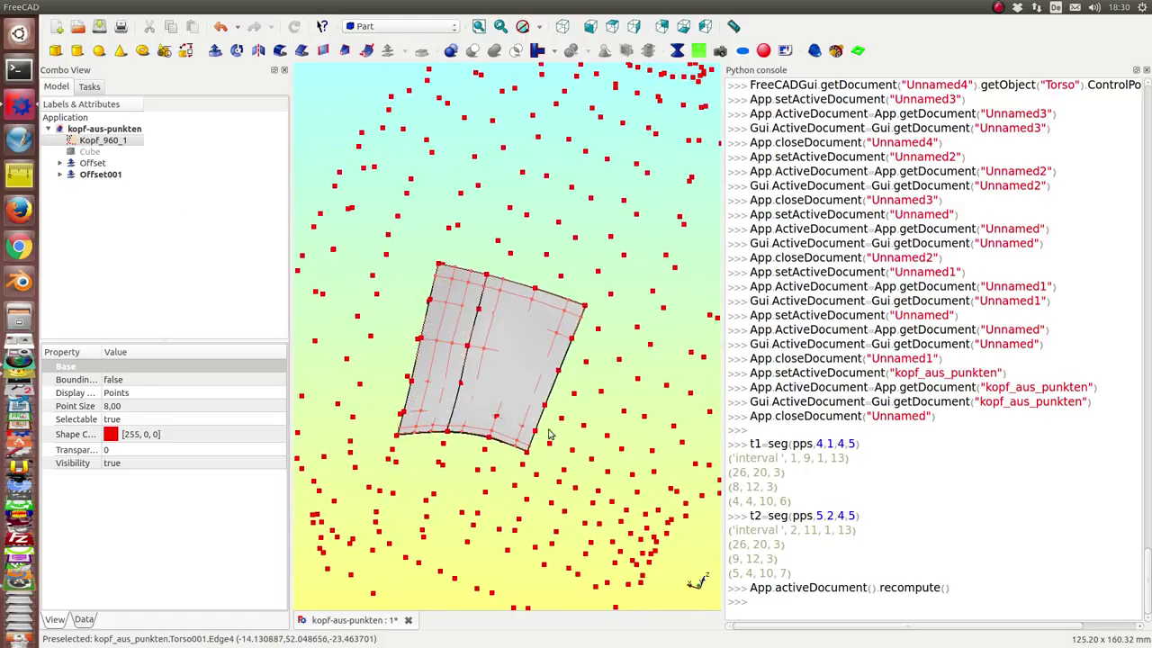
Toggle Offset and Offset001 off to view edge-on, show them again, and select the Cube box.
left_click(81, 164)
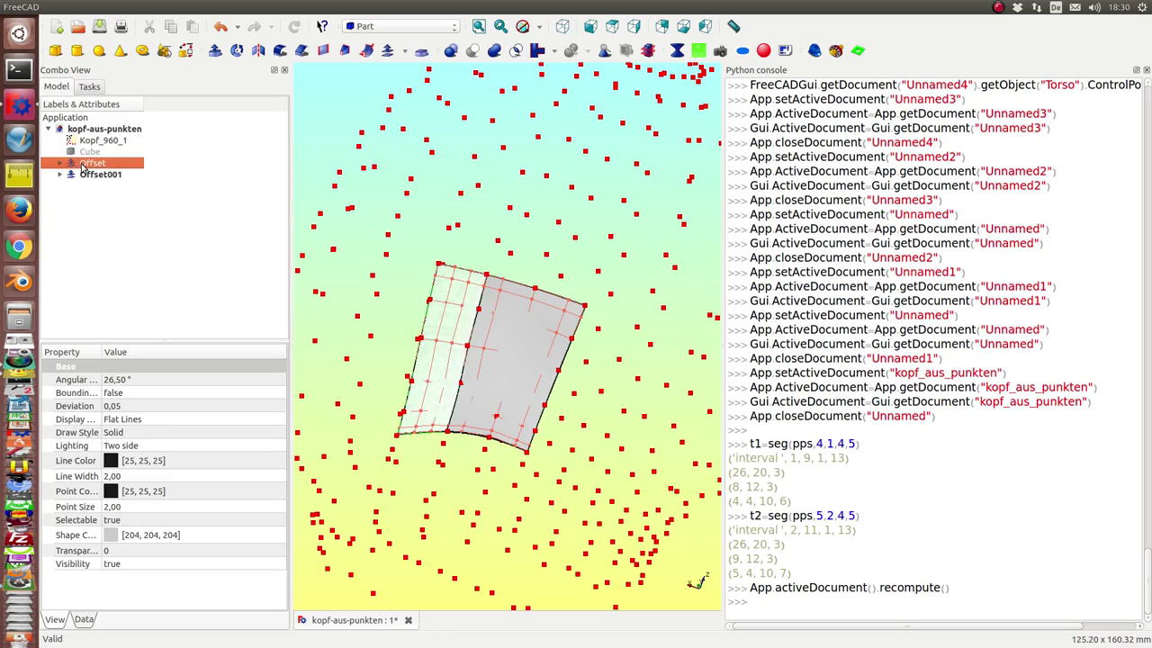
key("space")
left_click(90, 174)
key("space")
mouse_move(331, 322)
middle_mouse_down()
mouse_move(373, 192)
mouse_move(478, 234)
mouse_move(594, 351)
mouse_move(575, 311)
mouse_move(620, 447)
mouse_move(600, 368)
mouse_move(658, 260)
mouse_move(341, 282)
mouse_move(513, 420)
mouse_move(540, 363)
mouse_move(432, 360)
middle_mouse_up()
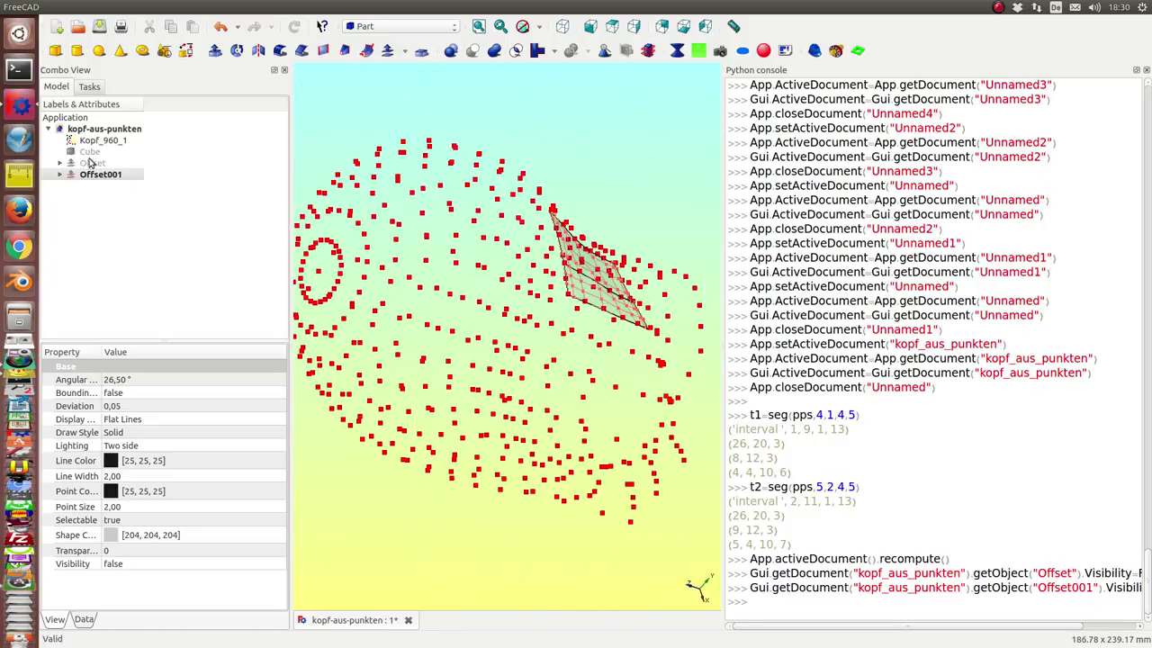
left_click(92, 166)
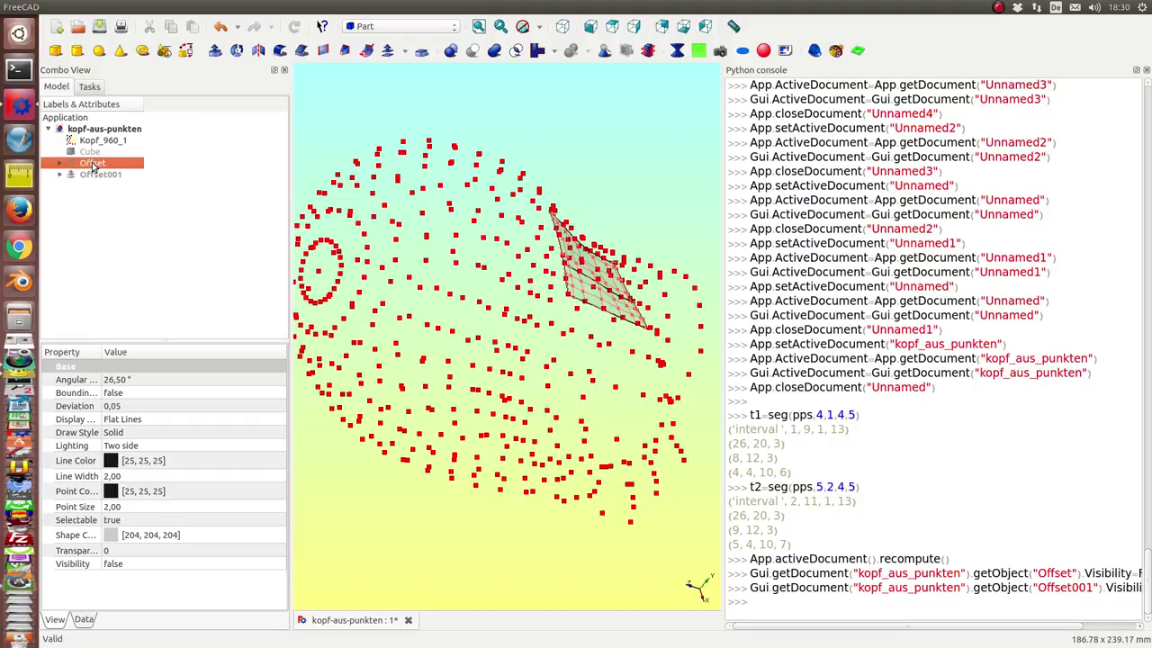
key("space")
left_click(97, 175)
key("space")
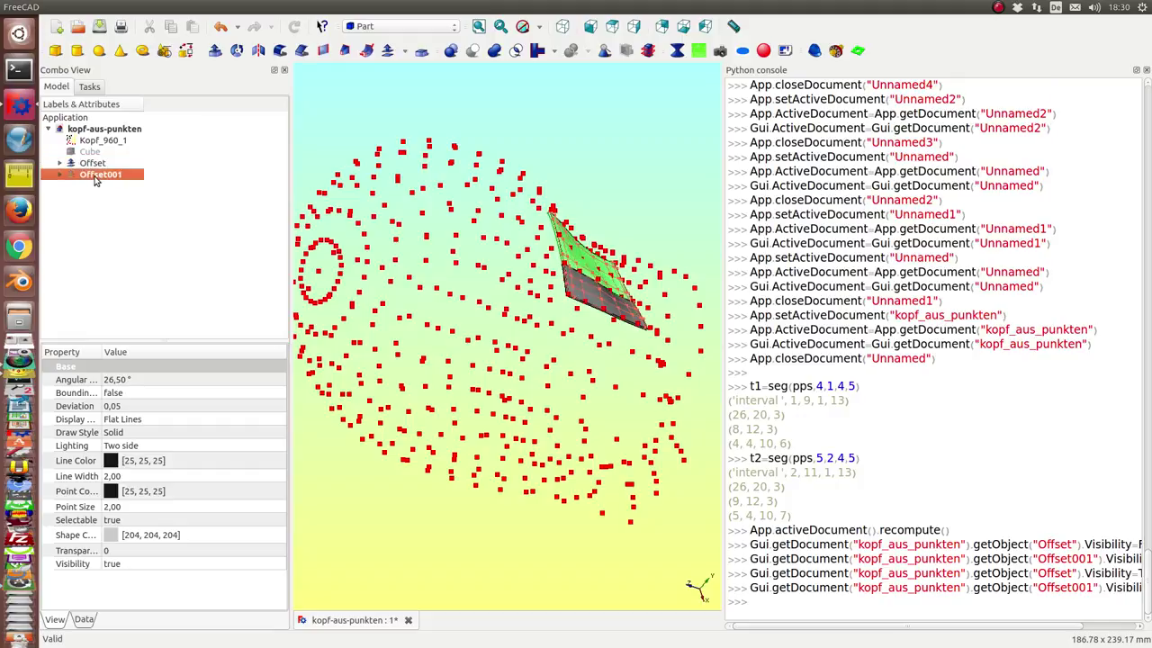
left_click(101, 160)
key("space")
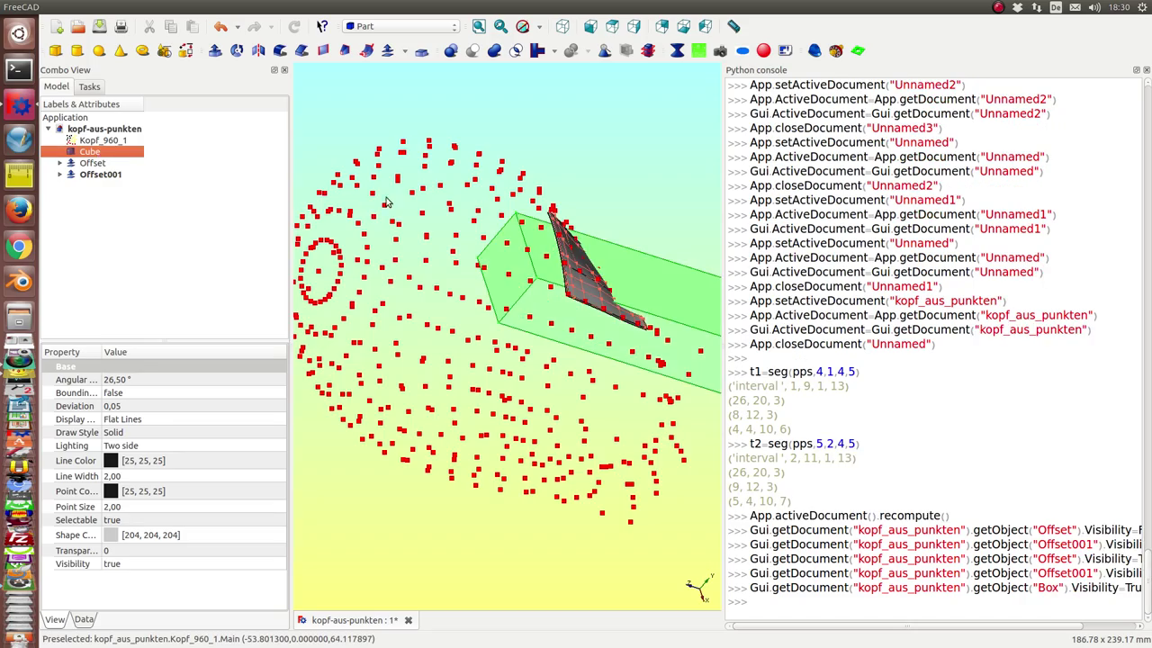
middle_click_drag(446, 300, 702, 594)
middle_click_drag(446, 300, 473, 257)
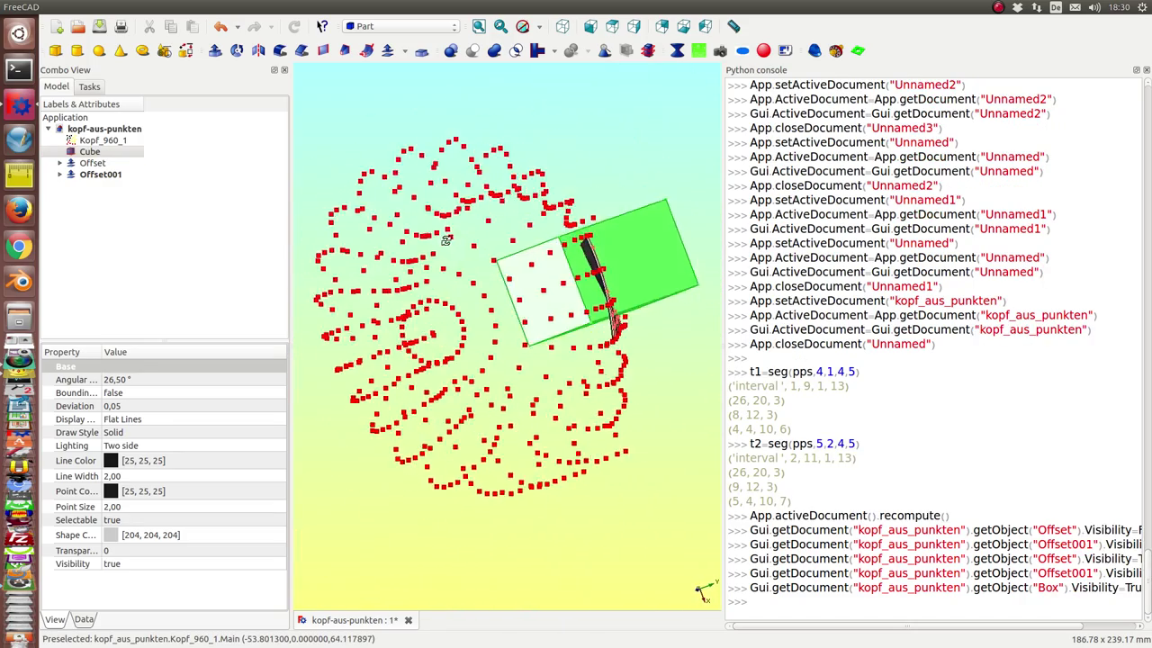
left_click(90, 152)
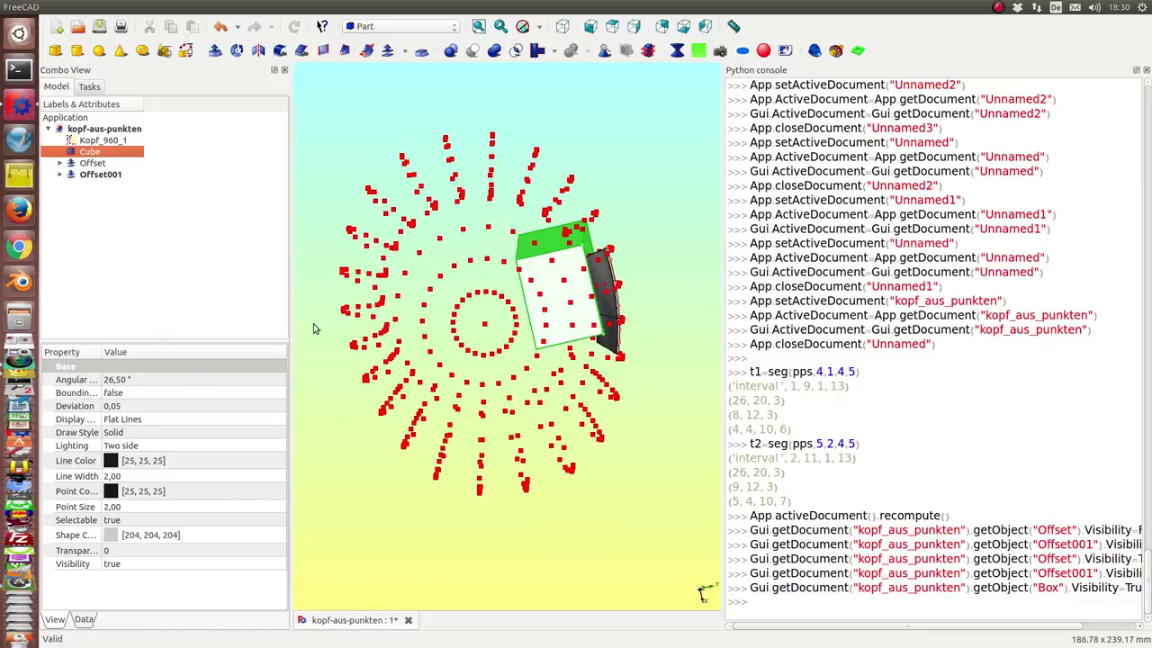
left_click(486, 332)
mouse_move(486, 332)
left_mouse_down()
mouse_move(506, 221)
mouse_move(436, 296)
left_mouse_up()
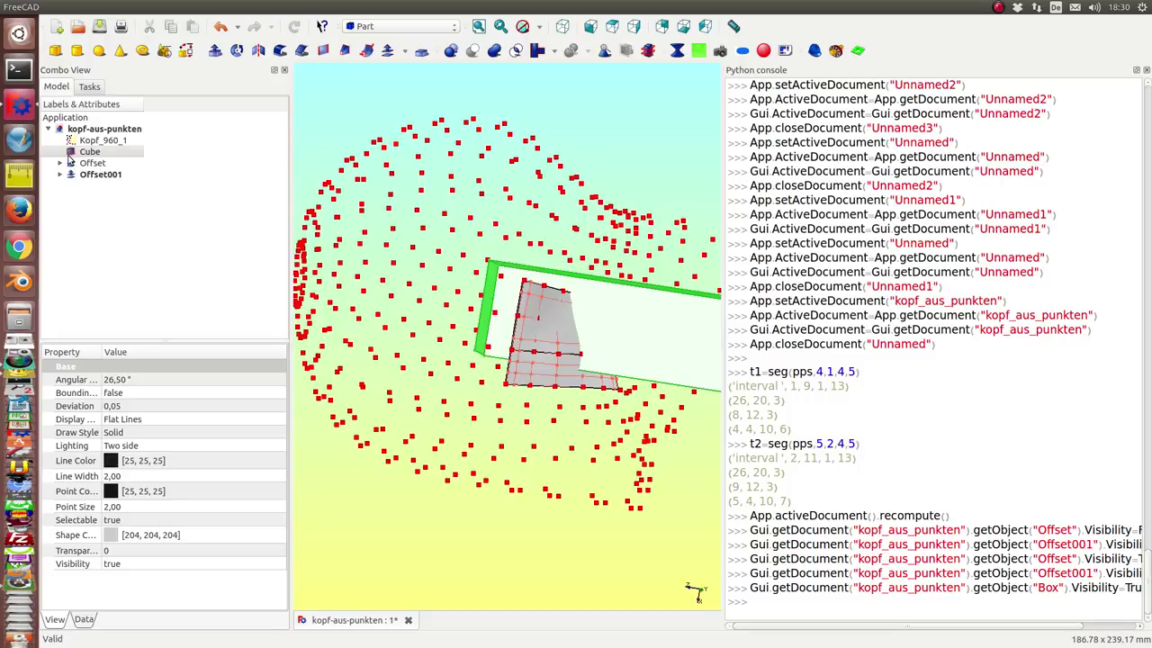
Set the Cube's Width to 29 mm and Length to 39 mm, then bring up its Placement editor.
left_click(85, 620)
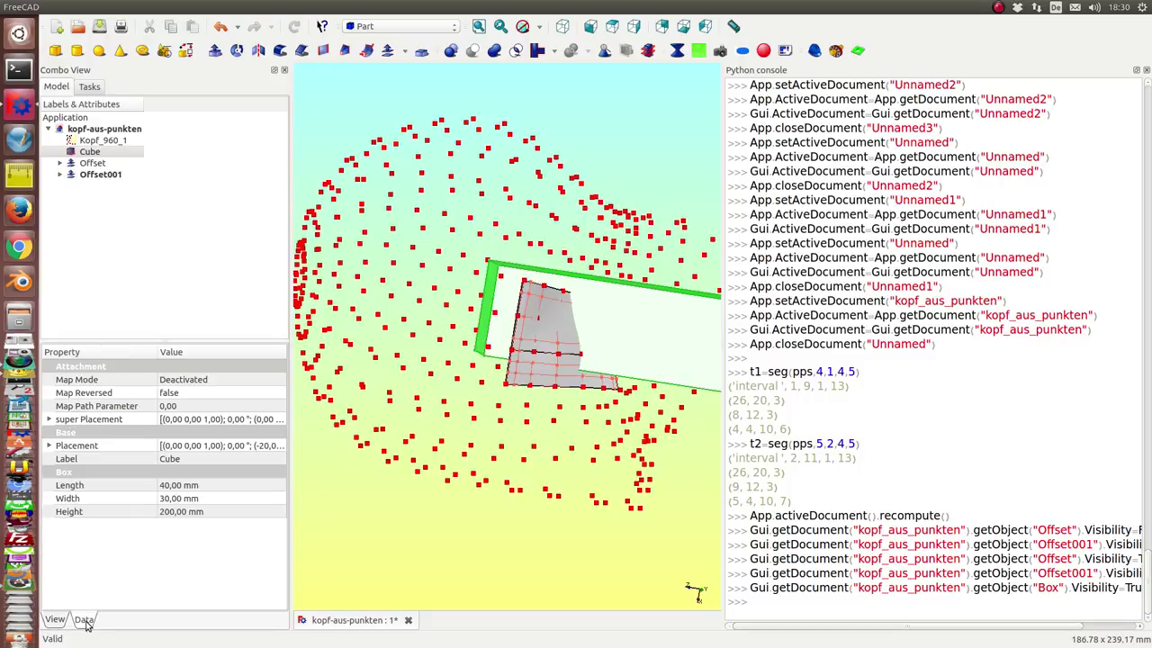
left_click(219, 498)
scroll(219, 497, "down", 1)
scroll(218, 497, "down", 1)
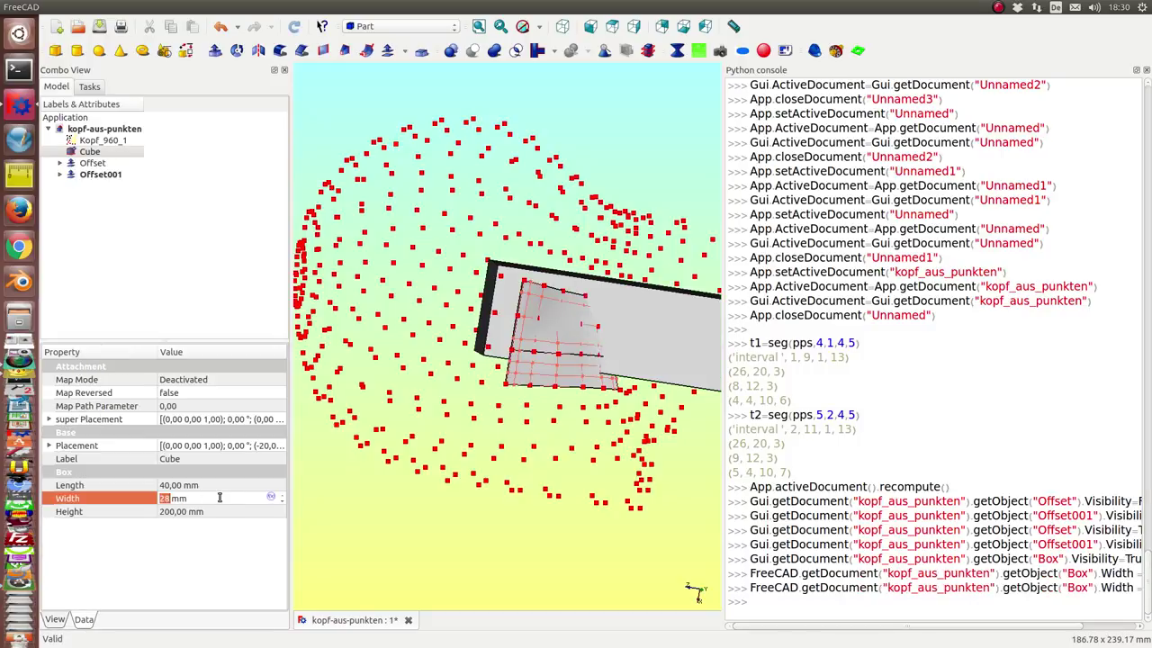
scroll(219, 498, "down", 1)
left_click(217, 486)
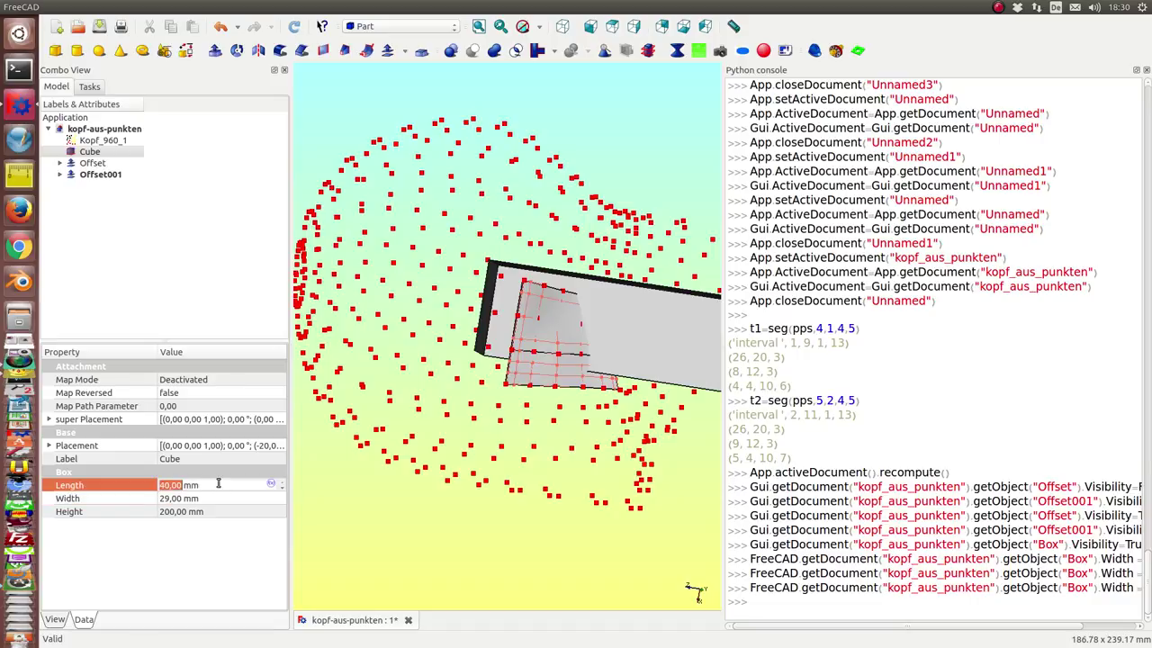
scroll(218, 484, "down", 2)
scroll(218, 483, "down", 3)
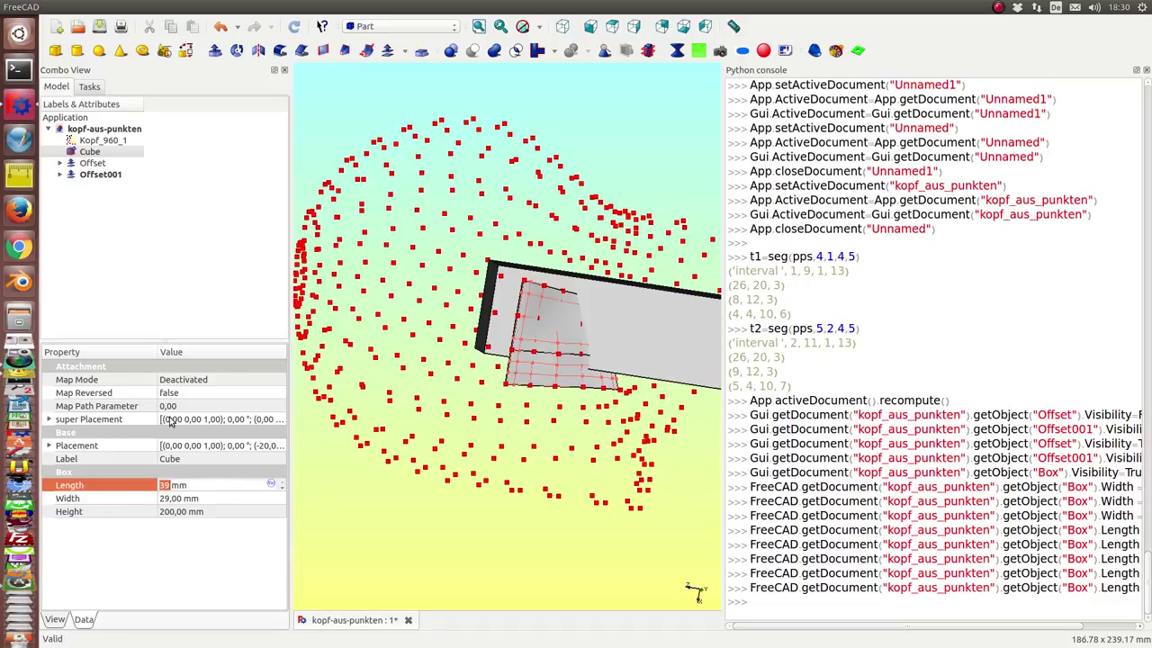
left_click(55, 449)
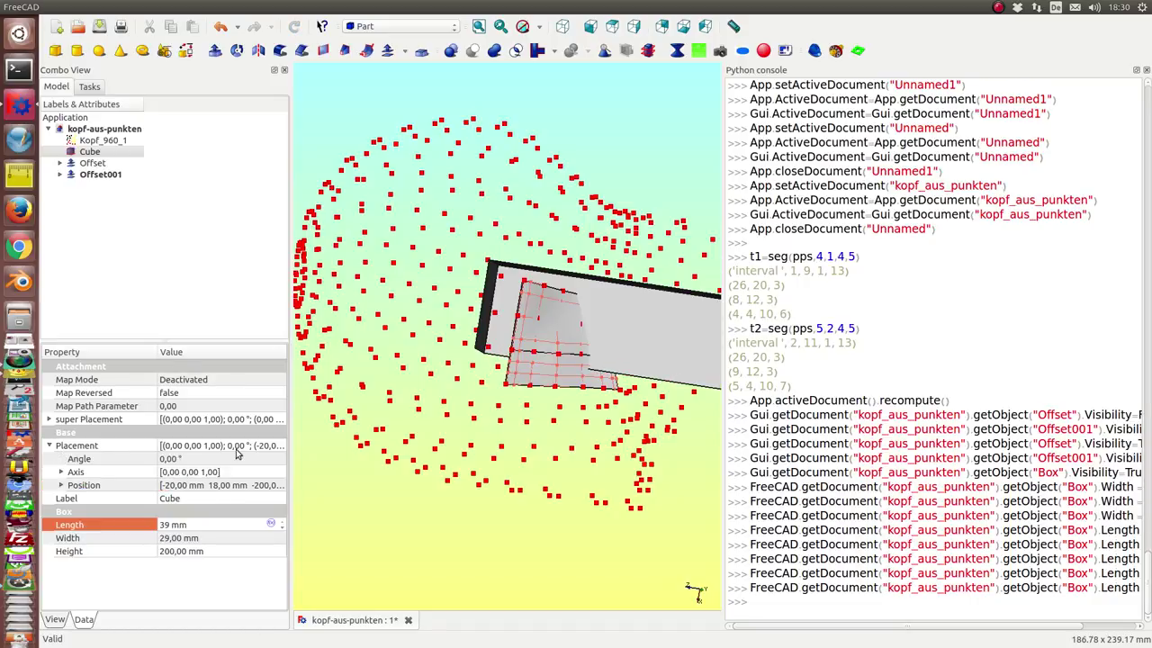
left_click(268, 450)
Move the Cube to Translation X -16 mm and apply the placement.
left_click(280, 446)
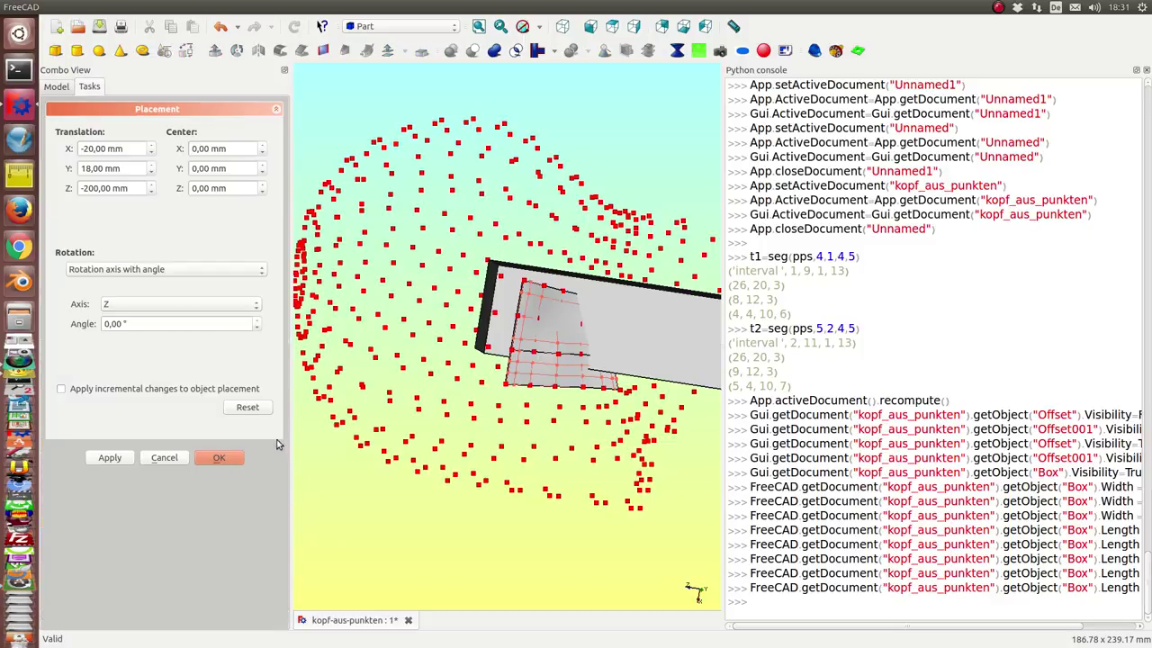
scroll(134, 150, "up", 1)
scroll(134, 150, "up", 2)
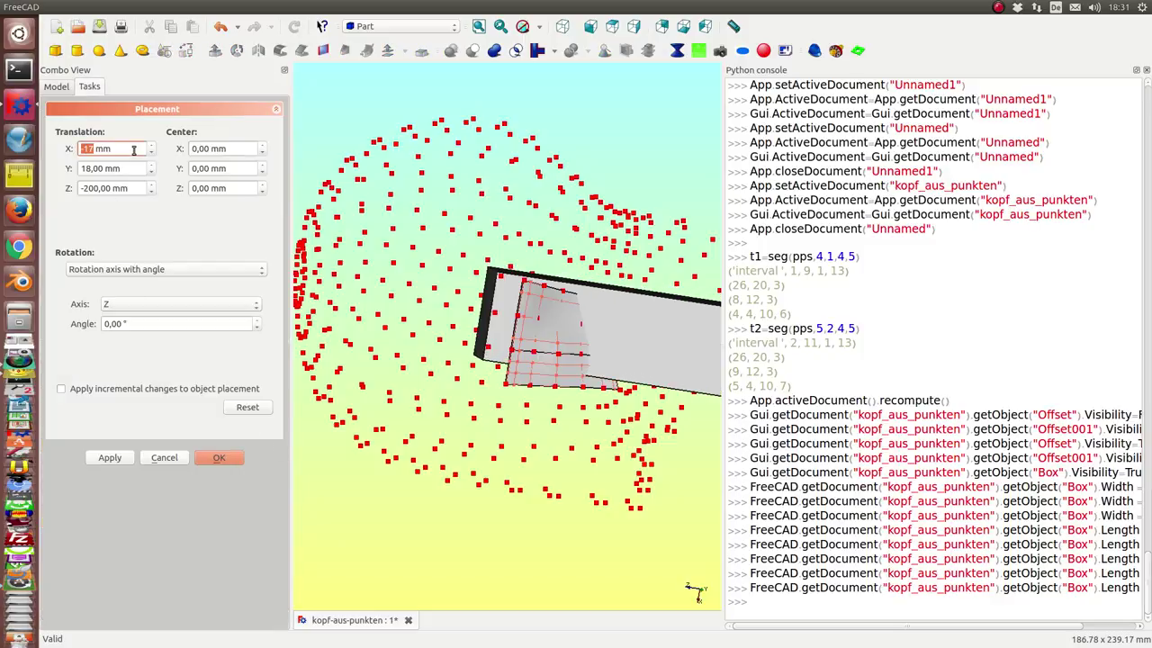
scroll(133, 150, "up", 2)
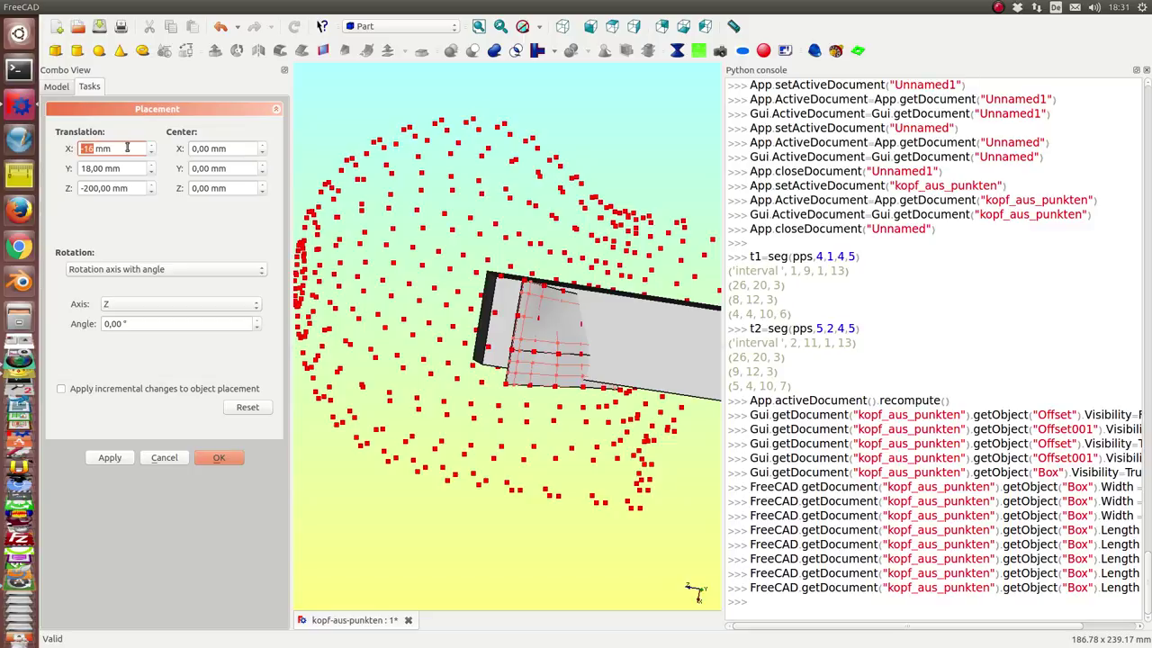
left_click(107, 460)
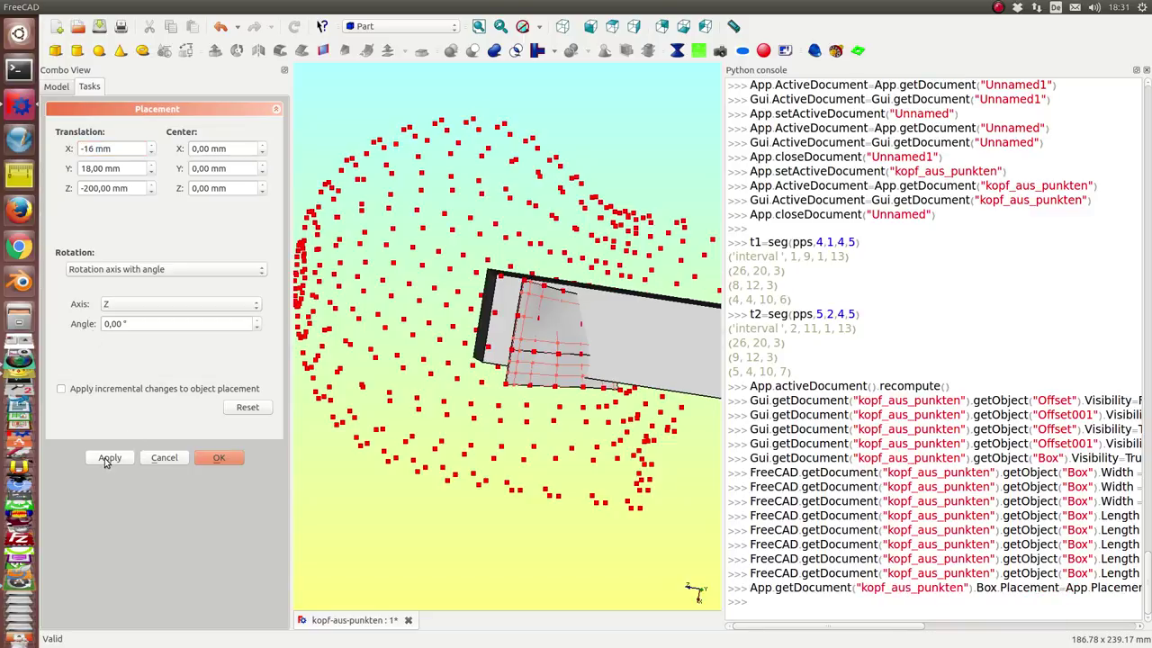
left_click(216, 458)
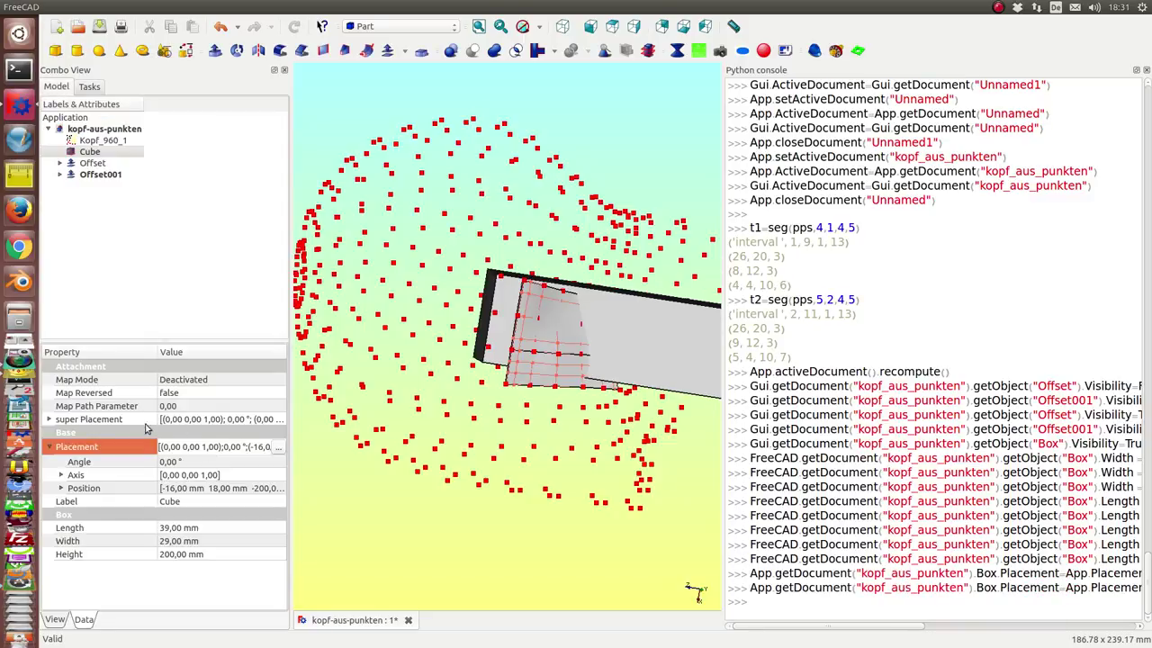
Shorten the Cube's Length to 26 mm.
left_click(241, 527)
scroll(240, 526, "down", 2)
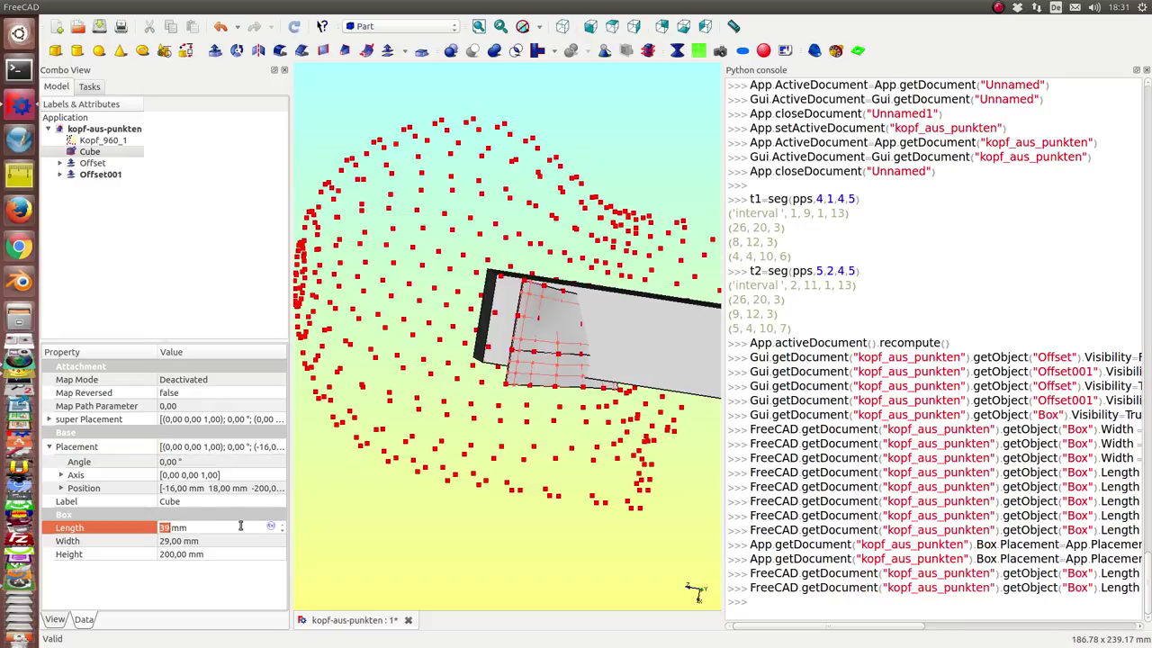
scroll(238, 526, "down", 2)
scroll(236, 525, "down", 3)
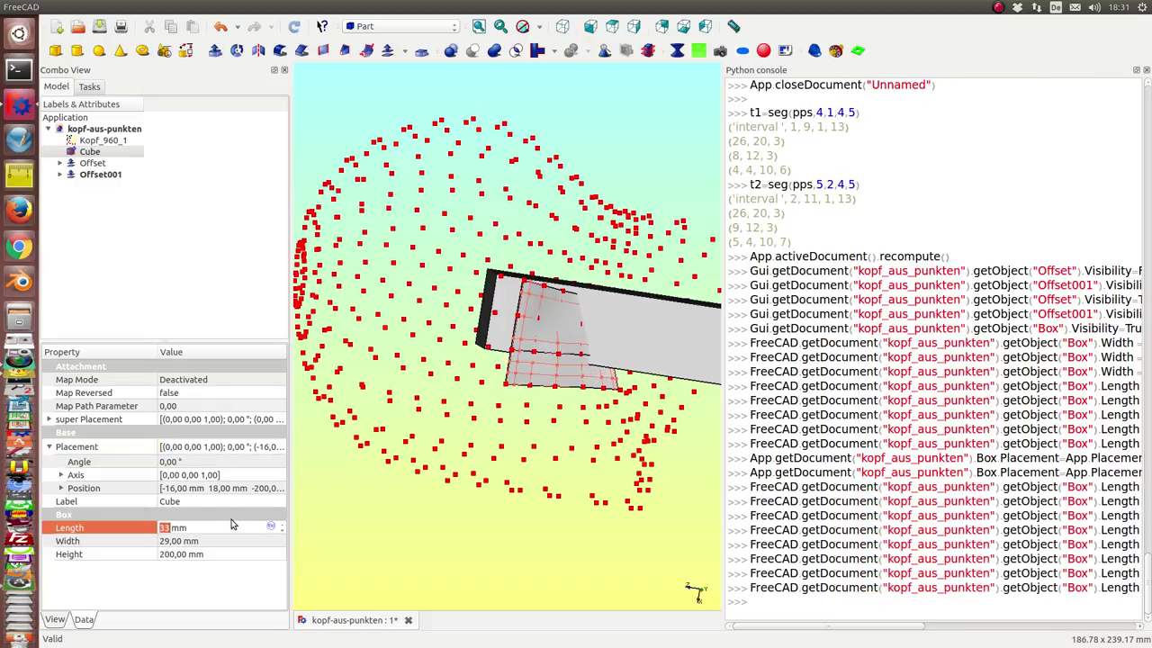
scroll(231, 531, "down", 4)
scroll(230, 531, "down", 3)
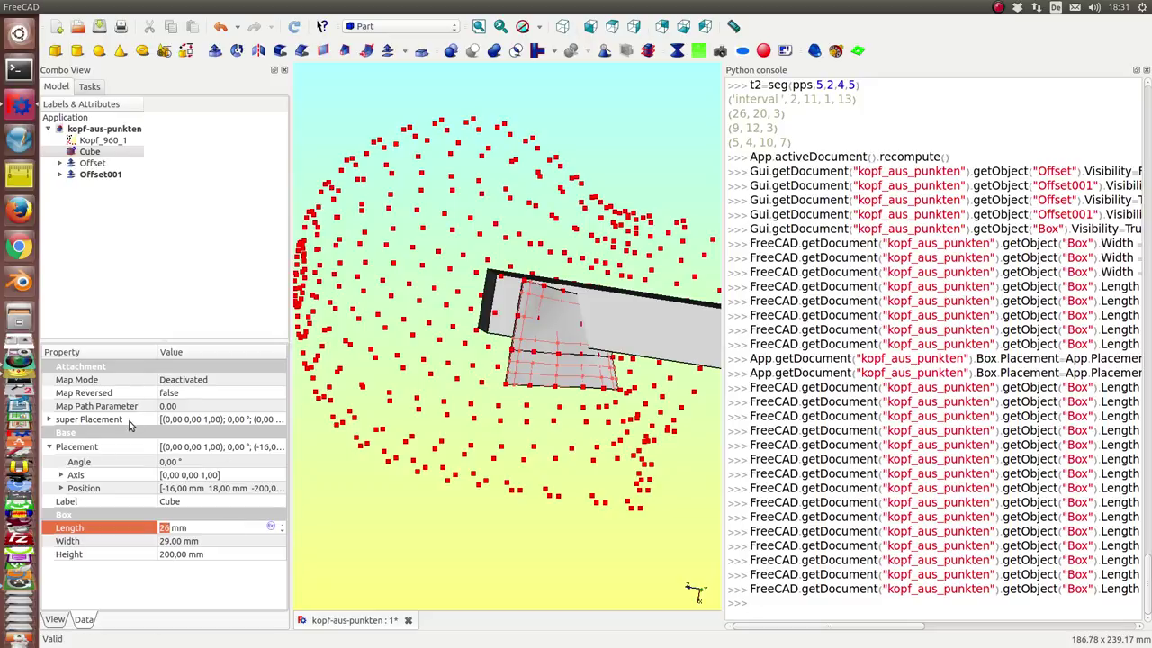
Reposition the Cube to Translation X -5 mm and confirm the placement with OK.
left_click(223, 453)
left_click(280, 448)
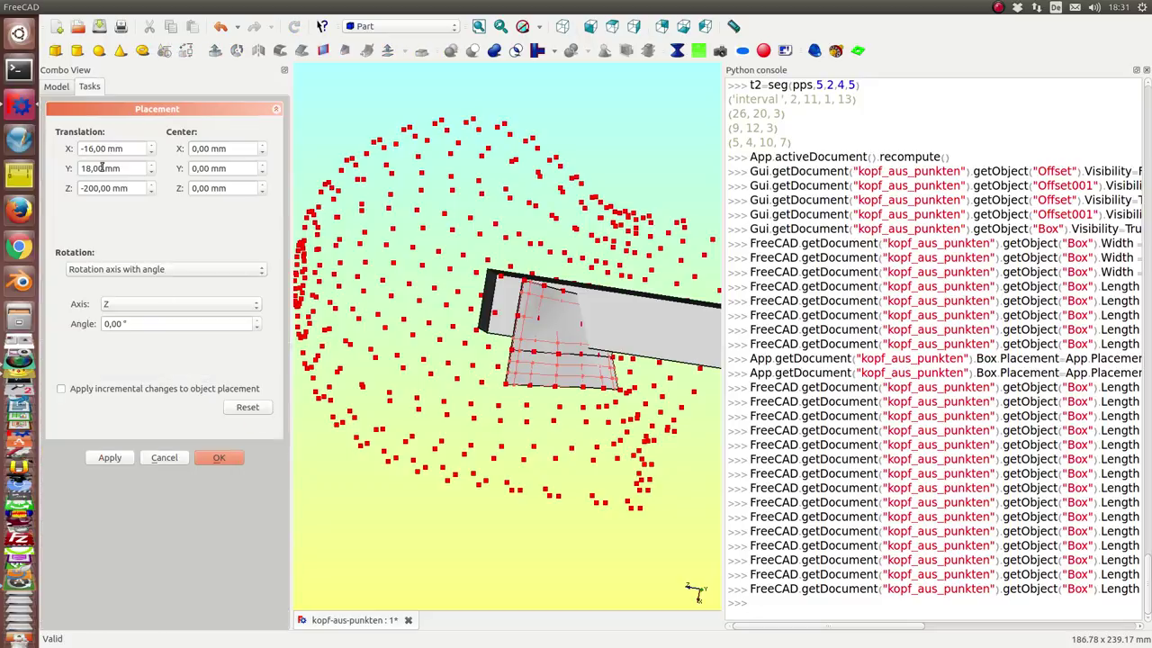
scroll(133, 147, "up", 2)
scroll(132, 148, "up", 3)
scroll(133, 148, "up", 2)
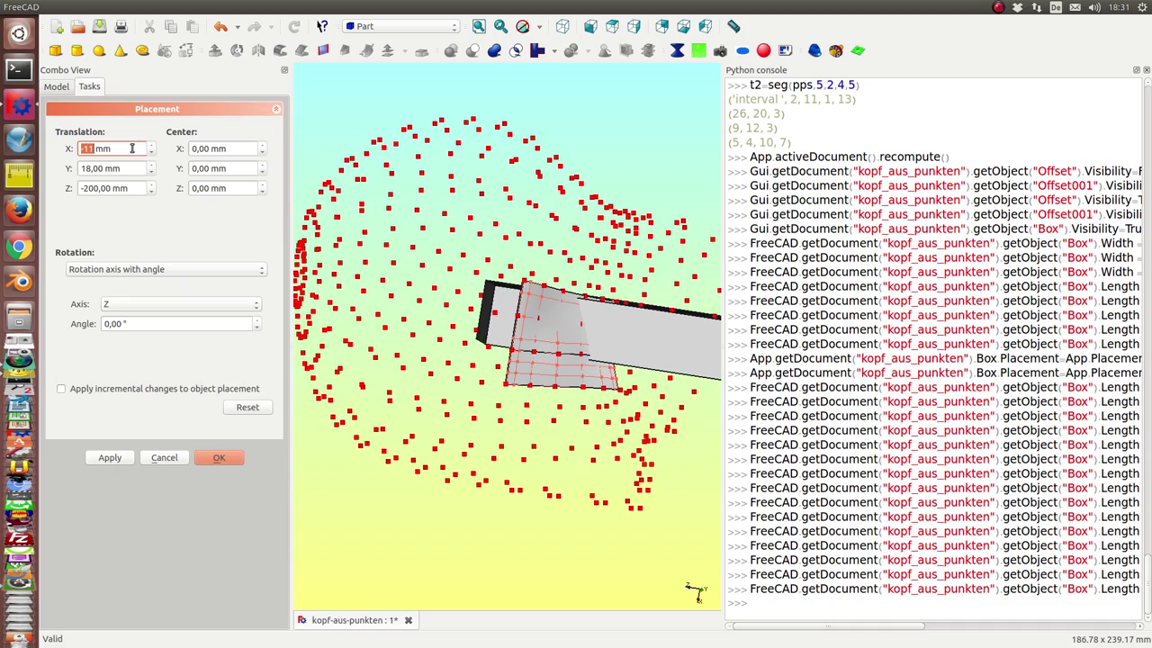
scroll(132, 147, "up", 2)
scroll(133, 147, "up", 2)
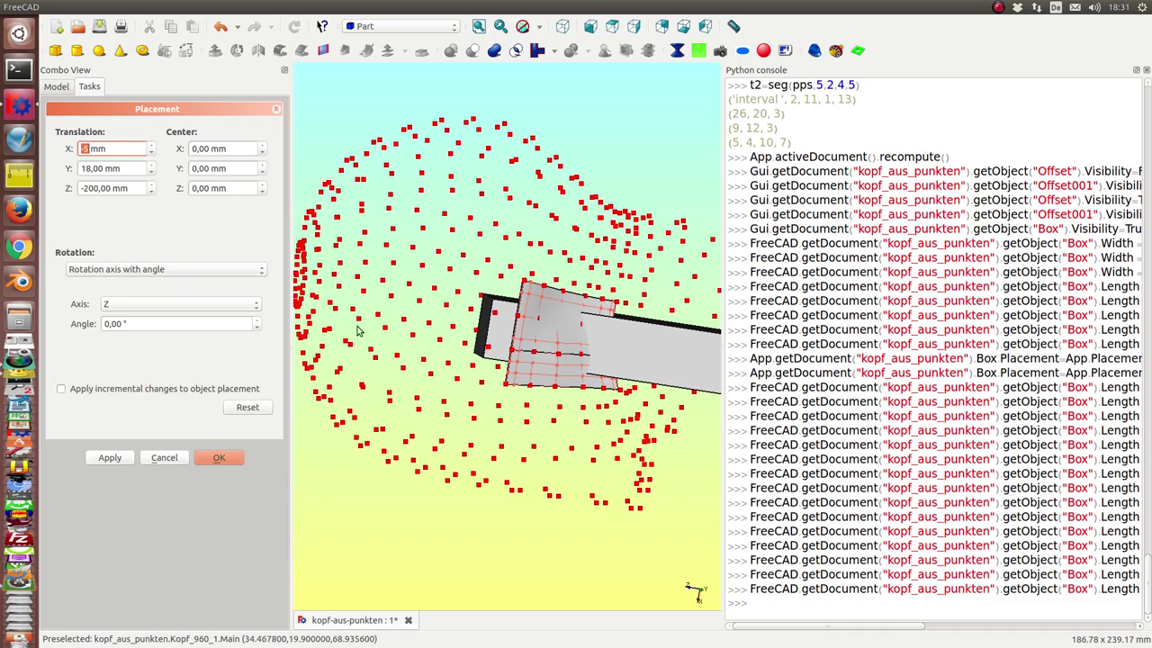
mouse_move(559, 351)
middle_mouse_down()
mouse_move(501, 490)
mouse_move(500, 290)
middle_mouse_up()
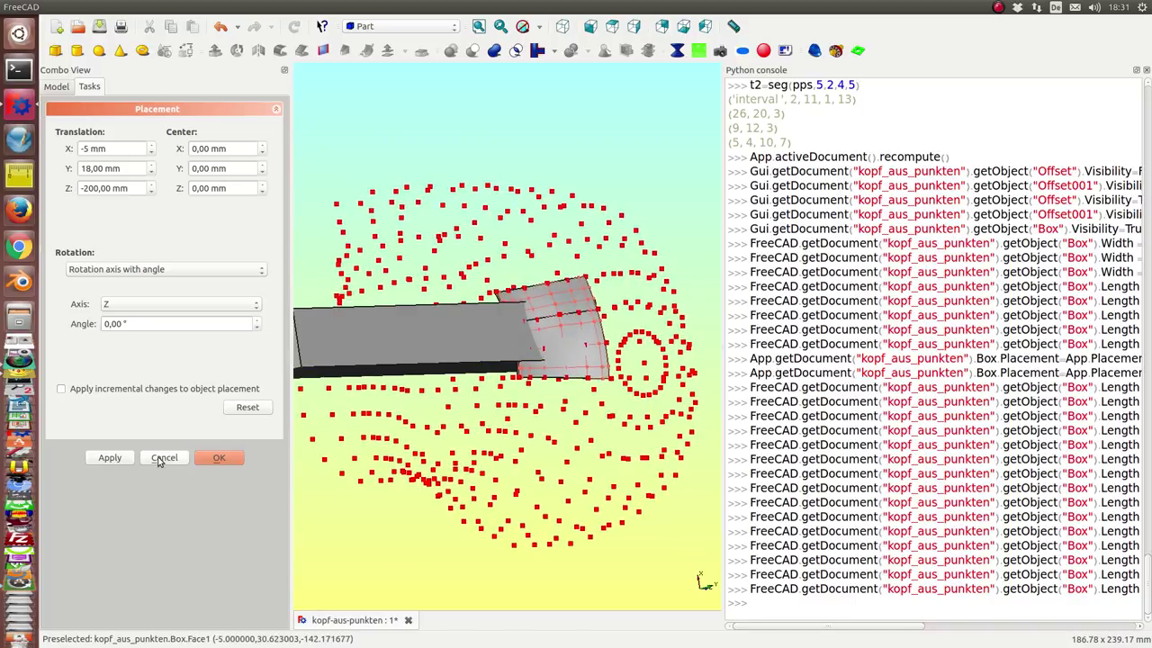
left_click(109, 458)
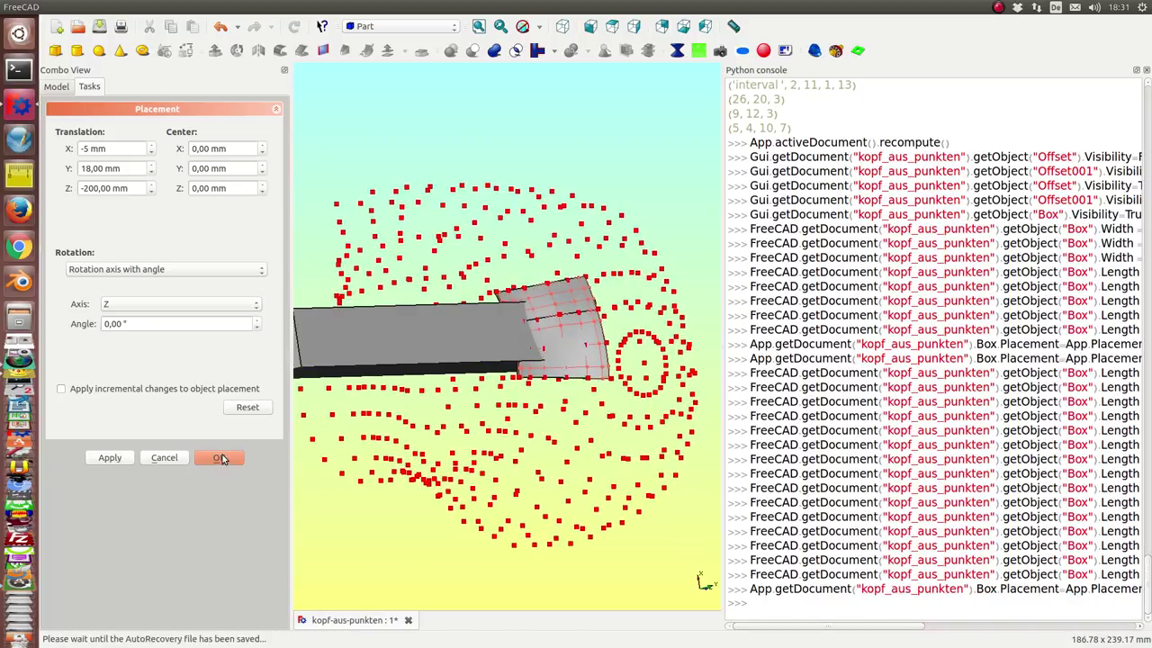
left_click(219, 457)
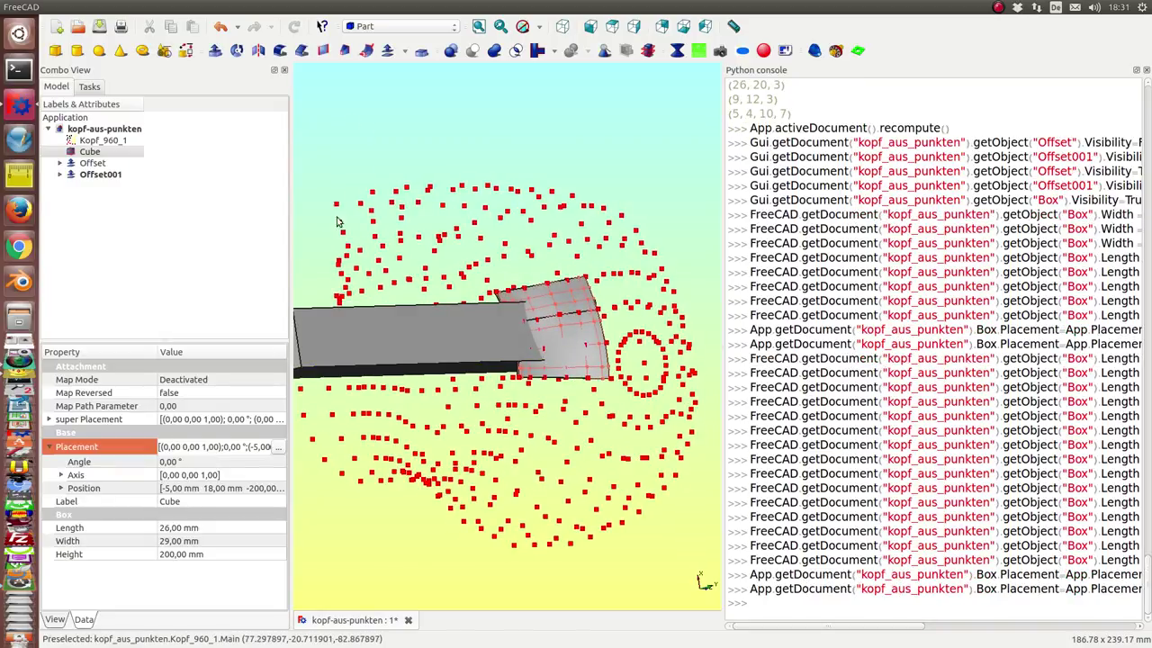
Fuse the Offset and Offset001 surfaces into a Fusion object with Part Union.
middle_click_drag(369, 217, 501, 288)
scroll(502, 288, "up", 3)
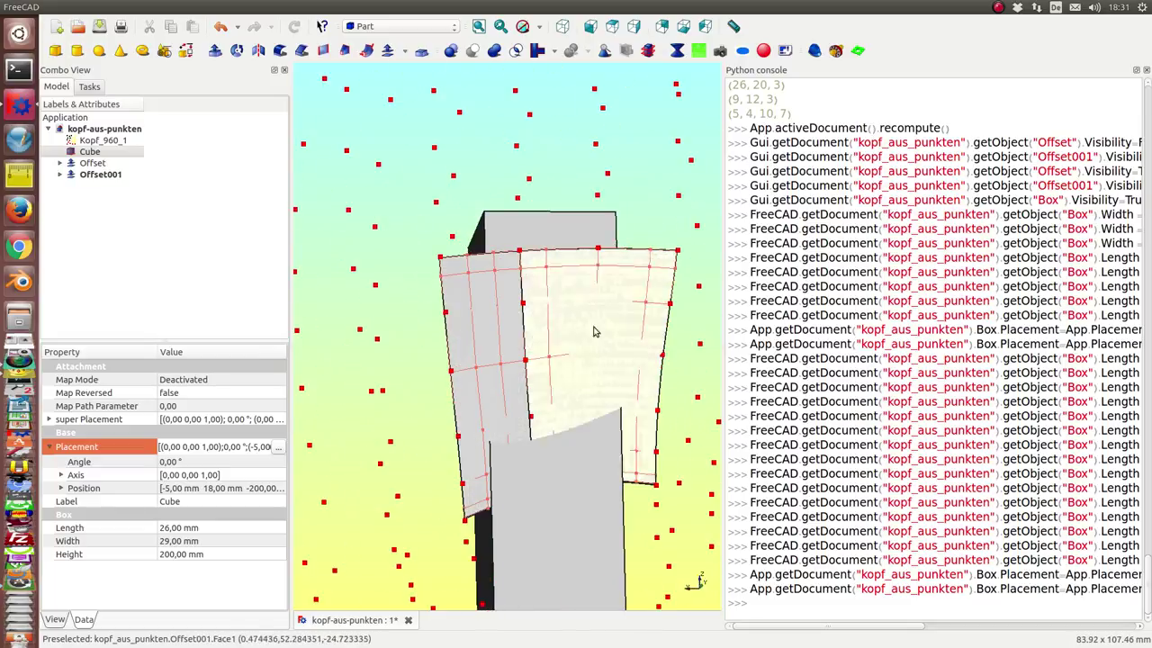
left_click(83, 165)
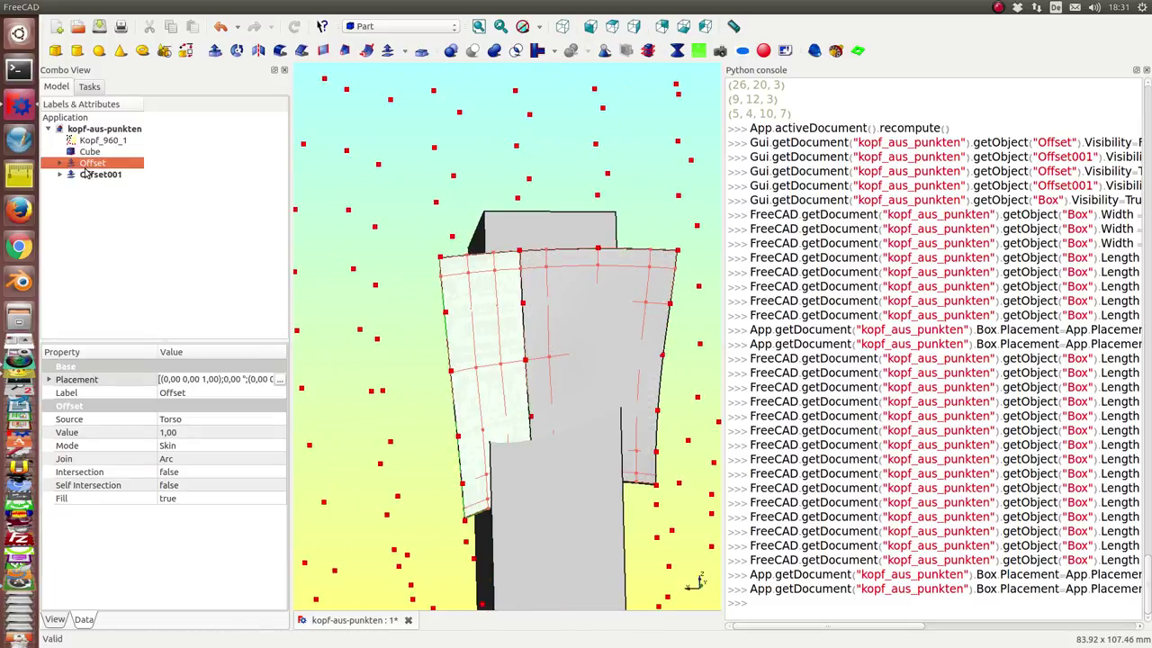
left_click(90, 175, "ctrl")
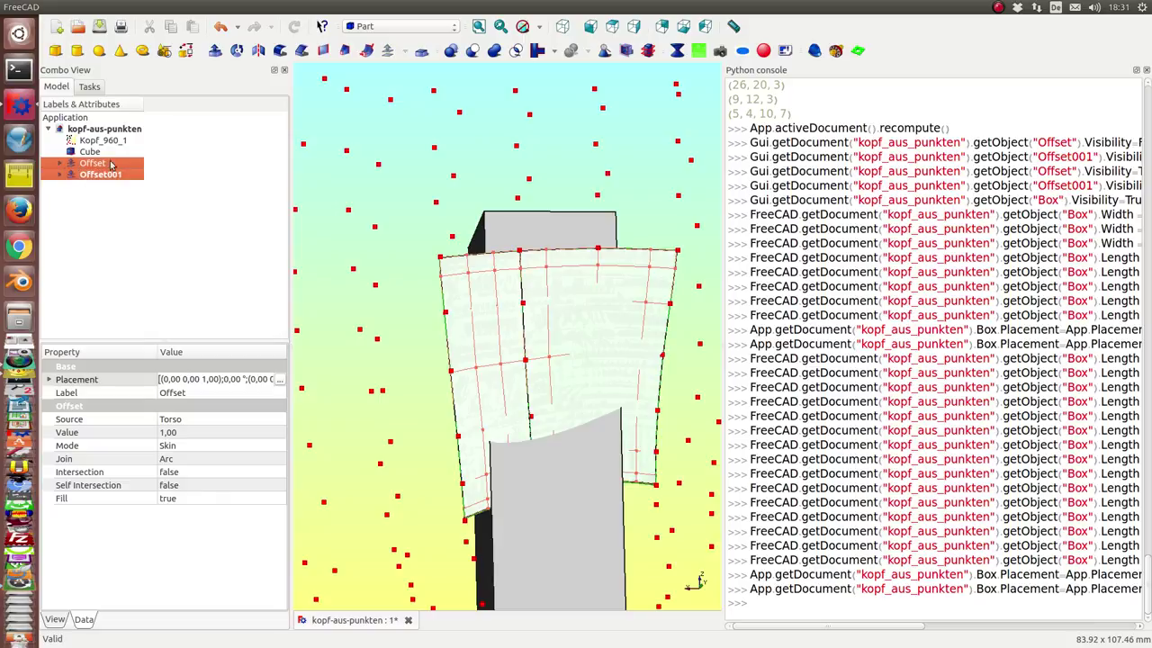
left_click(494, 51)
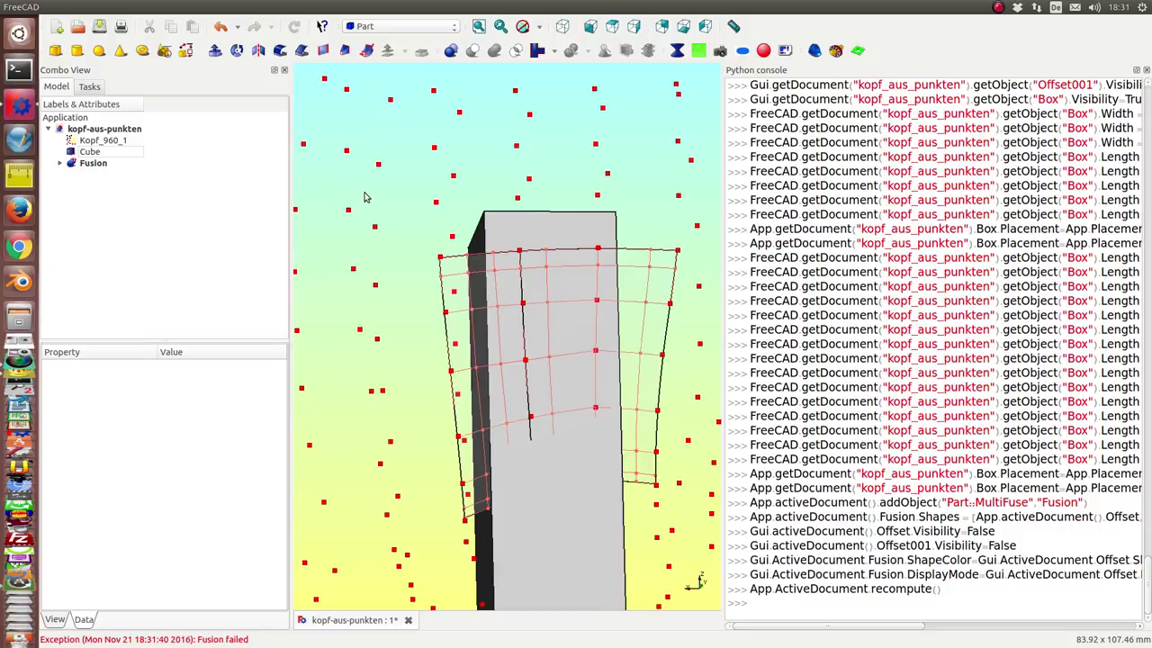
scroll(365, 196, "up", 2)
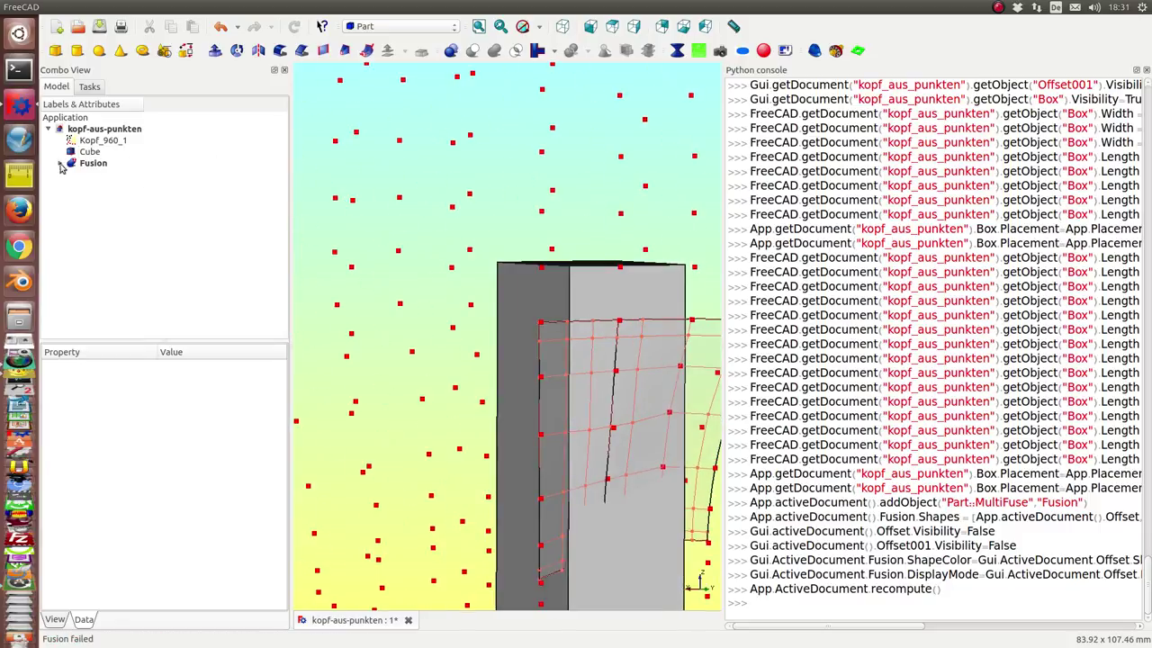
middle_click_drag(340, 194, 371, 237)
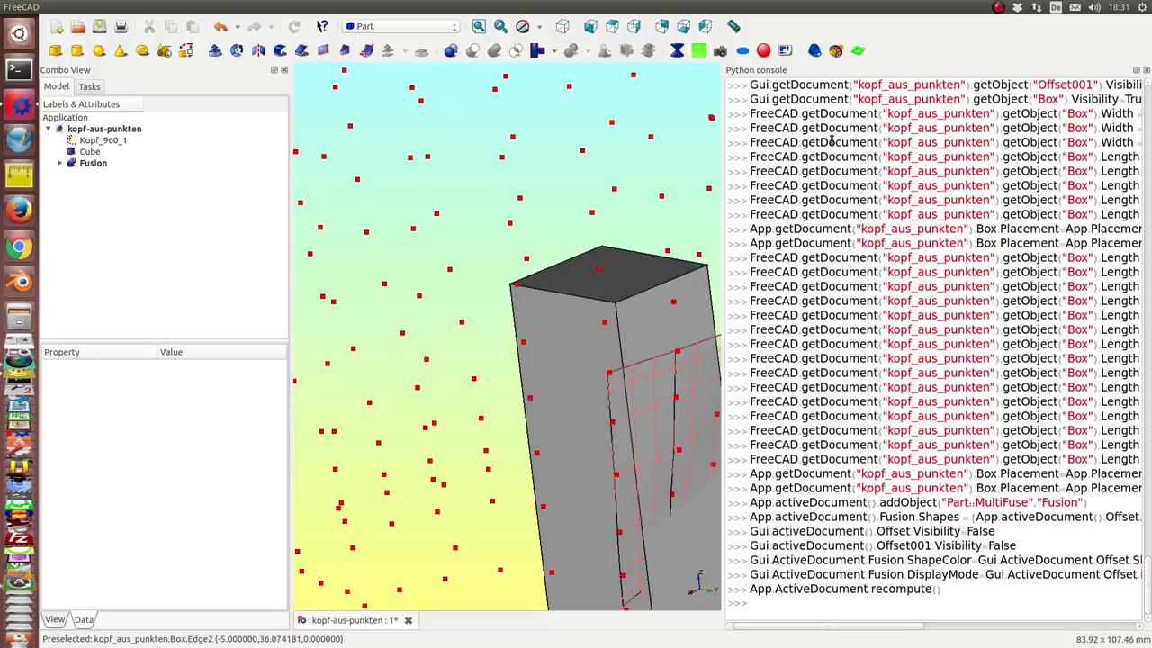
right_click(839, 76)
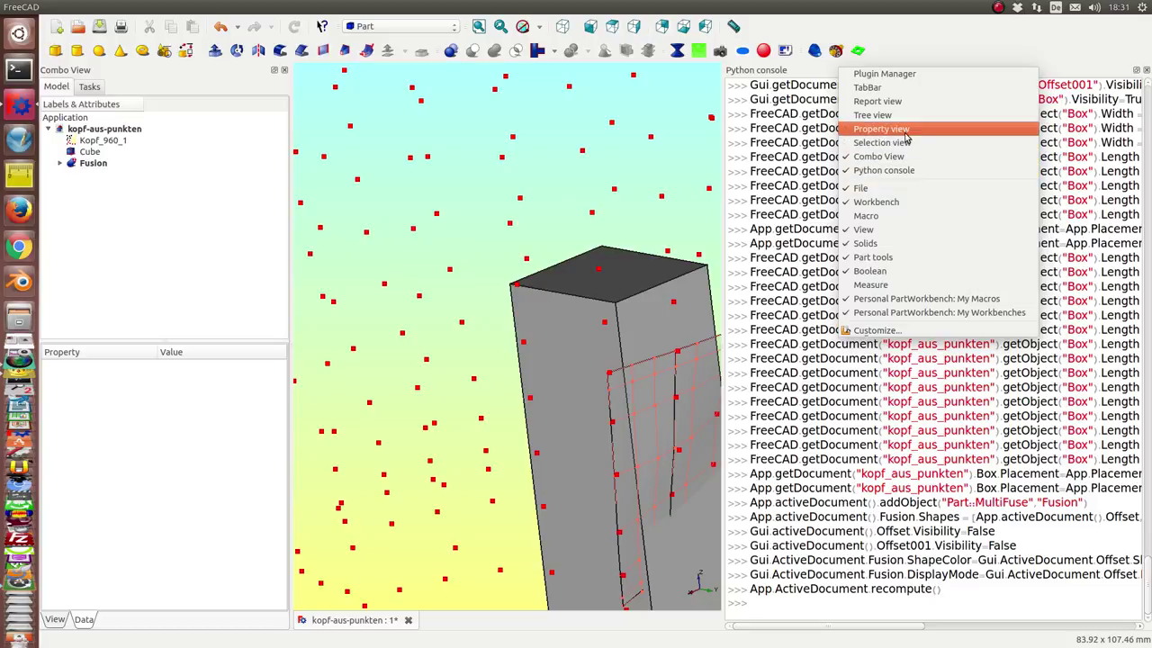
Show the Report view, dock it beside the Python console, and fit the whole model.
left_click(891, 101)
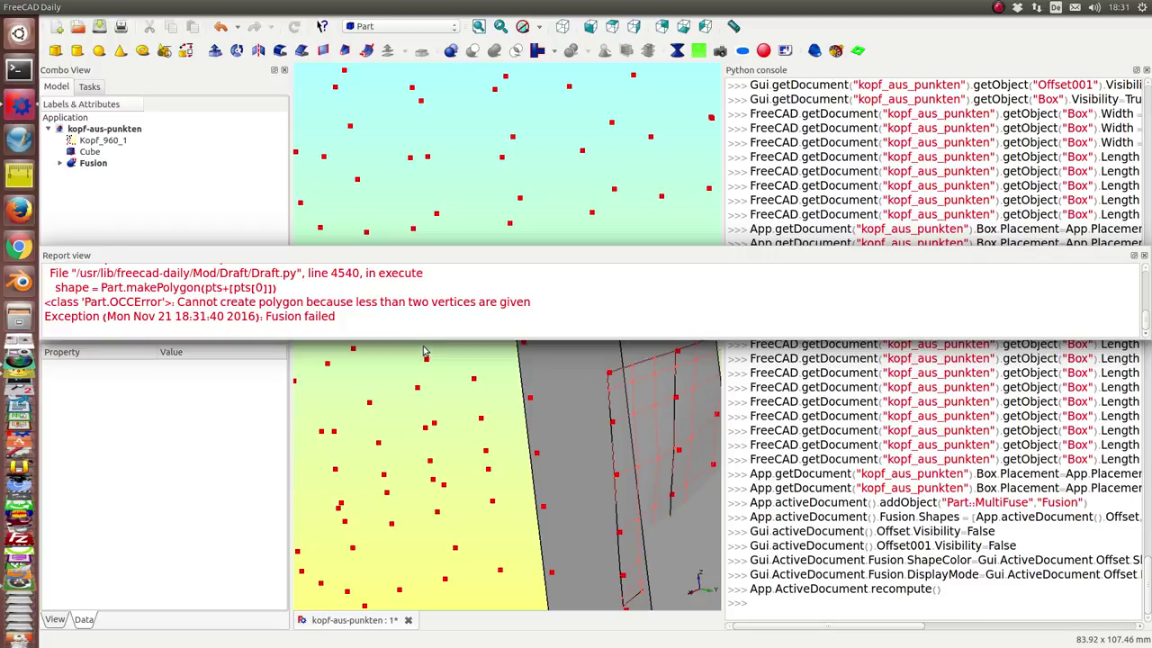
left_click_drag(423, 340, 437, 509)
left_click_drag(441, 262, 900, 180)
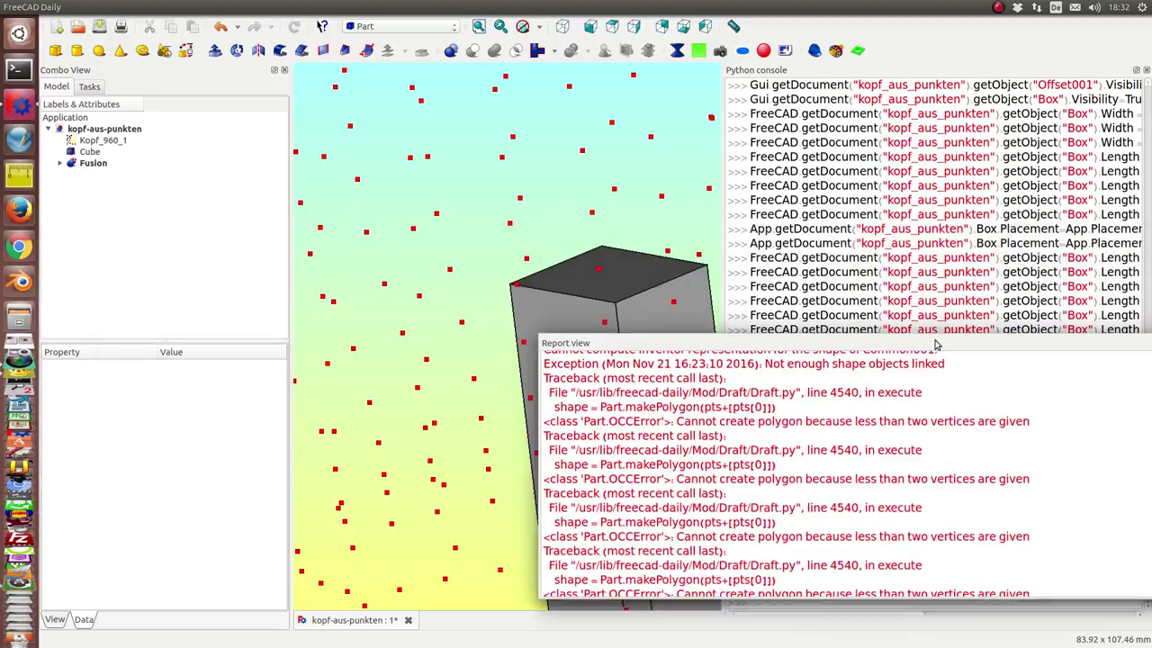
key("v")
key("f")
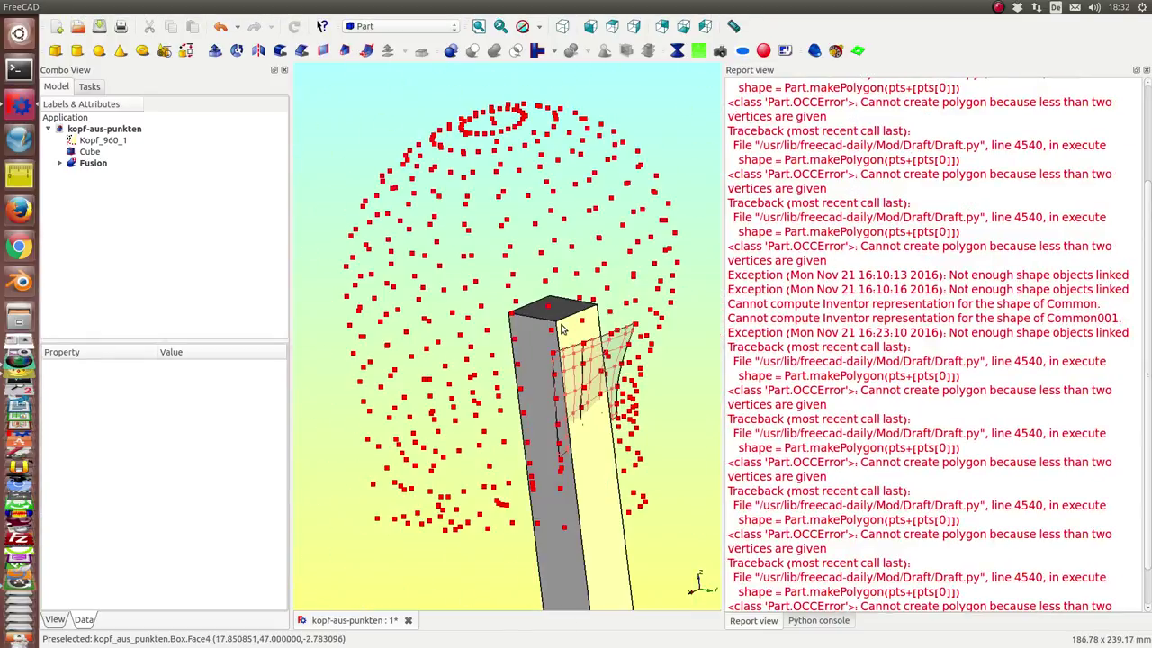
Expand the Fusion and inspect the properties of Offset and Offset001.
left_click(57, 163)
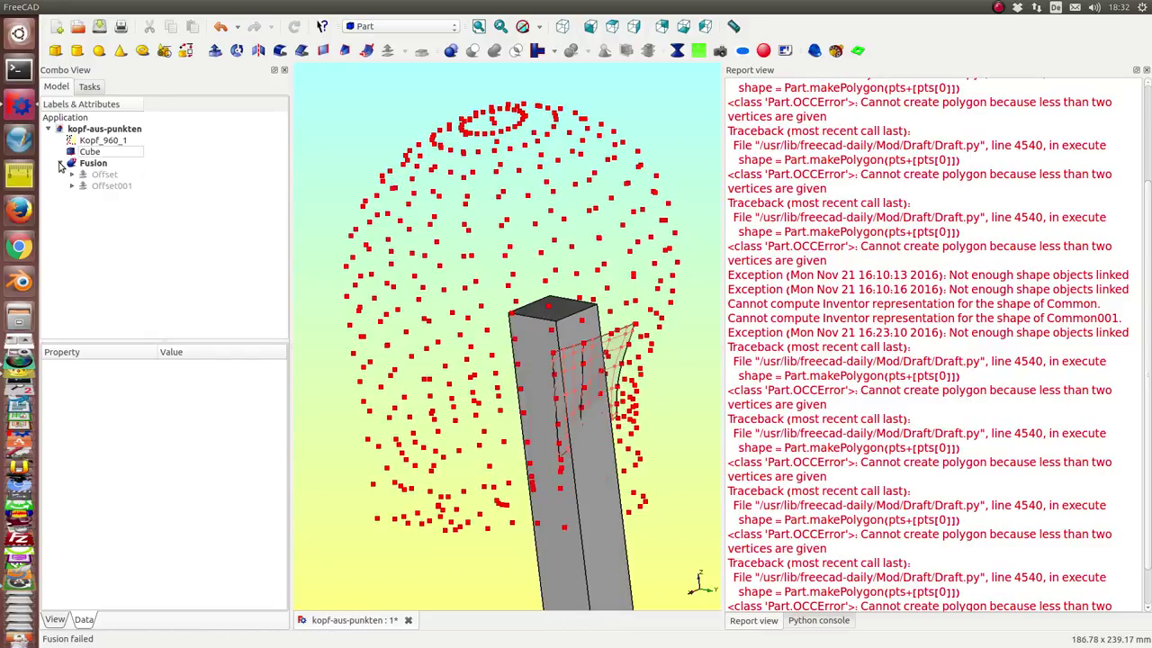
left_click(99, 175)
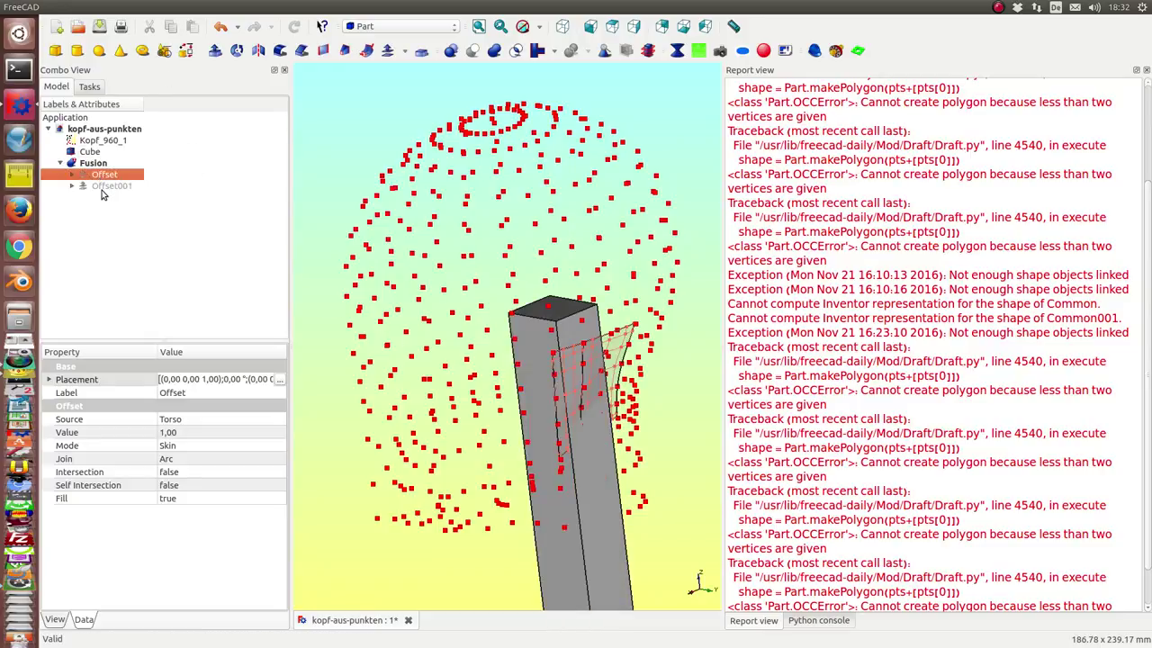
left_click(106, 187)
mouse_move(468, 247)
middle_mouse_down()
mouse_move(482, 234)
mouse_move(468, 286)
mouse_move(389, 218)
middle_mouse_up()
Run t2=seg(pps,7,3,4,5) to fit the Offset001 patch beside the first.
scroll(477, 248, "up", 5)
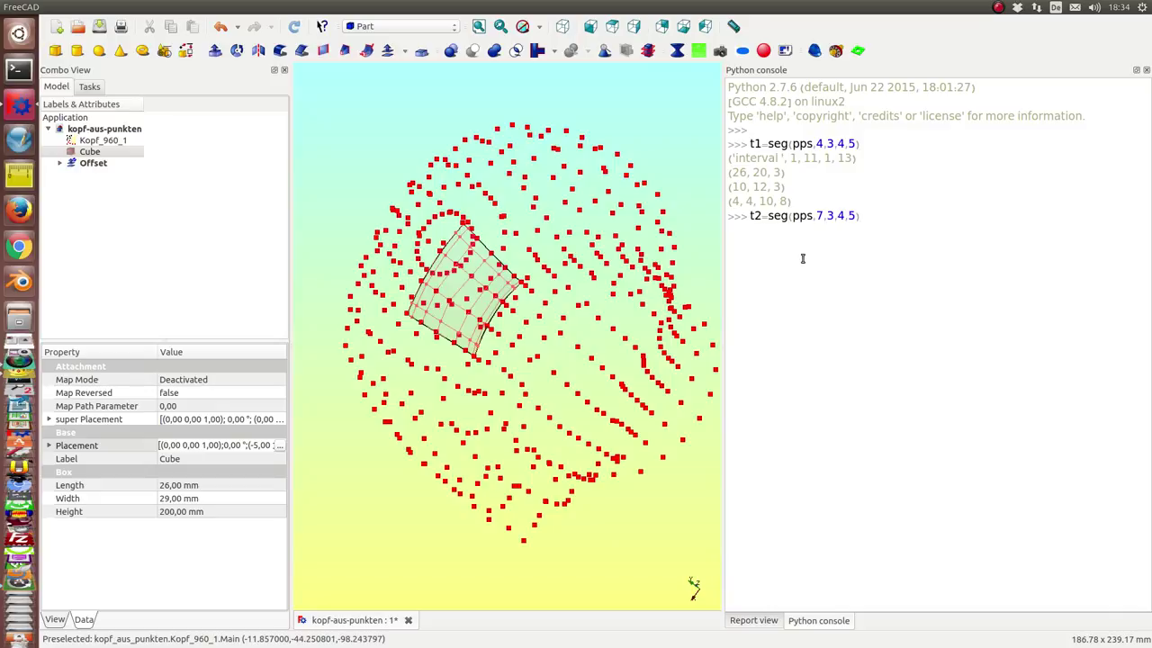
key("Return")
middle_click_drag(633, 157, 663, 264)
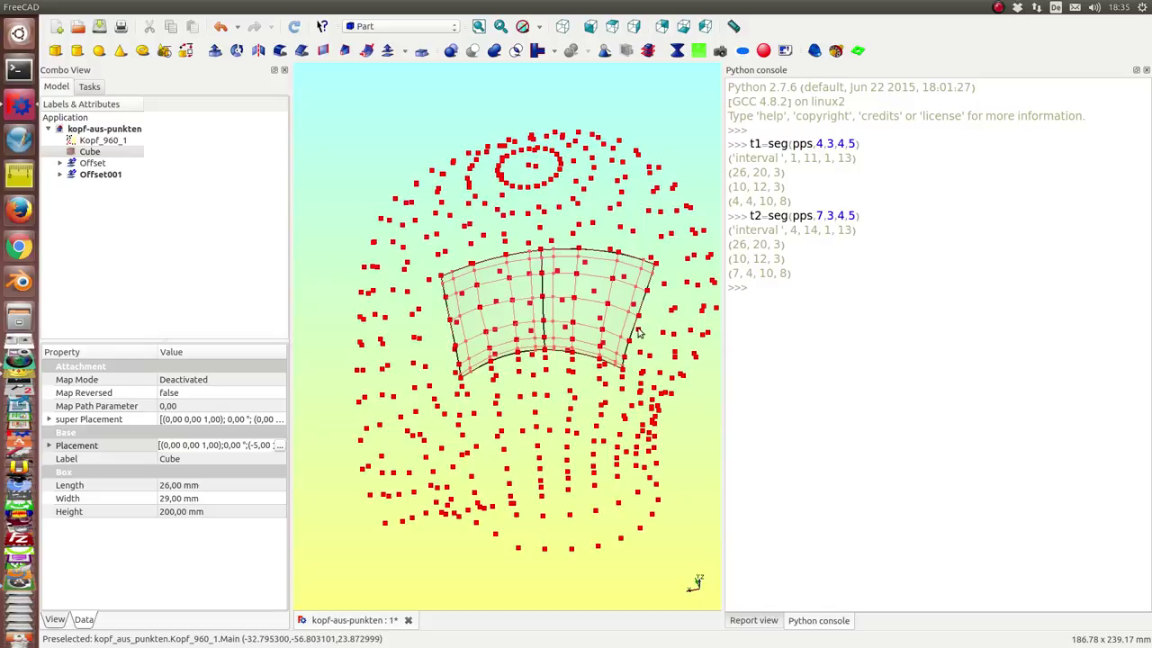
scroll(558, 437, "up", 1)
scroll(531, 393, "up", 1)
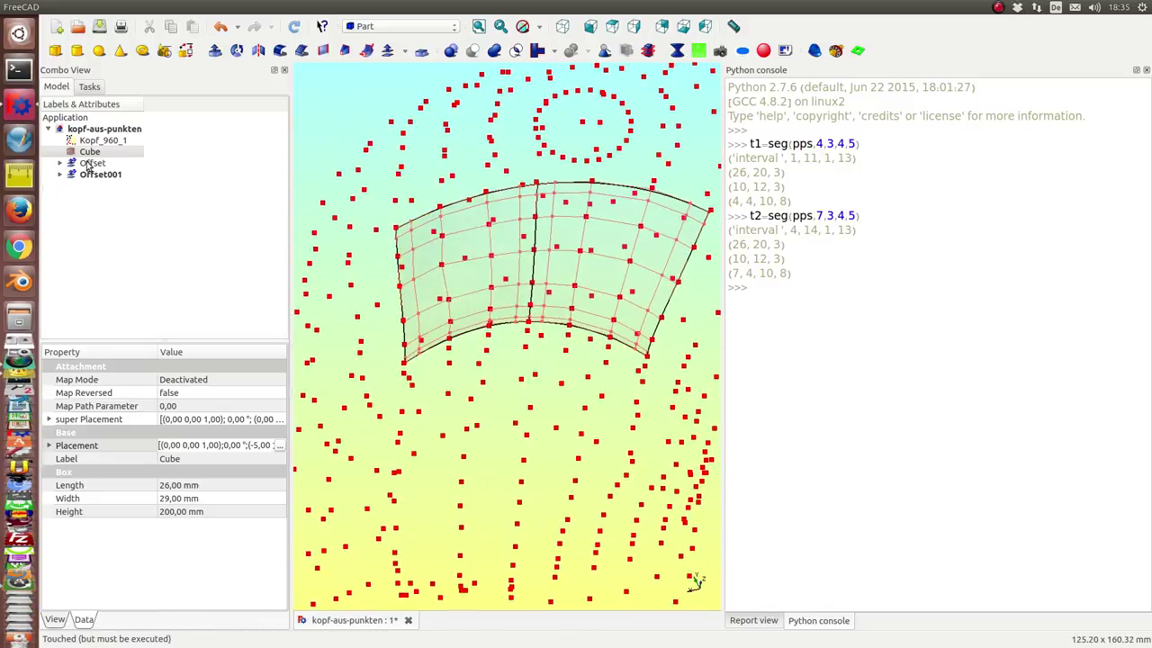
Recompute, then fuse Offset and Offset001 into a Fusion with Part Union.
left_click(293, 27)
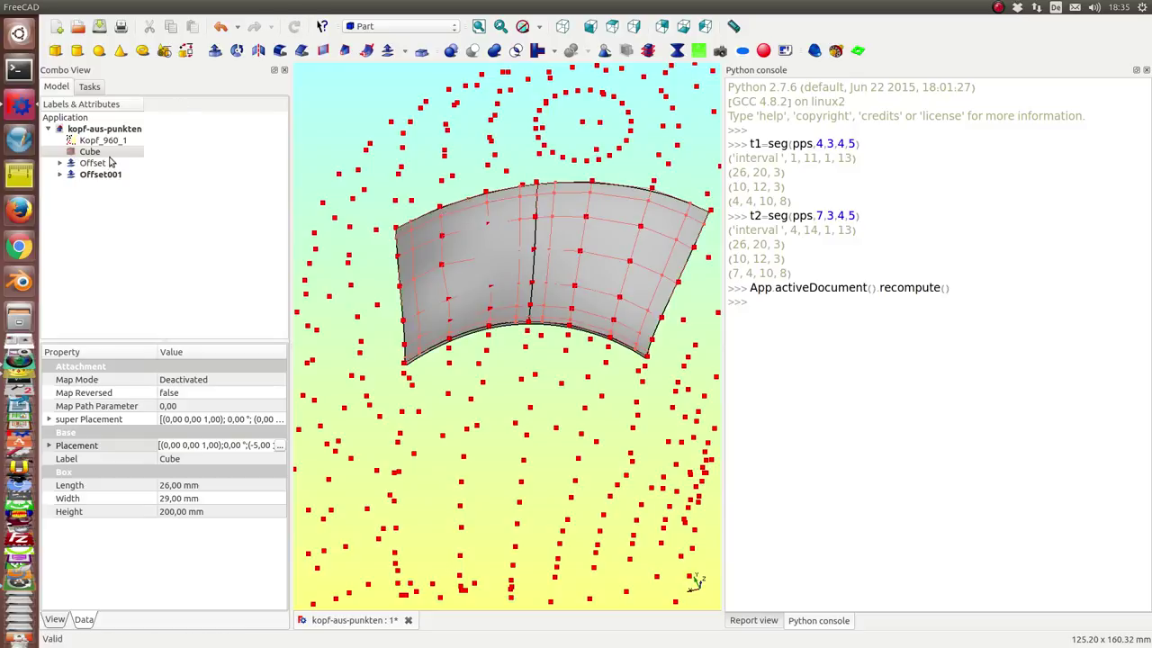
left_click(100, 166)
left_click(100, 174, "ctrl")
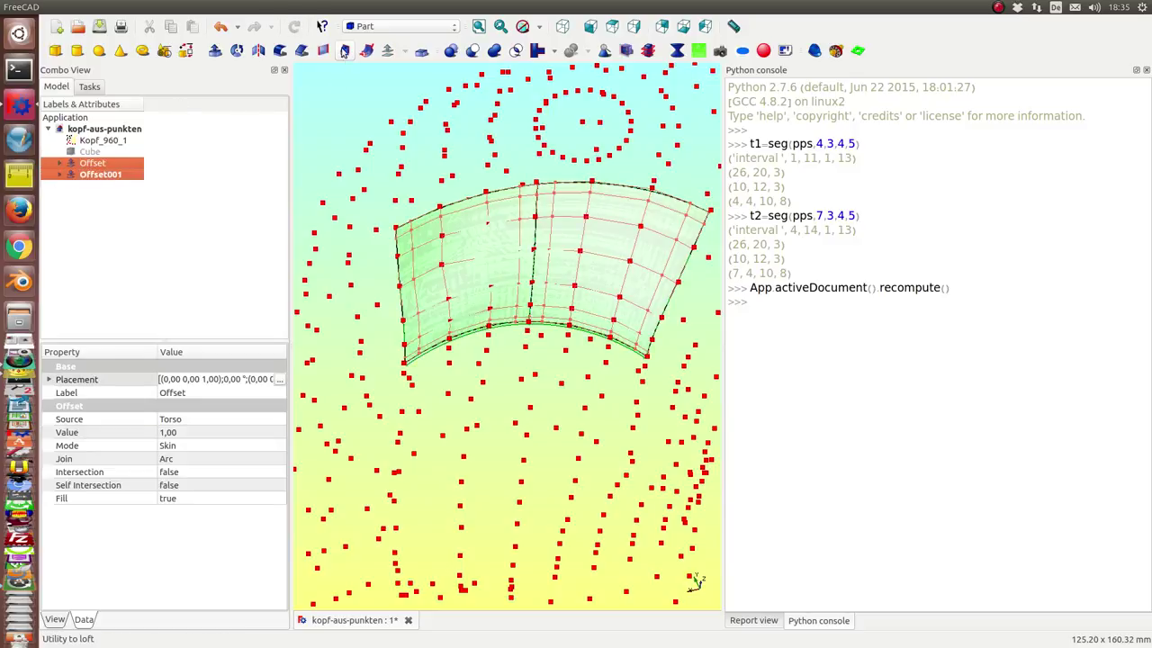
left_click(494, 52)
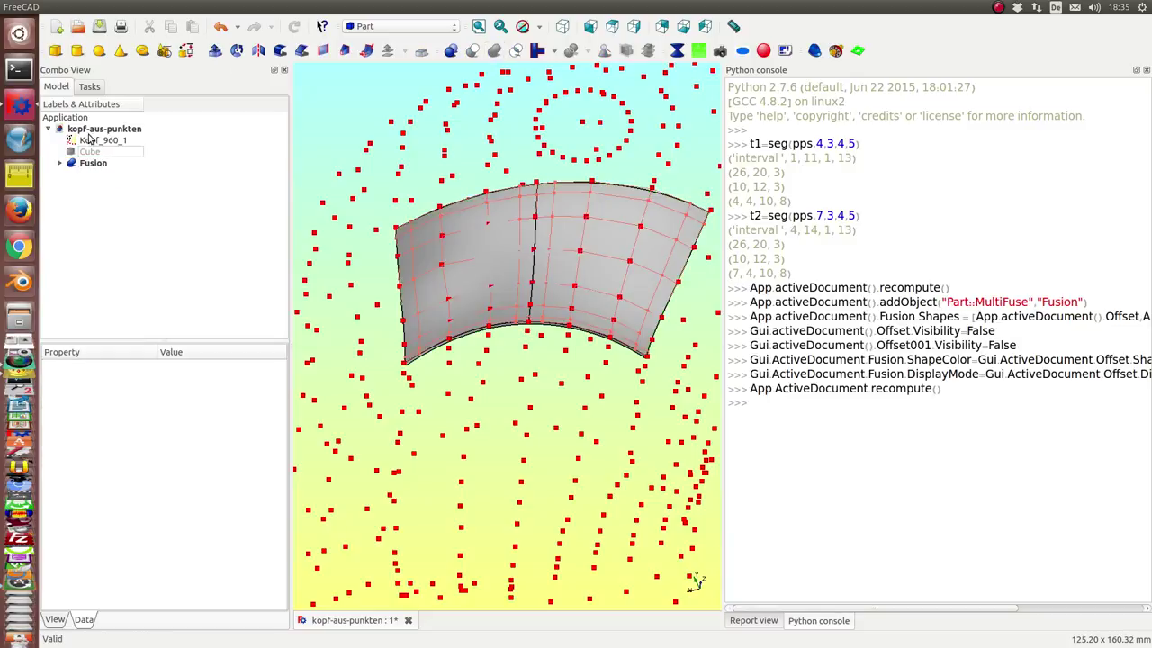
Hide the Kopf_960_1 point cloud to see the fused surface alone.
left_click(94, 140)
key("space")
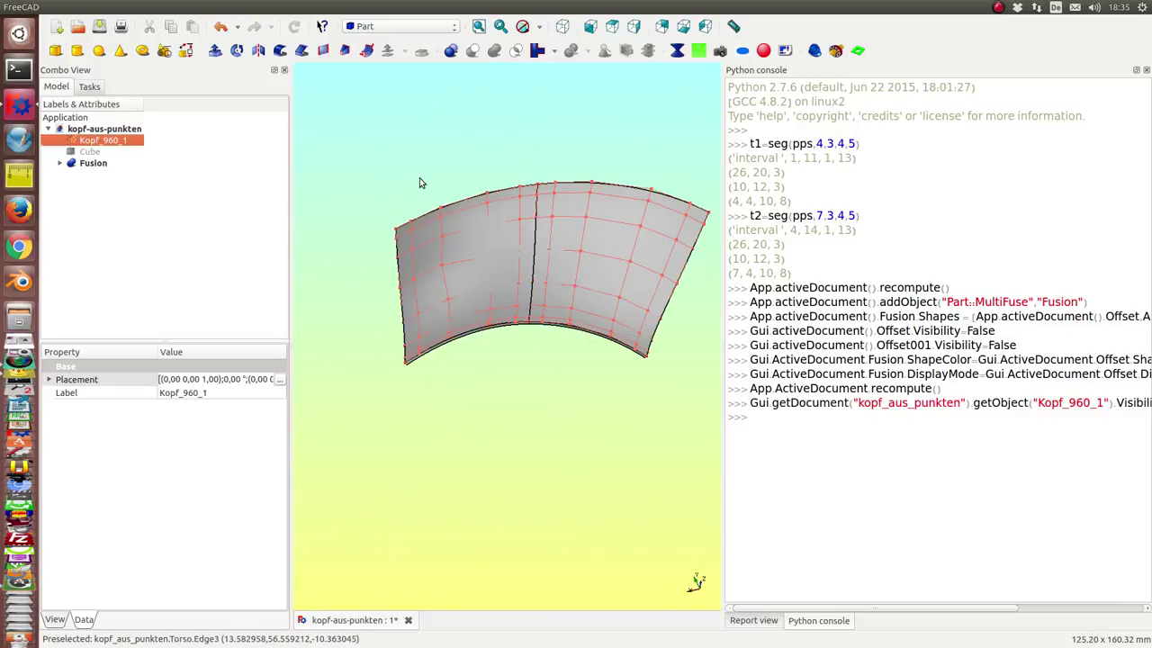
mouse_move(418, 183)
middle_mouse_down()
mouse_move(561, 310)
mouse_move(599, 403)
middle_mouse_up()
middle_click_drag(491, 410, 455, 378)
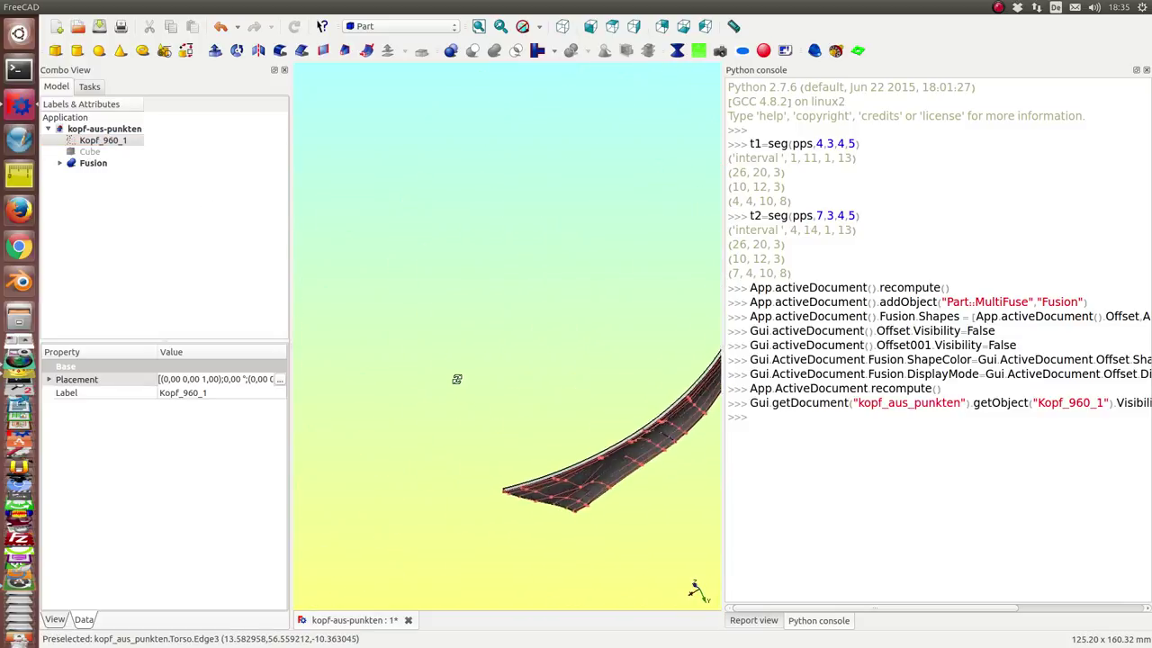
Run Part Check Geometry on the Fusion, confirming 0 invalid shapes, then show the Cube again.
left_click(93, 163)
mouse_move(131, 6)
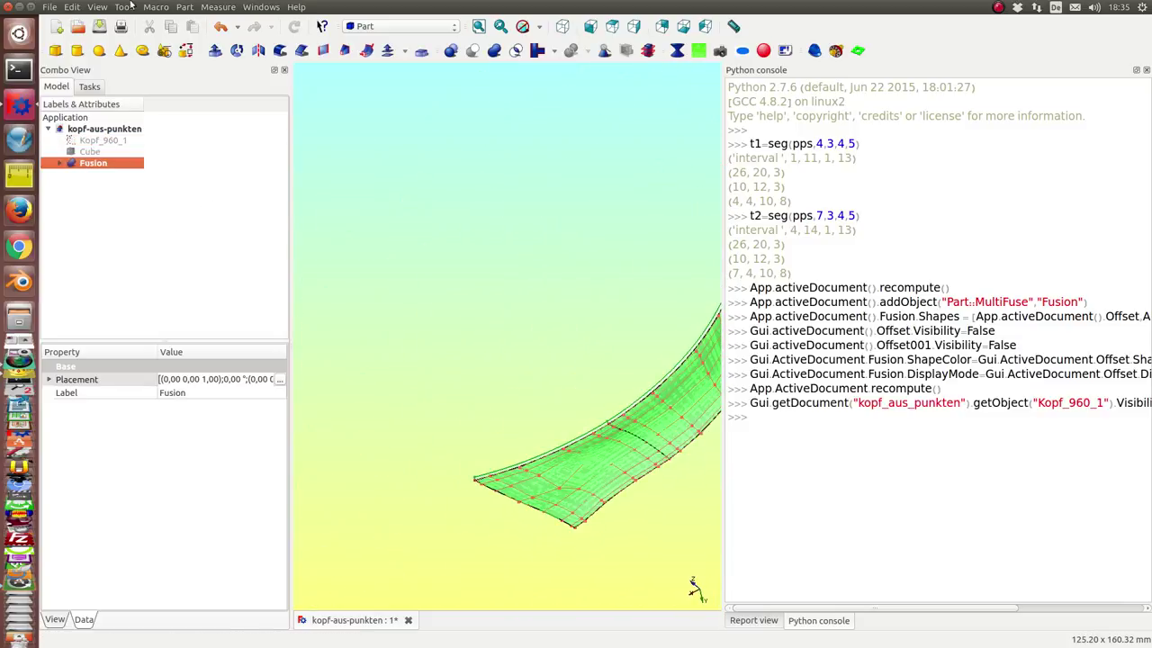
left_click(185, 7)
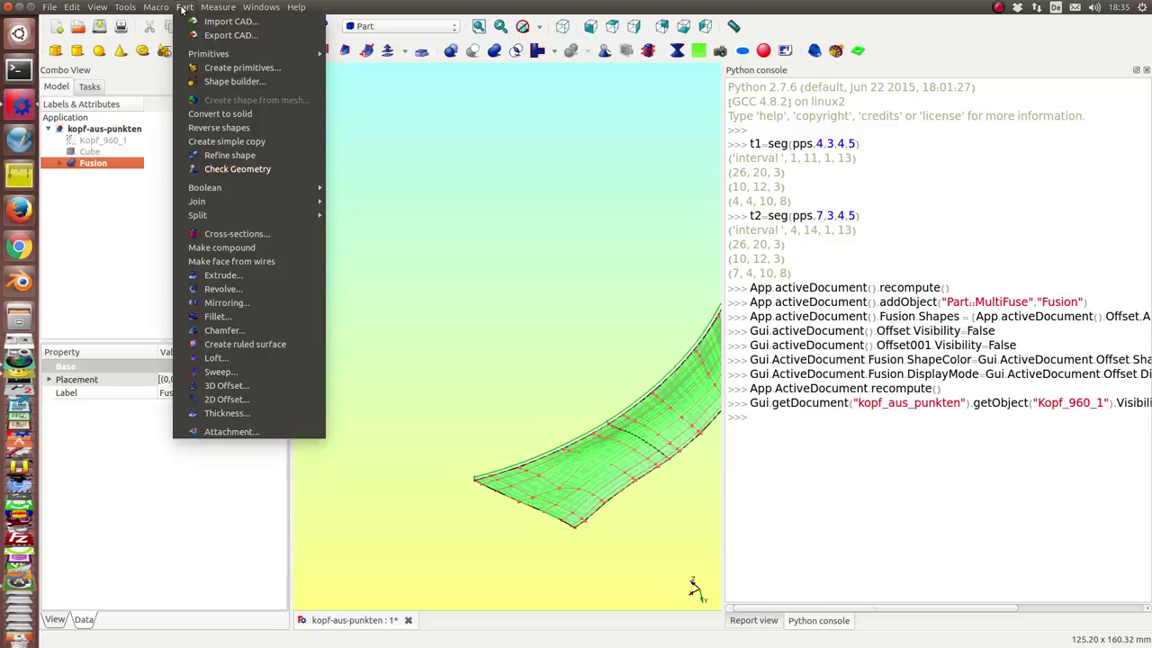
left_click(214, 170)
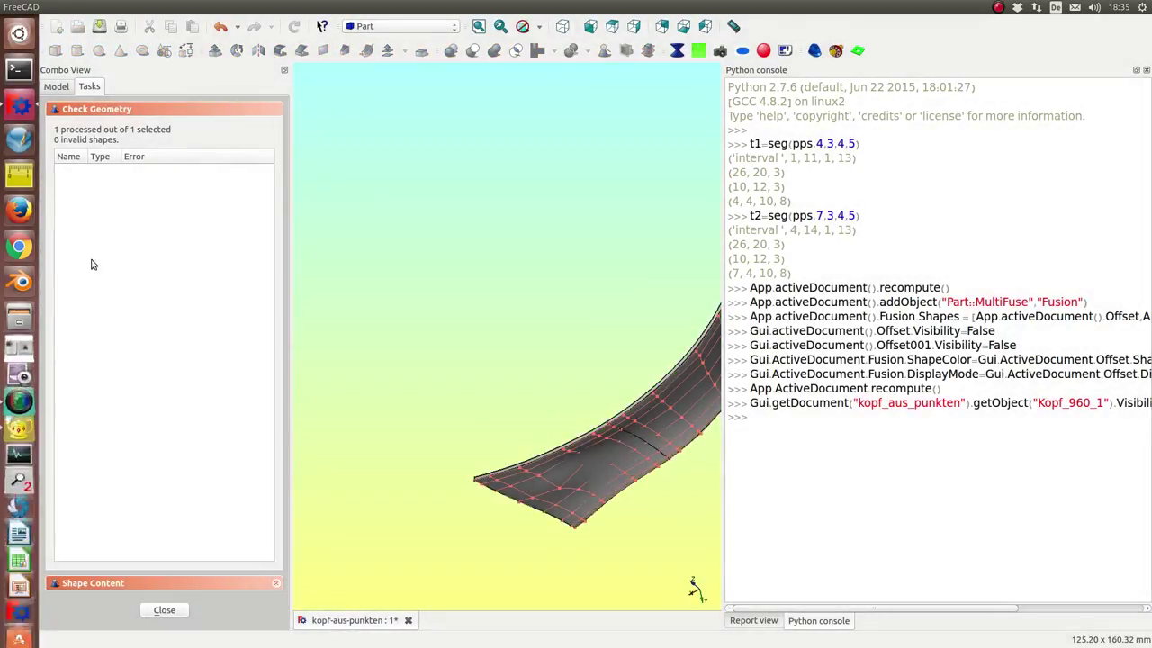
left_click(164, 611)
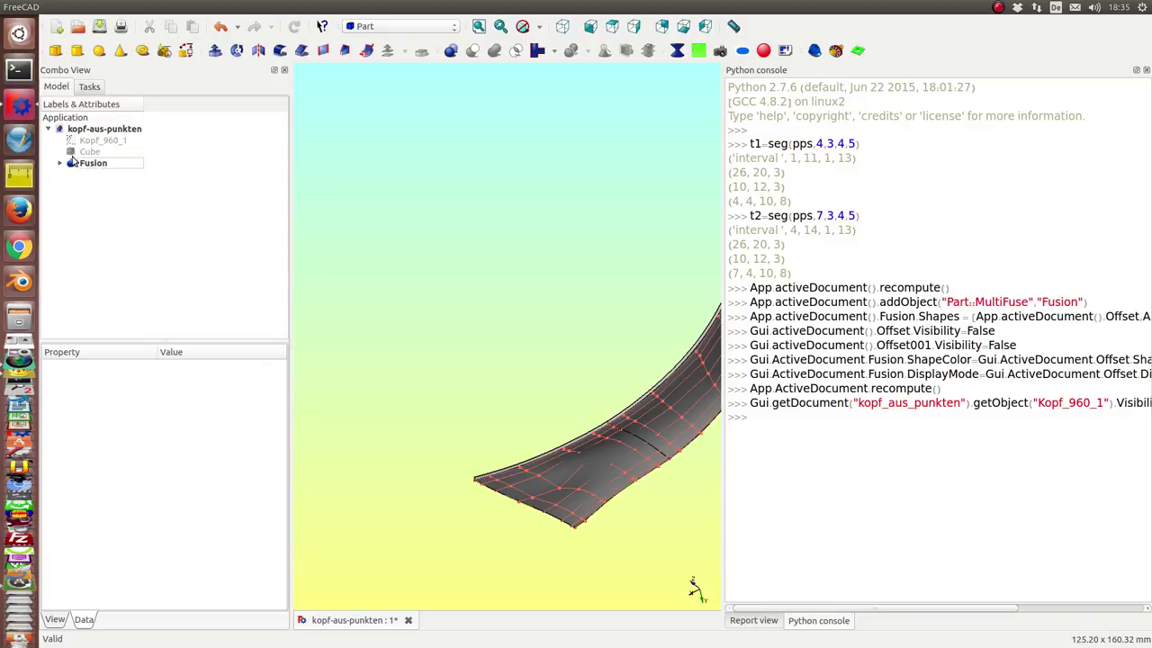
left_click(89, 151)
key("space")
Move the Cube to Translation X -23 mm, then select the Fusion and the Cube.
mouse_move(548, 285)
middle_mouse_down()
mouse_move(495, 376)
mouse_move(418, 277)
mouse_move(404, 285)
middle_mouse_up()
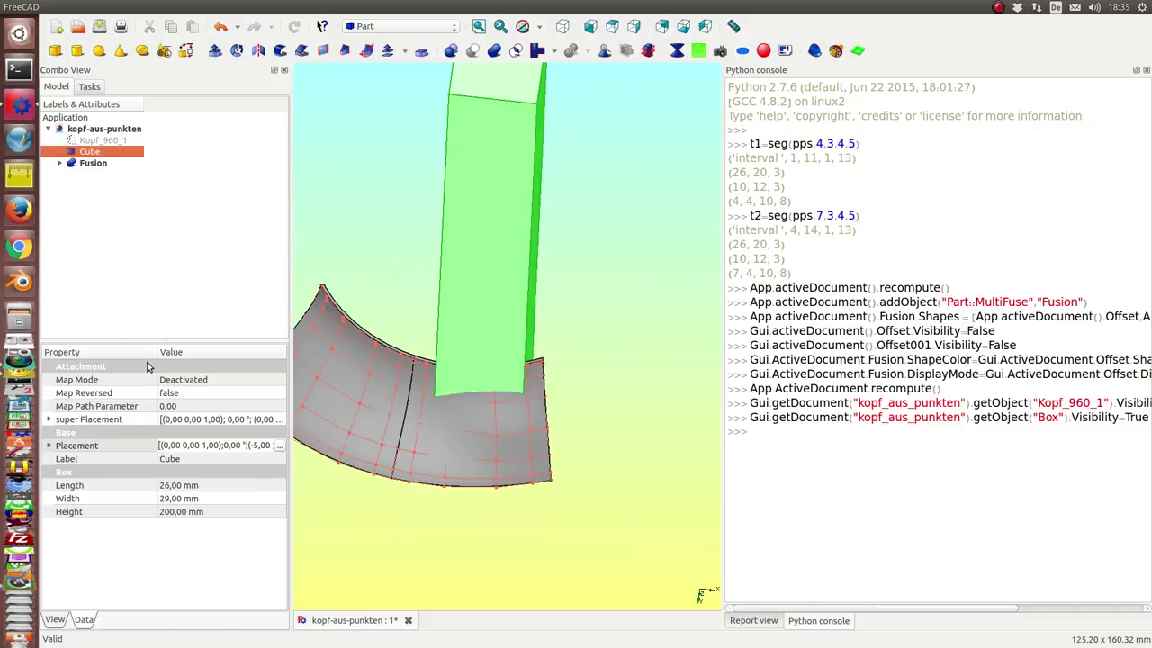
left_click(280, 446)
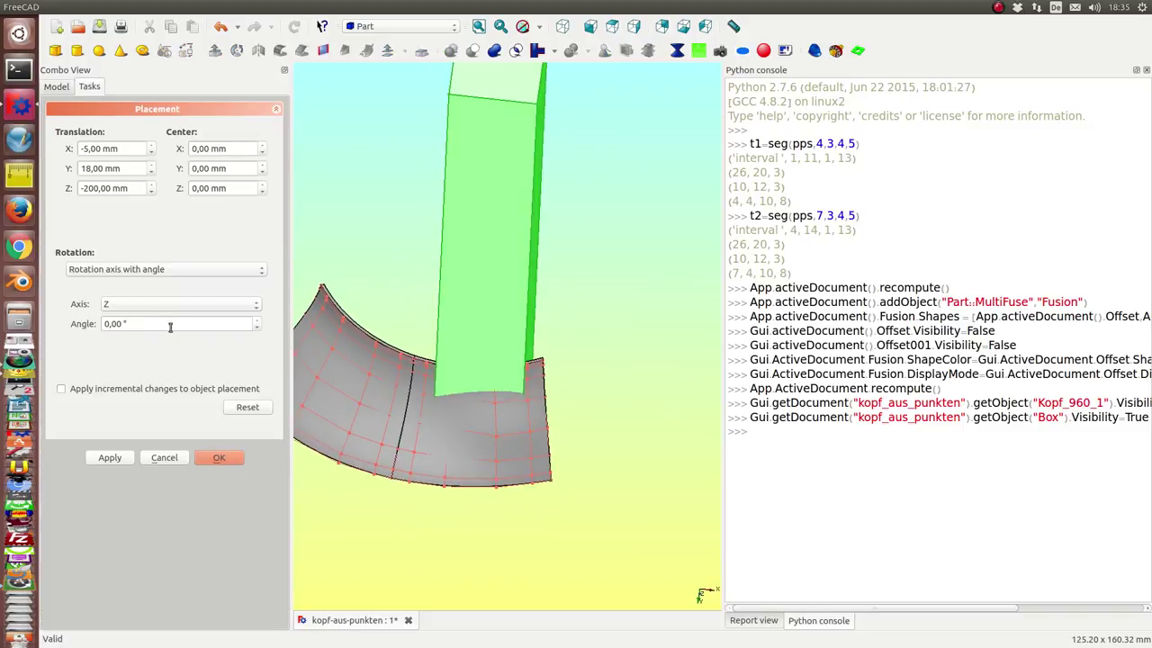
left_click(123, 147)
scroll(123, 147, "down", 3)
scroll(122, 146, "down", 6)
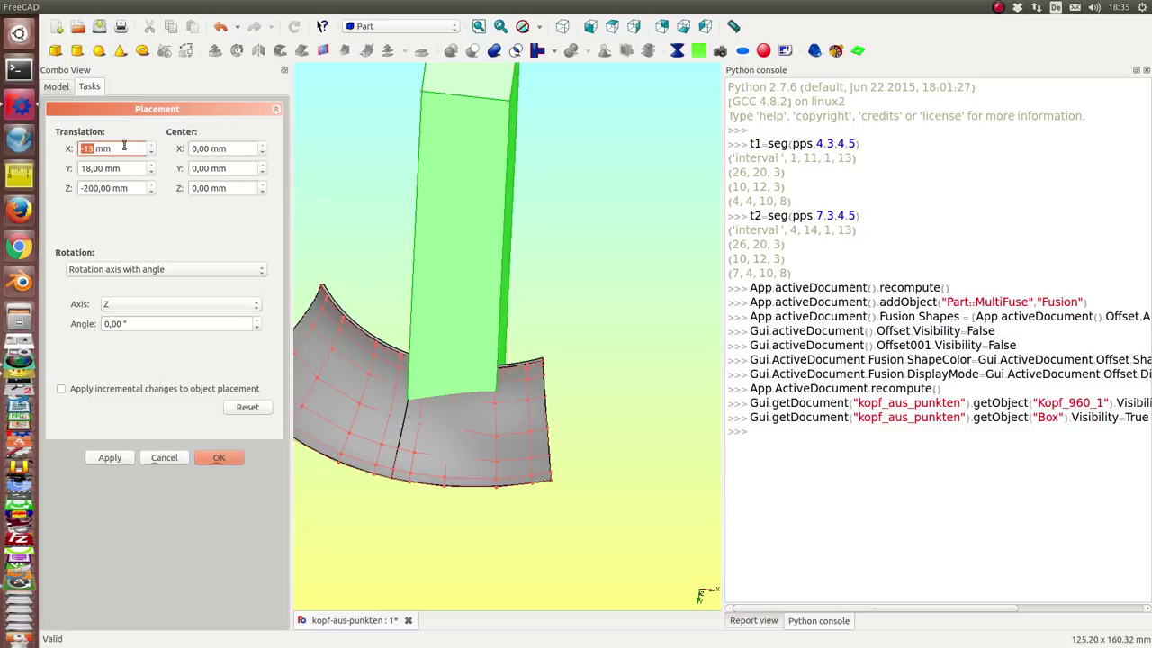
scroll(122, 147, "down", 6)
left_click(110, 457)
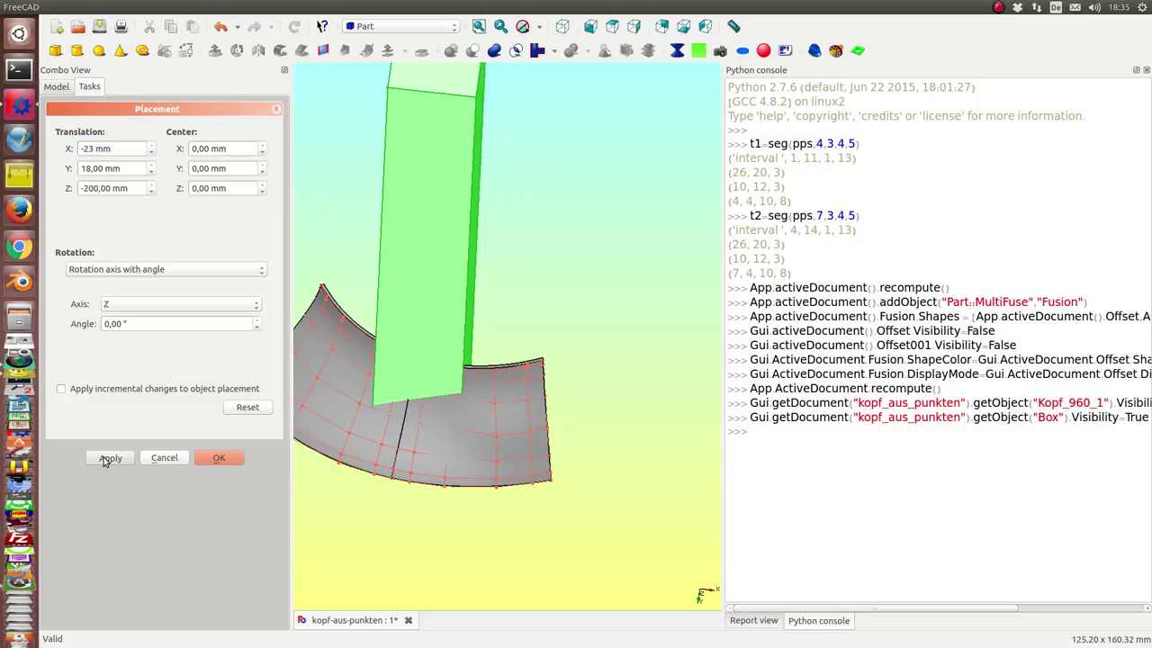
mouse_move(450, 558)
middle_mouse_down()
mouse_move(424, 404)
mouse_move(484, 270)
mouse_move(205, 413)
middle_mouse_up()
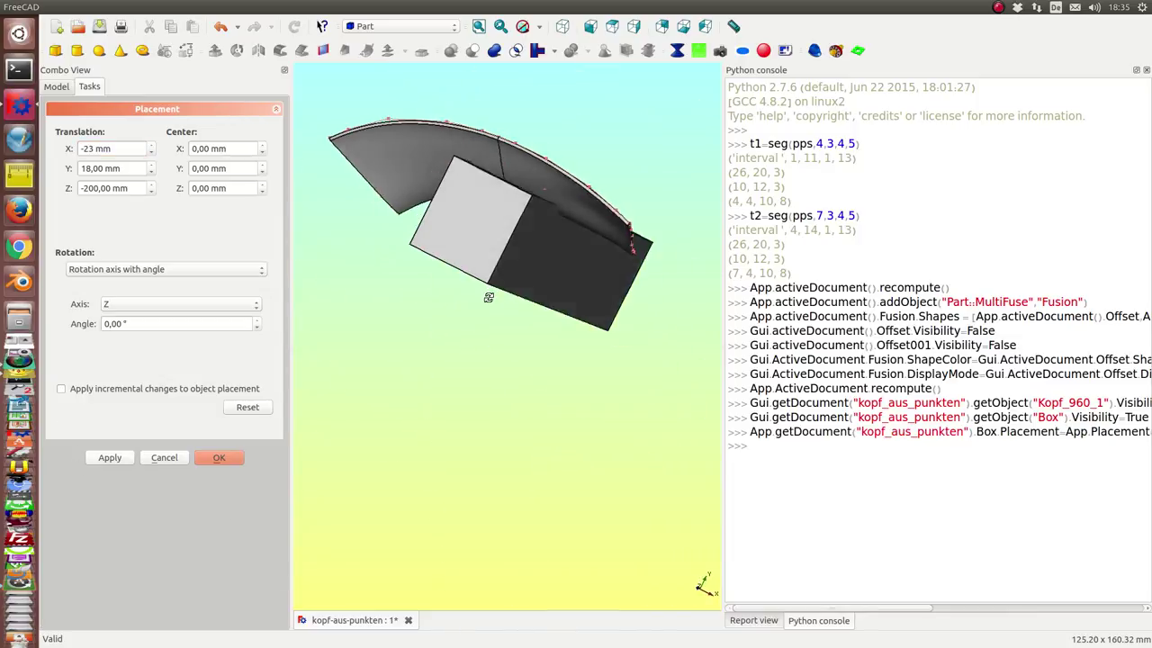
left_click(110, 457)
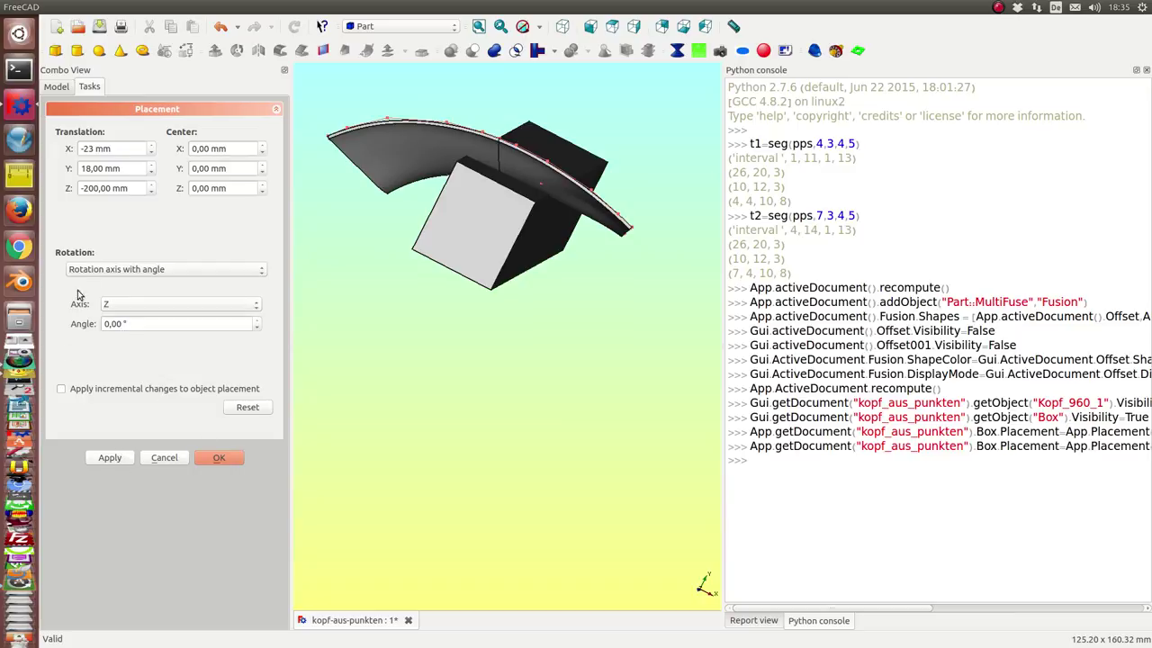
left_click(219, 457)
left_click(95, 165)
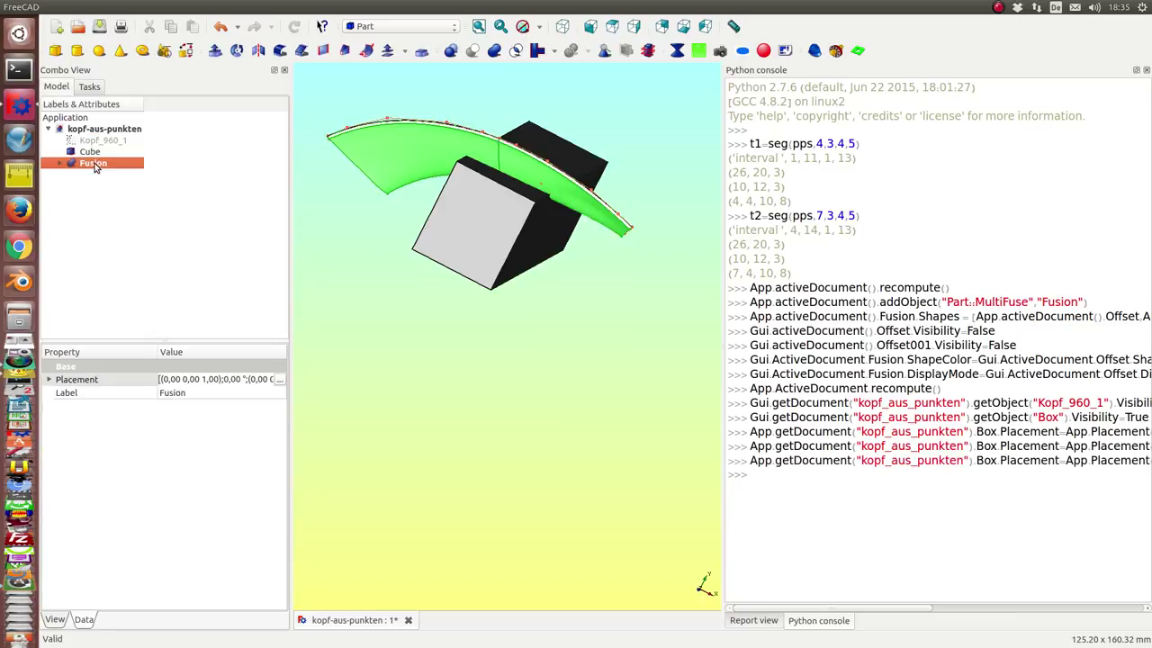
left_click(90, 153, "ctrl")
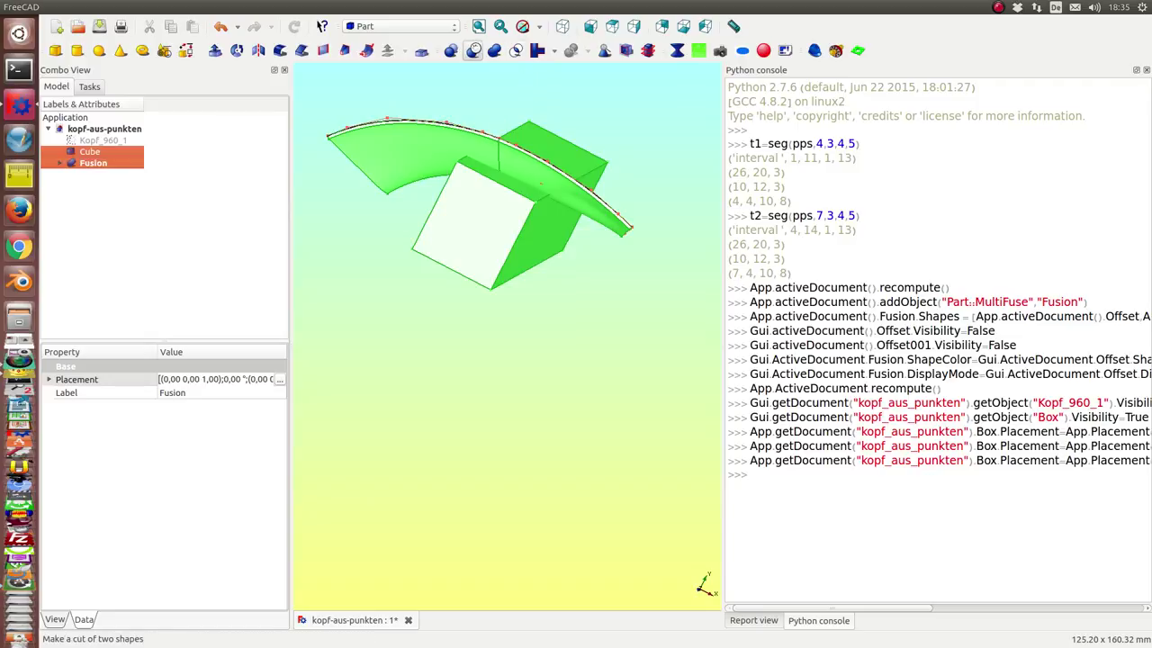
Subtract the Cube from the fused surface with Part Cut, leaving a notch.
left_click(475, 54)
mouse_move(597, 324)
middle_mouse_down()
mouse_move(531, 183)
mouse_move(328, 261)
mouse_move(499, 269)
middle_mouse_up()
left_click_drag(722, 312, 889, 306)
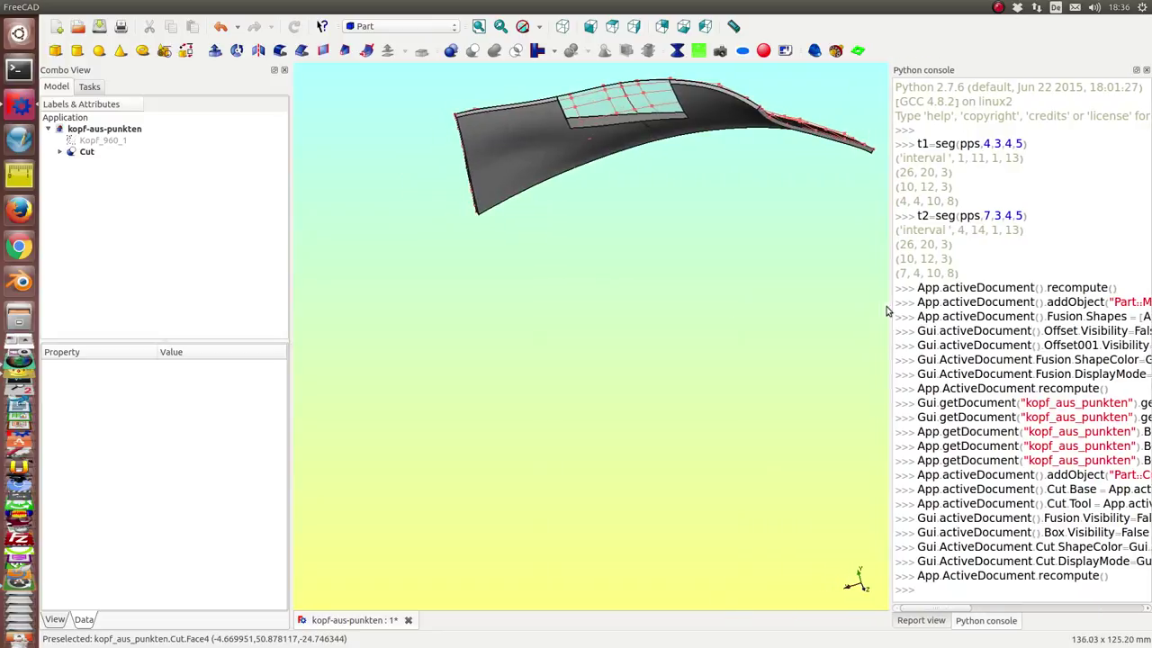
mouse_move(642, 234)
middle_mouse_down()
mouse_move(597, 437)
mouse_move(525, 175)
mouse_move(590, 296)
mouse_move(633, 208)
mouse_move(638, 160)
middle_mouse_up()
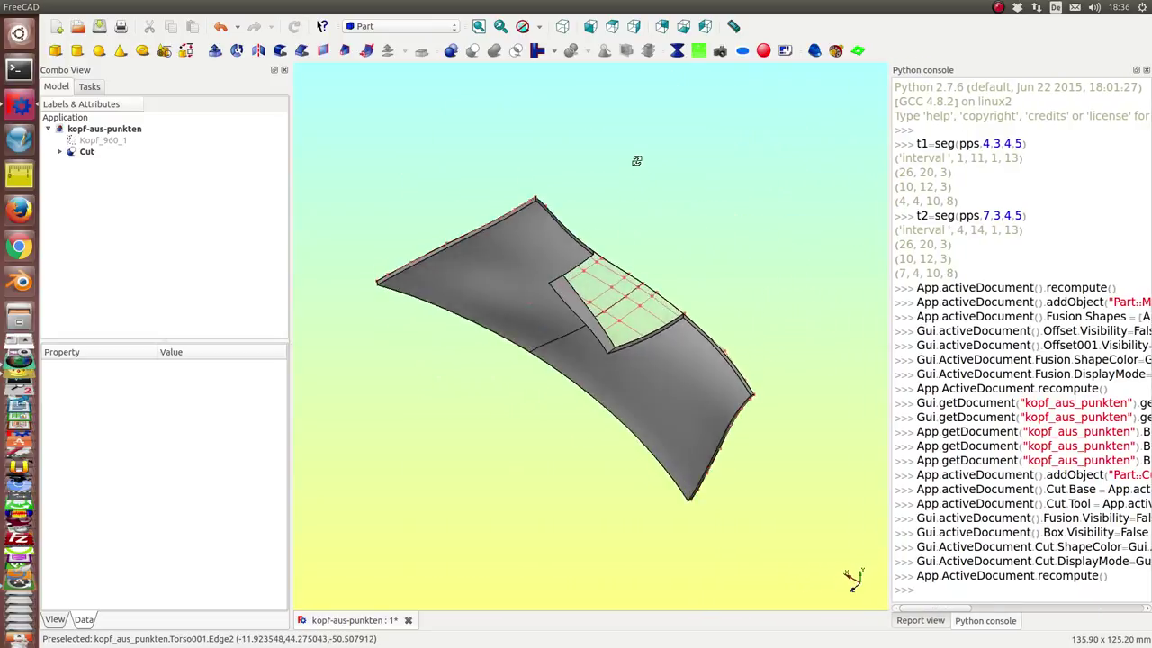
Show the Cube inside the Cut again and set its Transparency to 70.
left_click(59, 153)
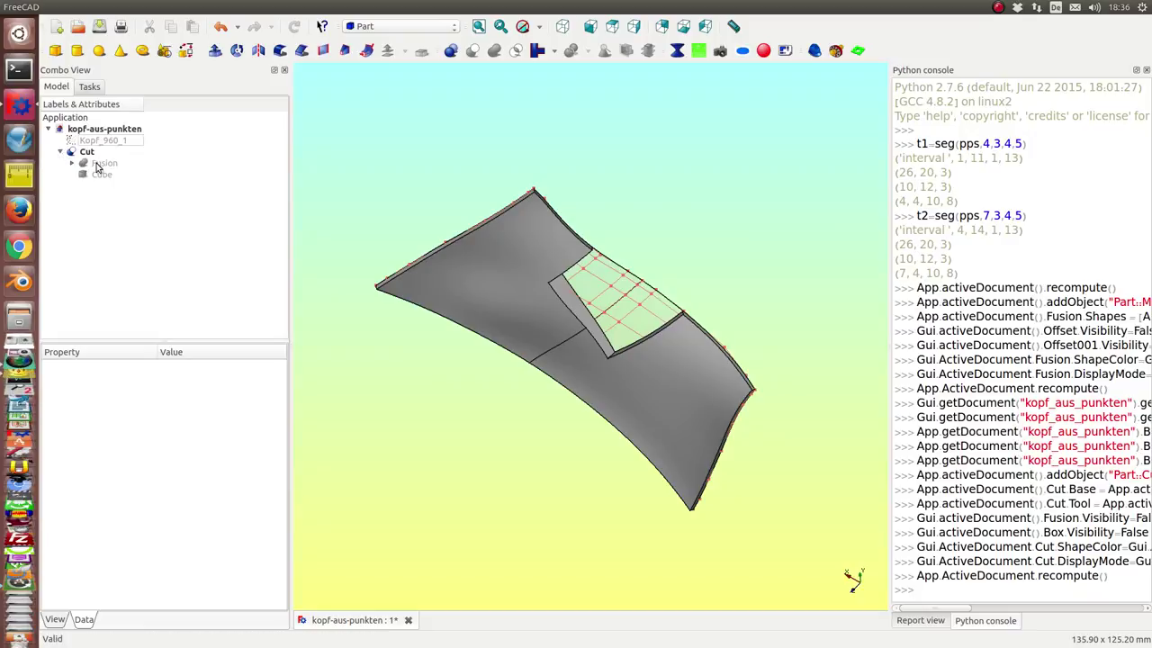
left_click(100, 174)
key("space")
middle_click_drag(481, 210, 478, 254)
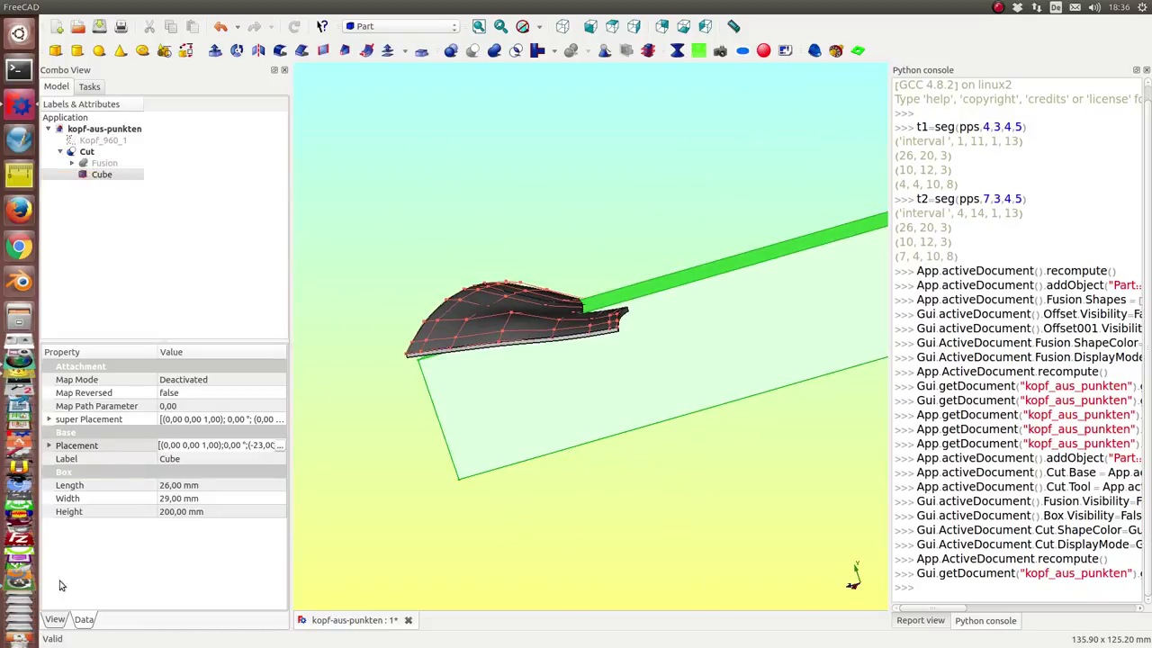
left_click(54, 620)
left_click(144, 551)
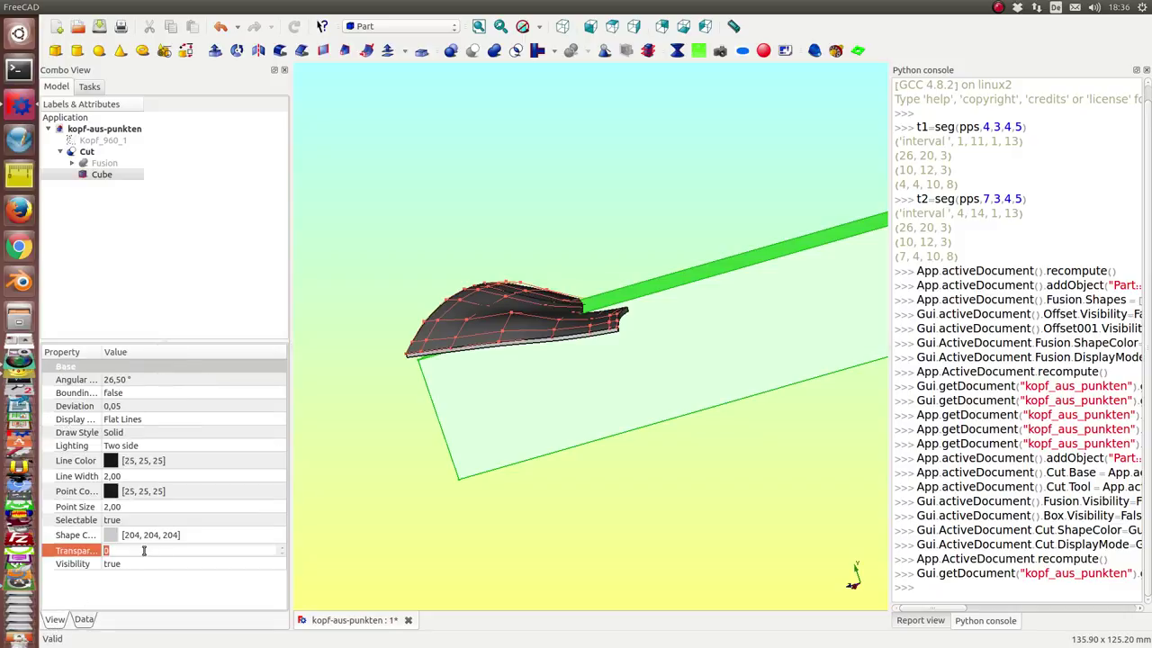
type("70")
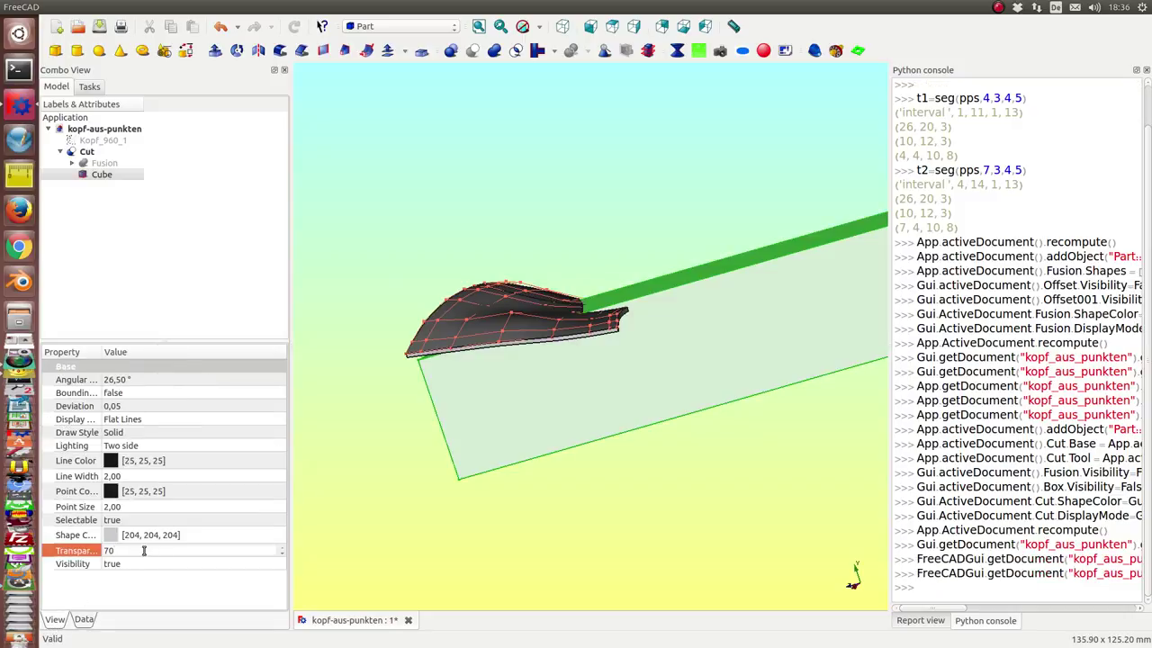
mouse_move(455, 210)
middle_mouse_down()
mouse_move(345, 116)
mouse_move(618, 131)
mouse_move(497, 227)
mouse_move(442, 373)
mouse_move(599, 273)
mouse_move(602, 380)
mouse_move(571, 463)
mouse_move(493, 423)
mouse_move(468, 393)
mouse_move(586, 283)
mouse_move(571, 188)
mouse_move(643, 244)
middle_mouse_up()
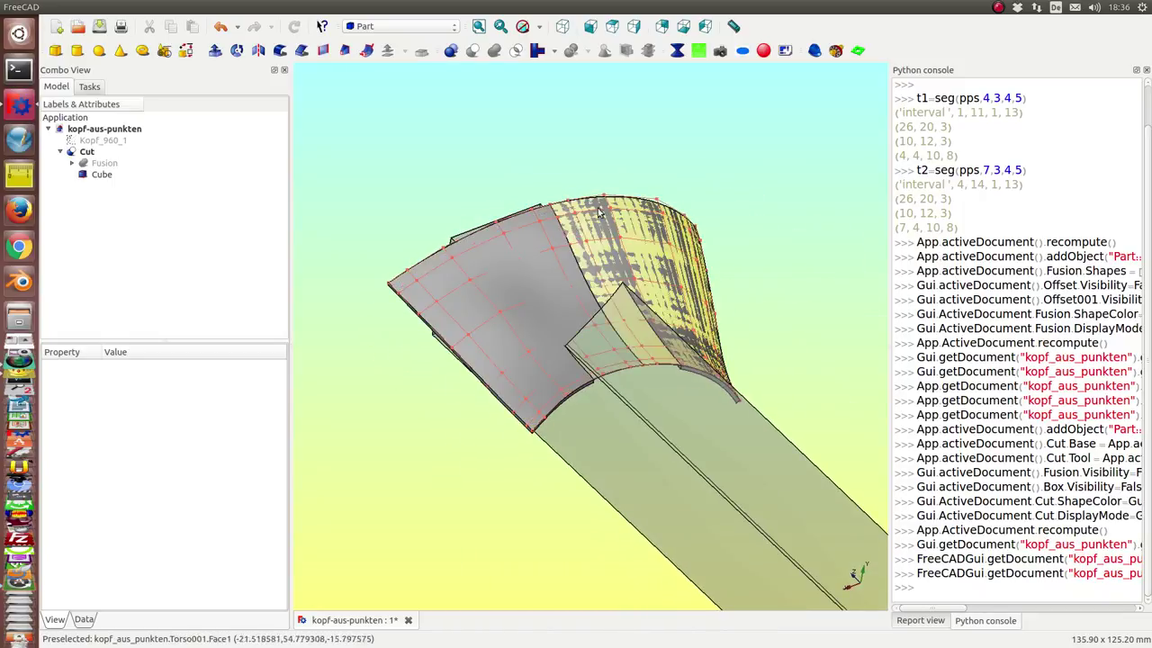
Expand the Cut's Fusion and select the Torso and Torso001 surfaces inside Offset and Offset001.
middle_click_drag(354, 150, 341, 229)
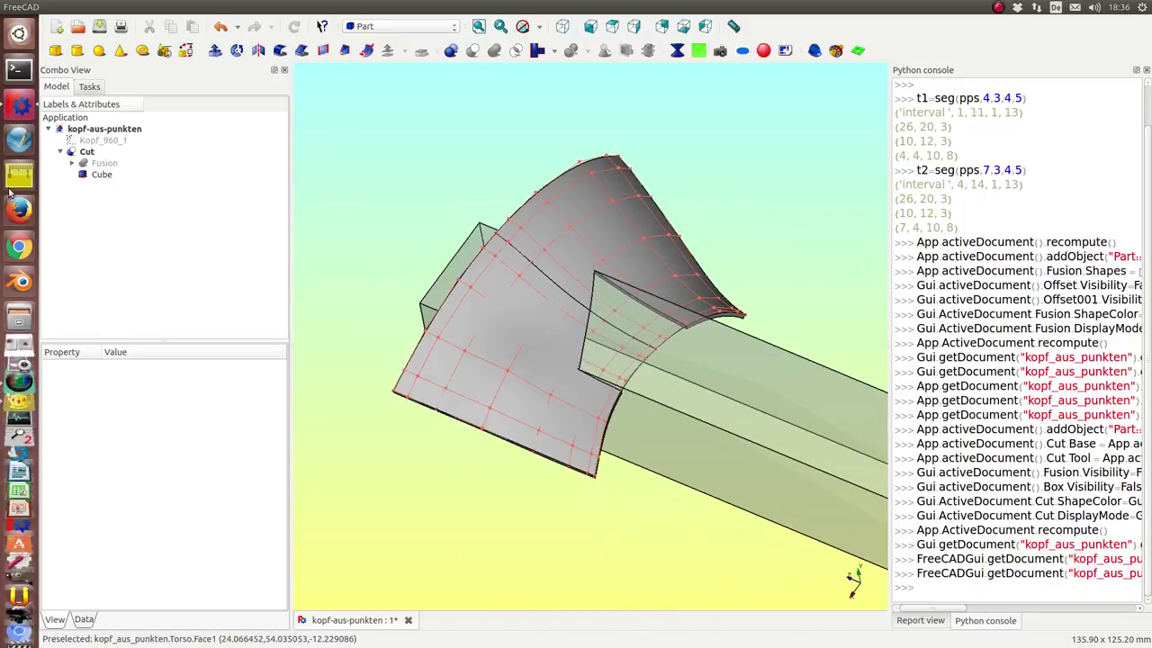
left_click(72, 163)
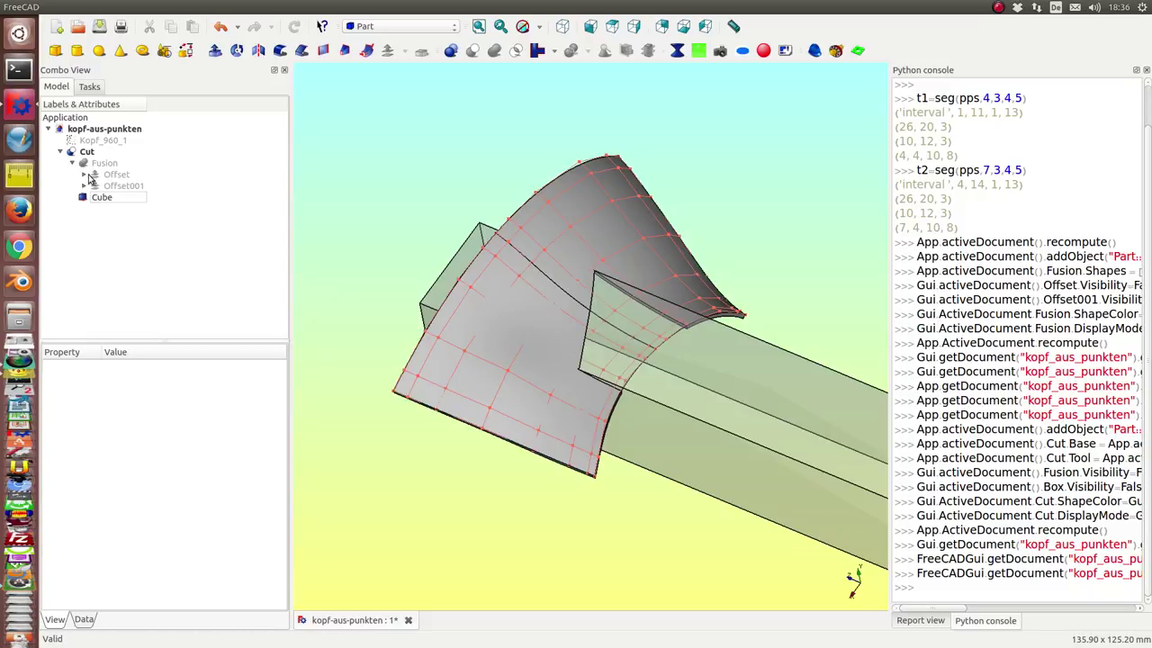
left_click(90, 175)
left_click(84, 173)
left_click(104, 185)
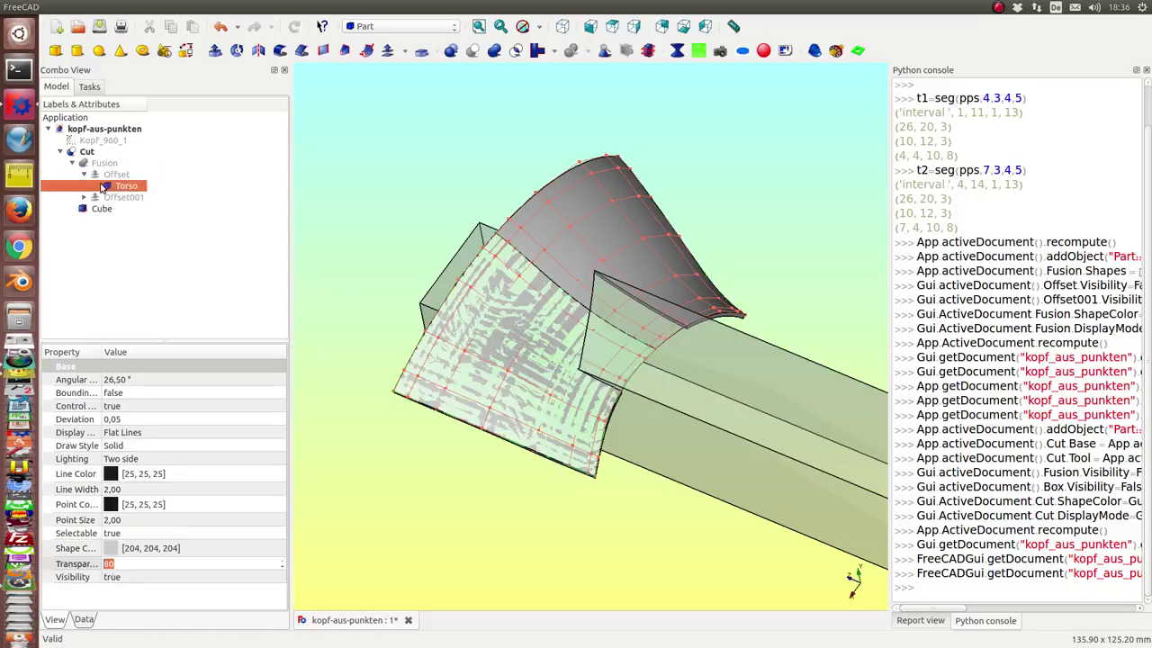
left_click(84, 197)
left_click(141, 213)
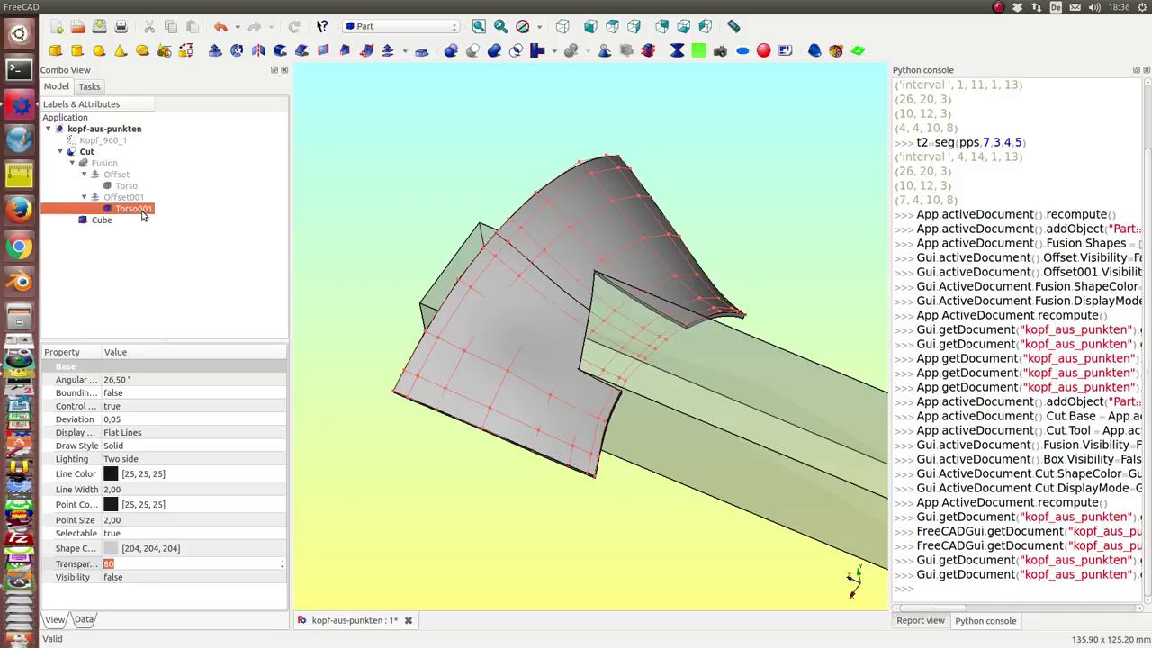
Orbit around the surface patches until the box stands upright, then look down onto them.
middle_click_drag(362, 195, 375, 123)
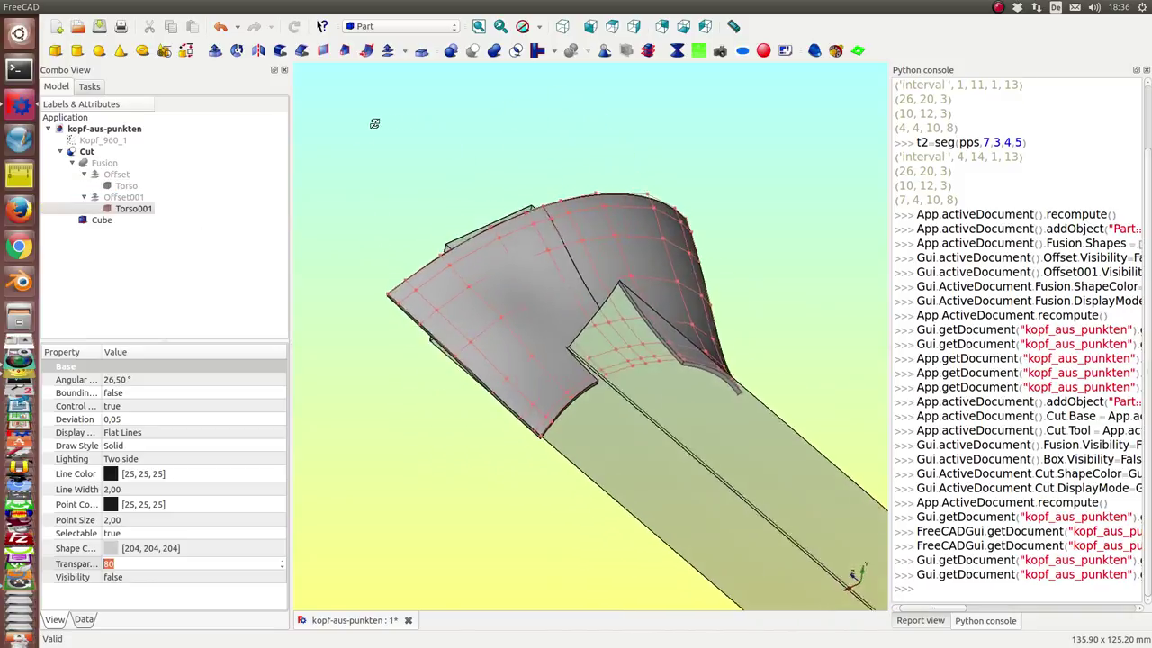
middle_click_drag(375, 123, 332, 322)
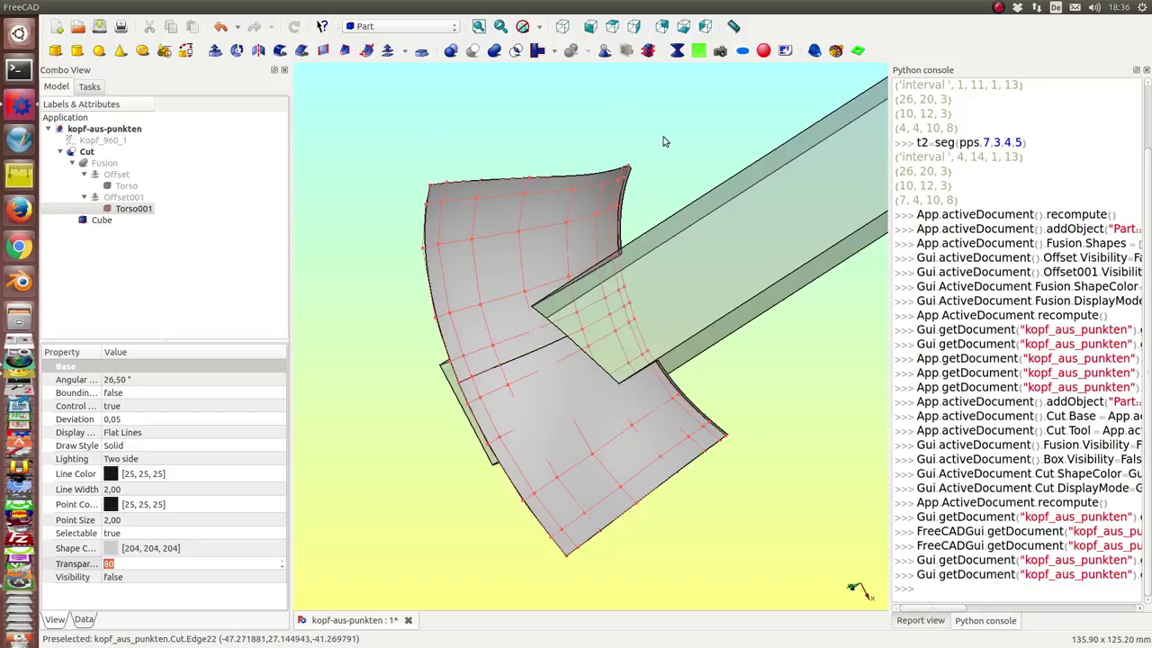
mouse_move(663, 141)
middle_mouse_down()
mouse_move(512, 249)
mouse_move(465, 206)
middle_mouse_up()
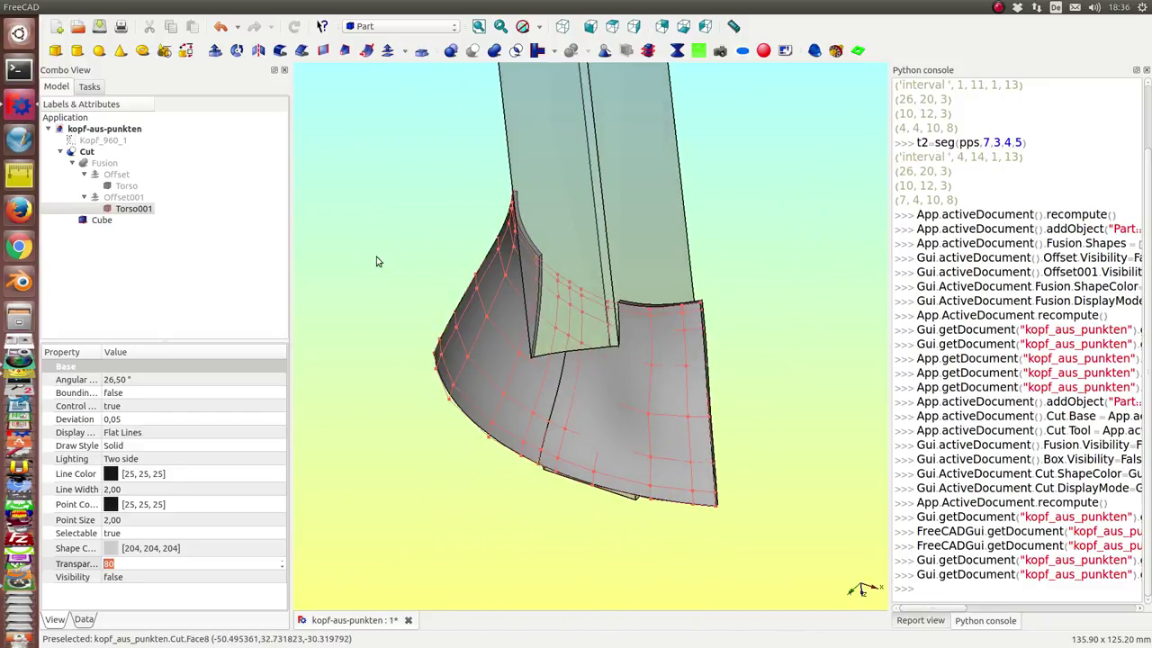
middle_click_drag(357, 242, 473, 234)
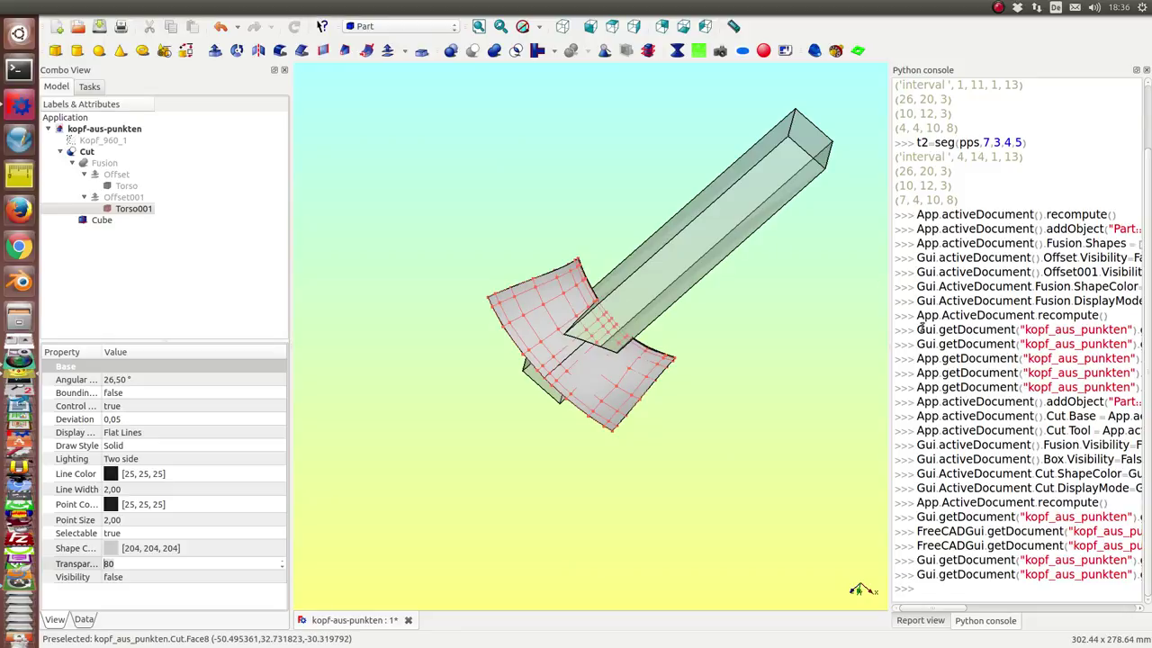
Select the Cube in the tree and hide it with Space.
left_click(952, 502)
key("Return")
key("Return")
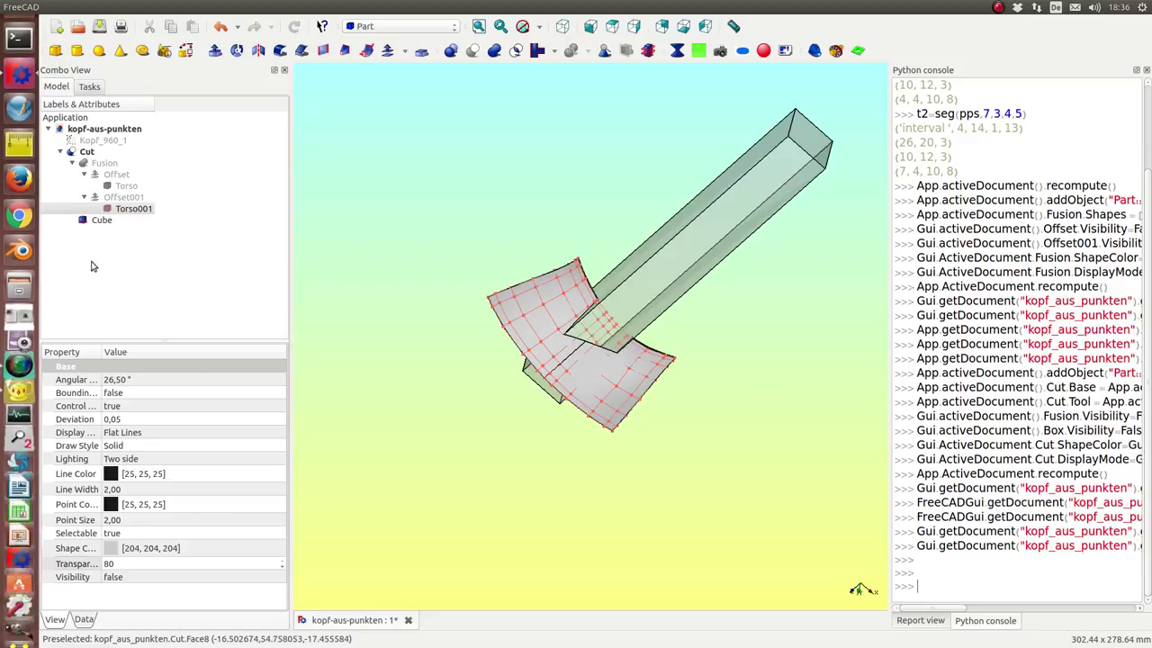
left_click(97, 221)
key("space")
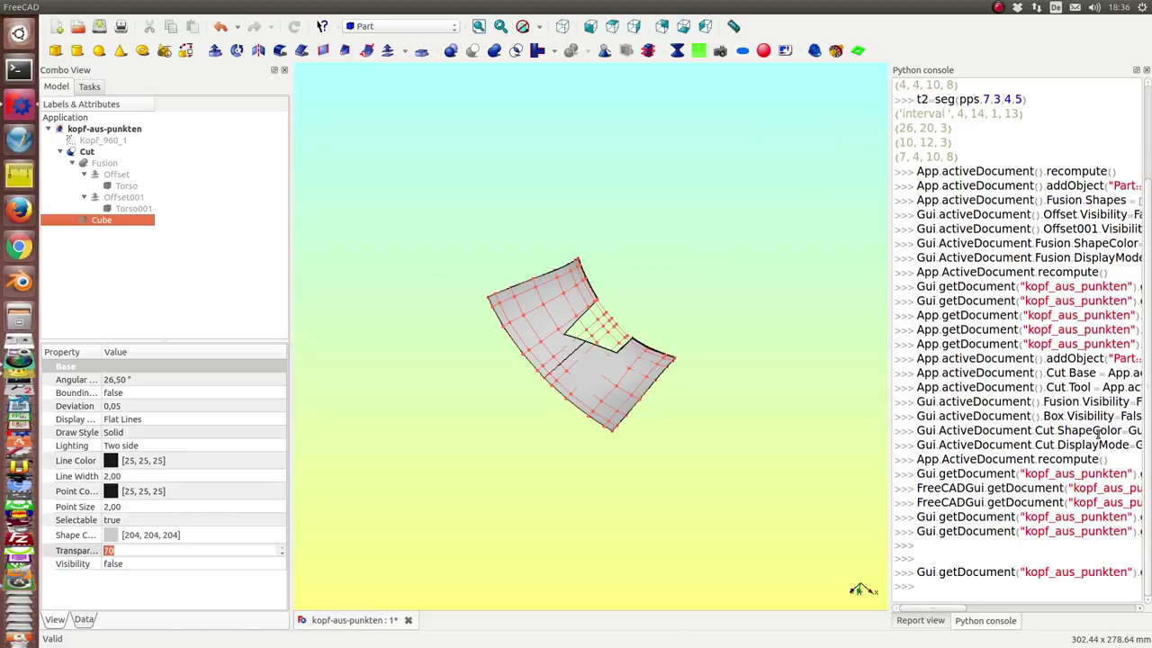
left_click(988, 482)
key("Return")
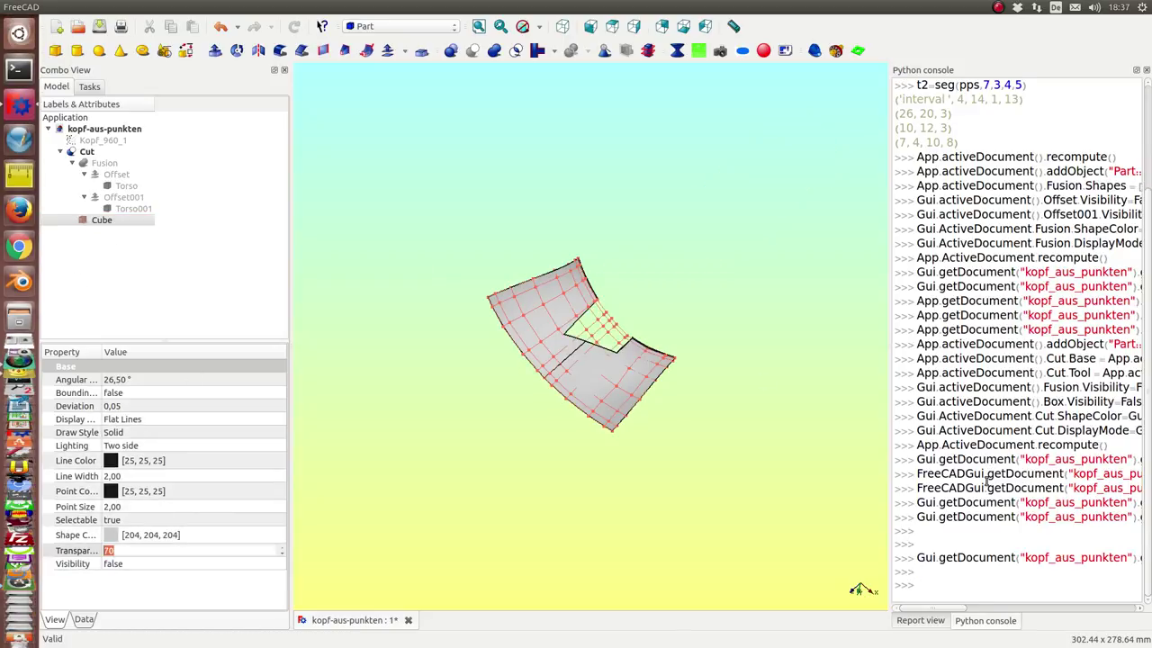
Paste and run the four seg(pps,…) commands that build the new surface patches.
type("seg(pps,0,2,3,1) seg(pps,1,3,2,1) seg(pps,2,1,1,3) seg(pps,3,1,0,2)")
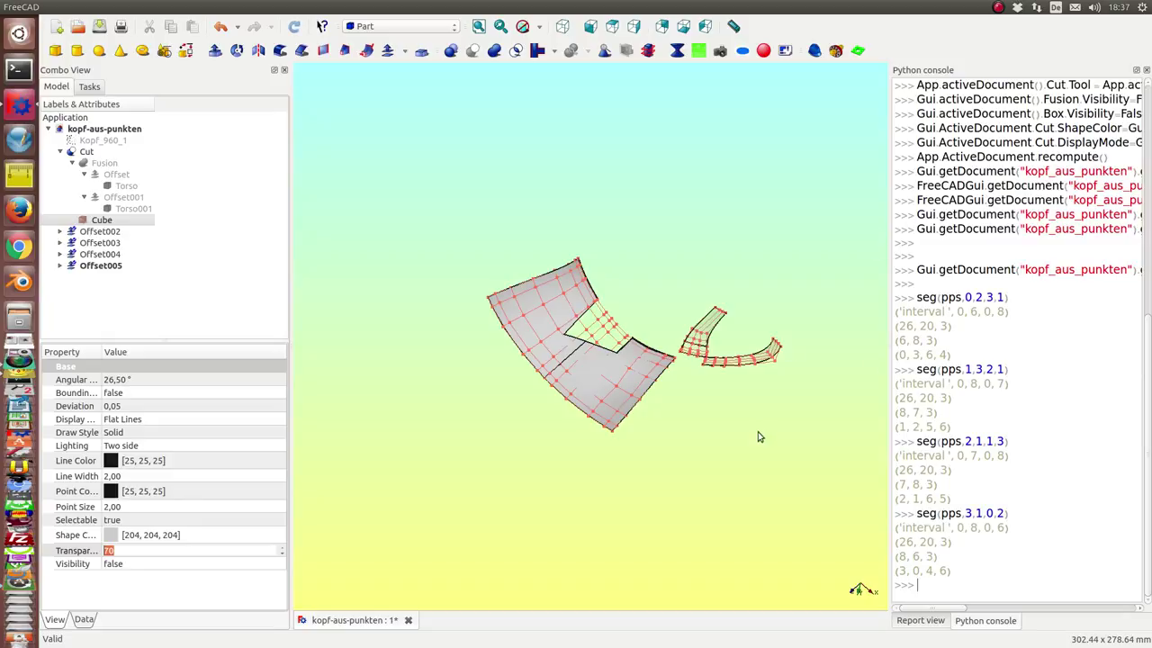
mouse_move(740, 523)
middle_mouse_down()
mouse_move(612, 419)
mouse_move(534, 442)
middle_mouse_up()
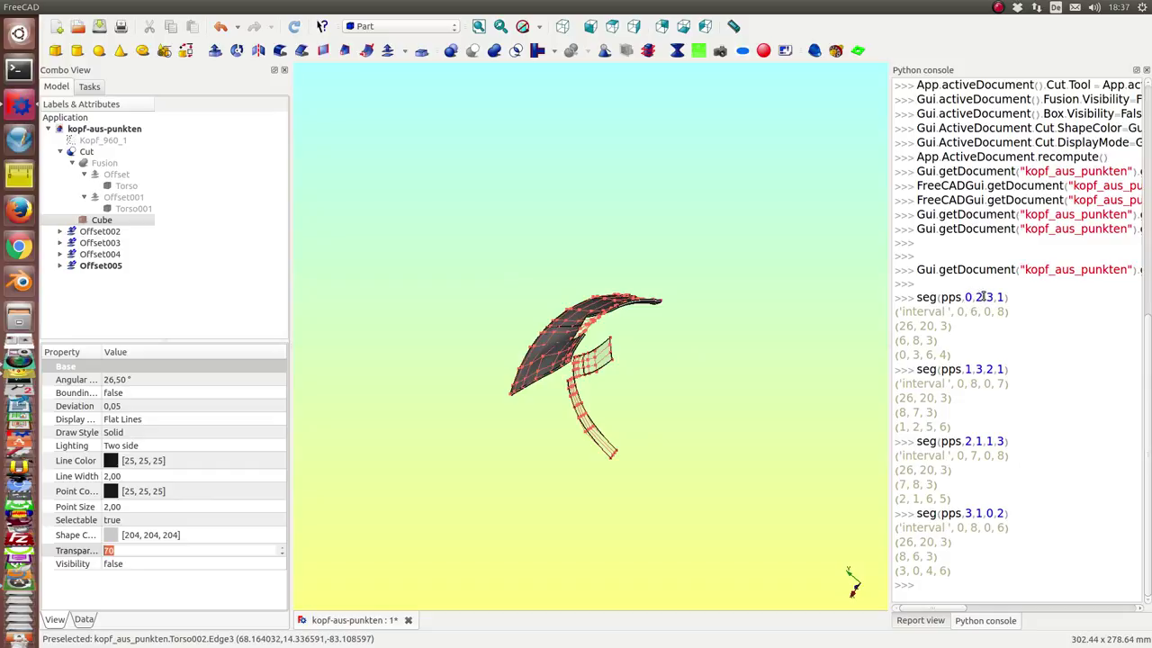
mouse_move(749, 413)
middle_mouse_down()
mouse_move(715, 342)
mouse_move(562, 266)
middle_mouse_up()
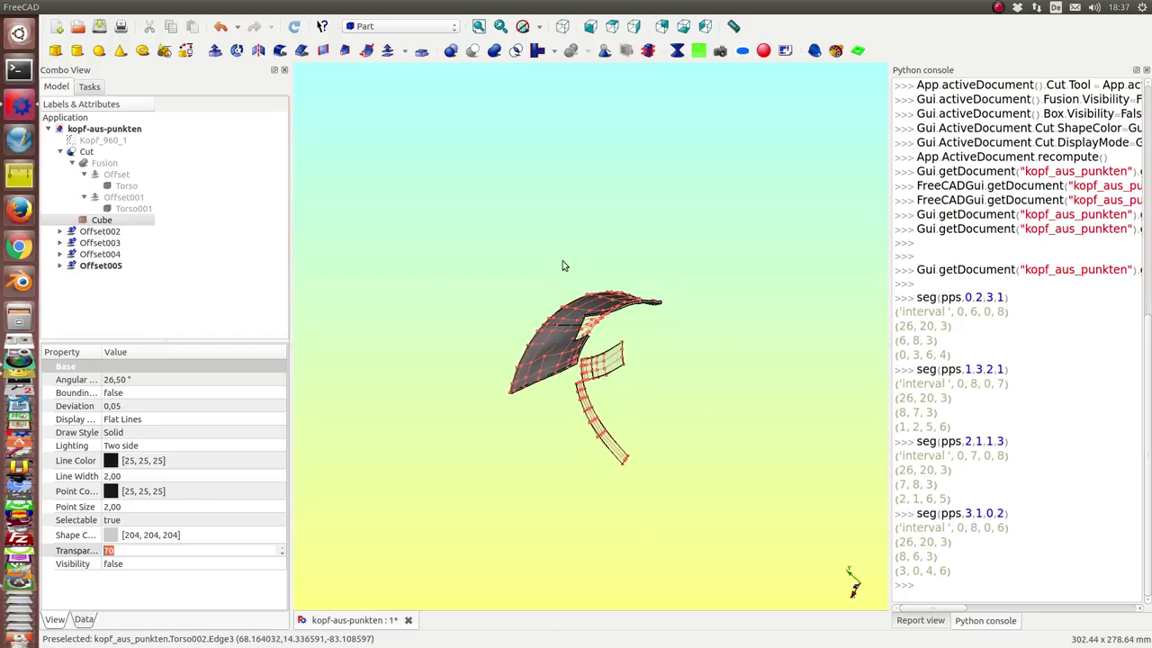
Show the red Kopf_960_1 point cloud and turn the head to face it frontally.
left_click(102, 140)
key("space")
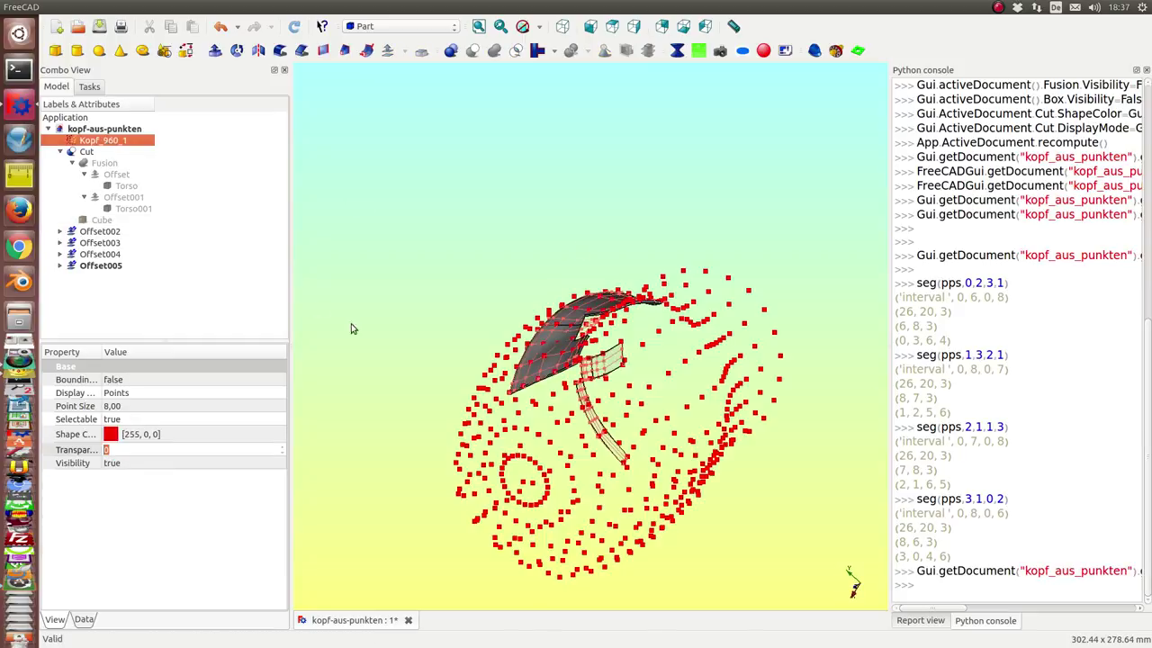
mouse_move(352, 327)
middle_mouse_down()
mouse_move(396, 120)
mouse_move(576, 297)
mouse_move(731, 261)
mouse_move(414, 162)
mouse_move(512, 226)
mouse_move(450, 378)
middle_mouse_up()
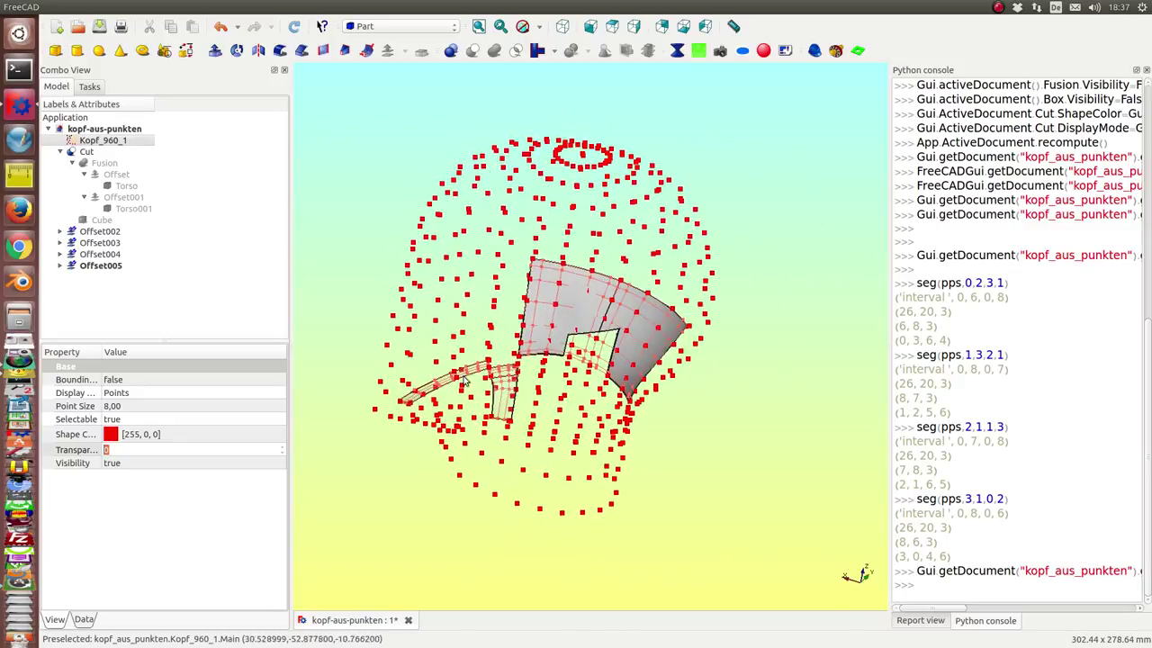
scroll(412, 487, "down", 3)
mouse_move(404, 545)
middle_mouse_down()
mouse_move(445, 514)
mouse_move(398, 475)
middle_mouse_up()
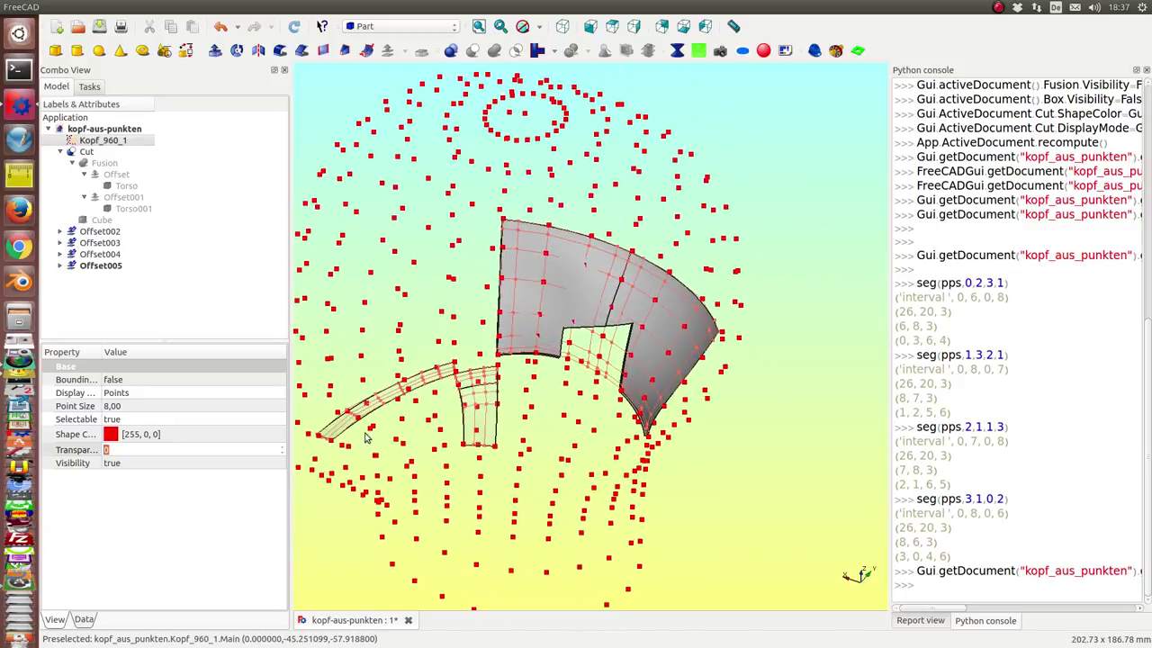
Recompute the document and select Offset002 and Offset003 to identify their patches.
left_click(298, 28)
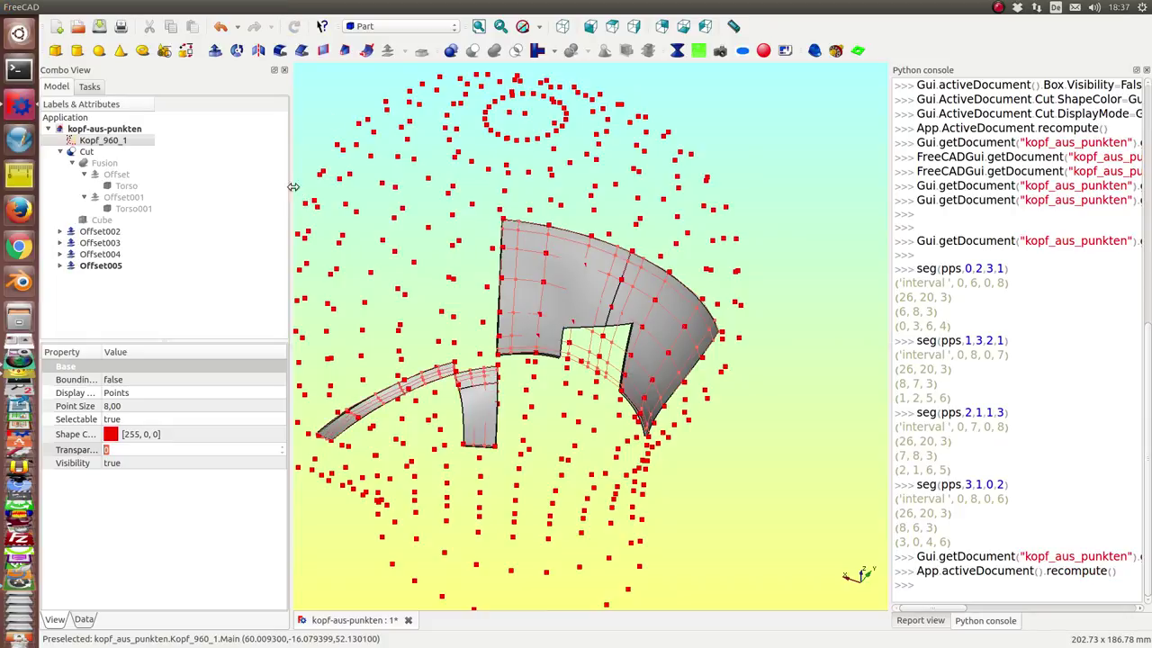
mouse_move(329, 222)
middle_mouse_down()
mouse_move(373, 206)
mouse_move(363, 208)
middle_mouse_up()
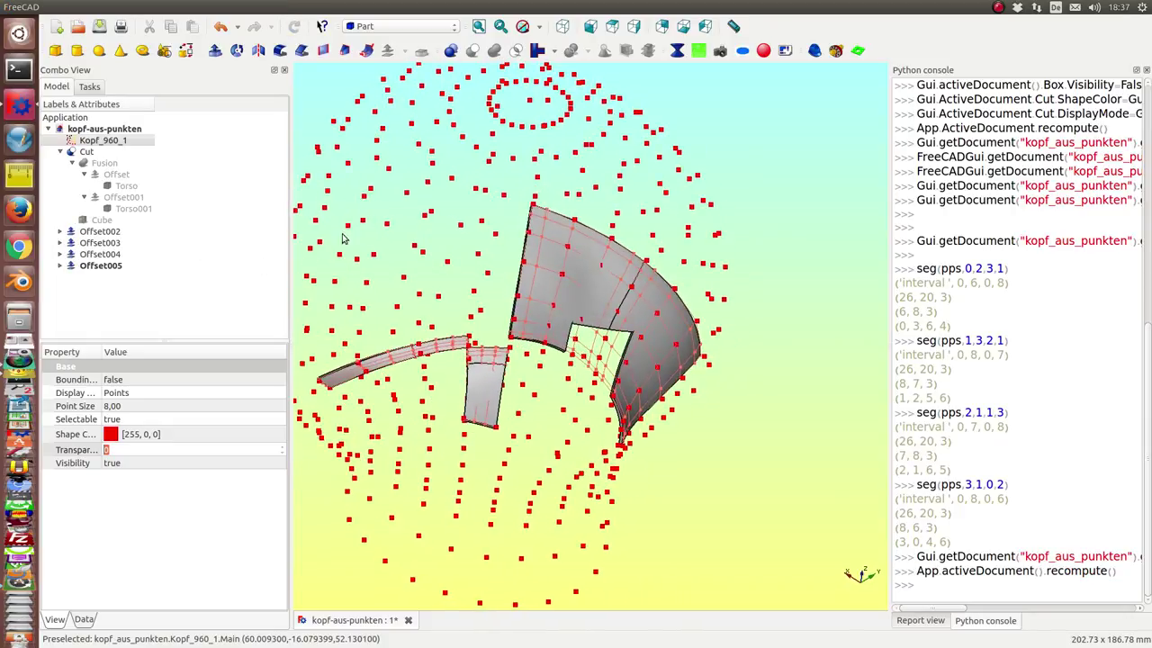
left_click(96, 232)
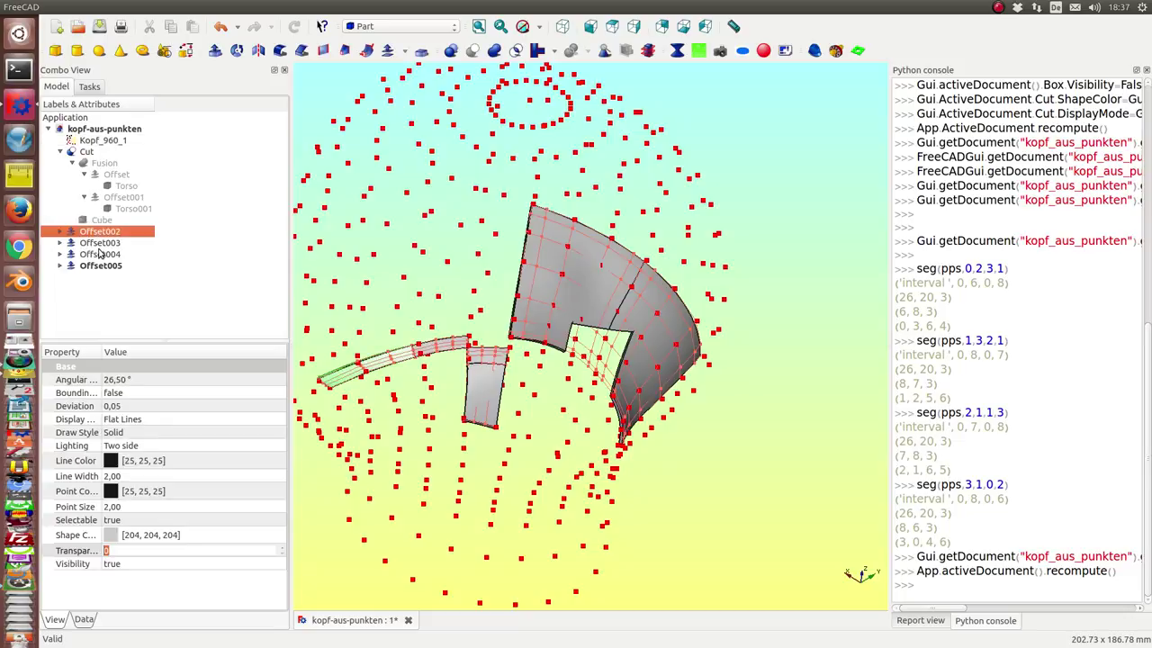
left_click(101, 244)
Select Offset004 and Offset005, and show Offset005's Data properties: a 1.00 offset of Torso005.
left_click(99, 254)
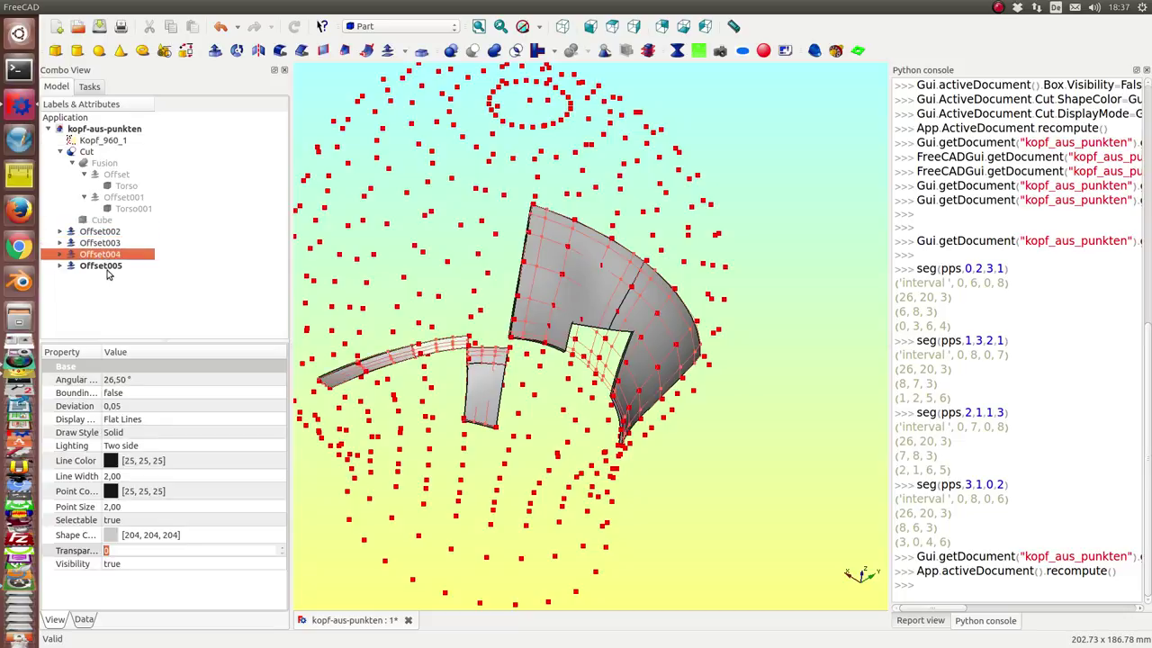
left_click(100, 266)
mouse_move(332, 228)
middle_mouse_down()
mouse_move(469, 253)
mouse_move(507, 278)
mouse_move(504, 268)
mouse_move(482, 326)
middle_mouse_up()
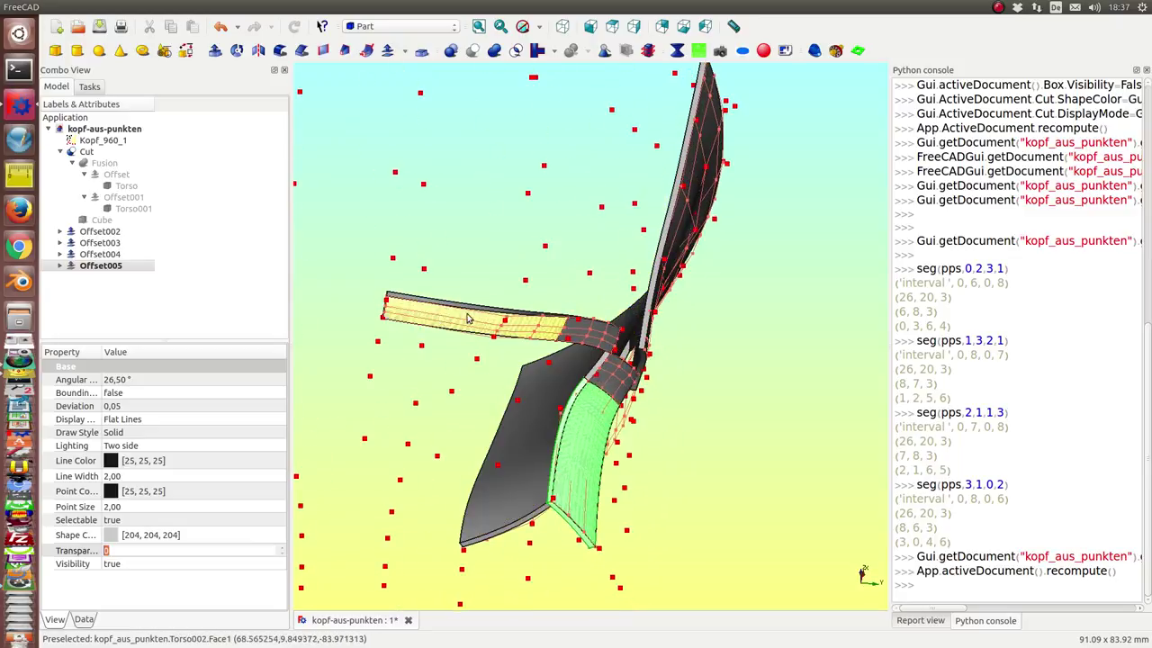
mouse_move(353, 361)
middle_mouse_down()
mouse_move(450, 244)
mouse_move(470, 303)
mouse_move(25, 306)
middle_mouse_up()
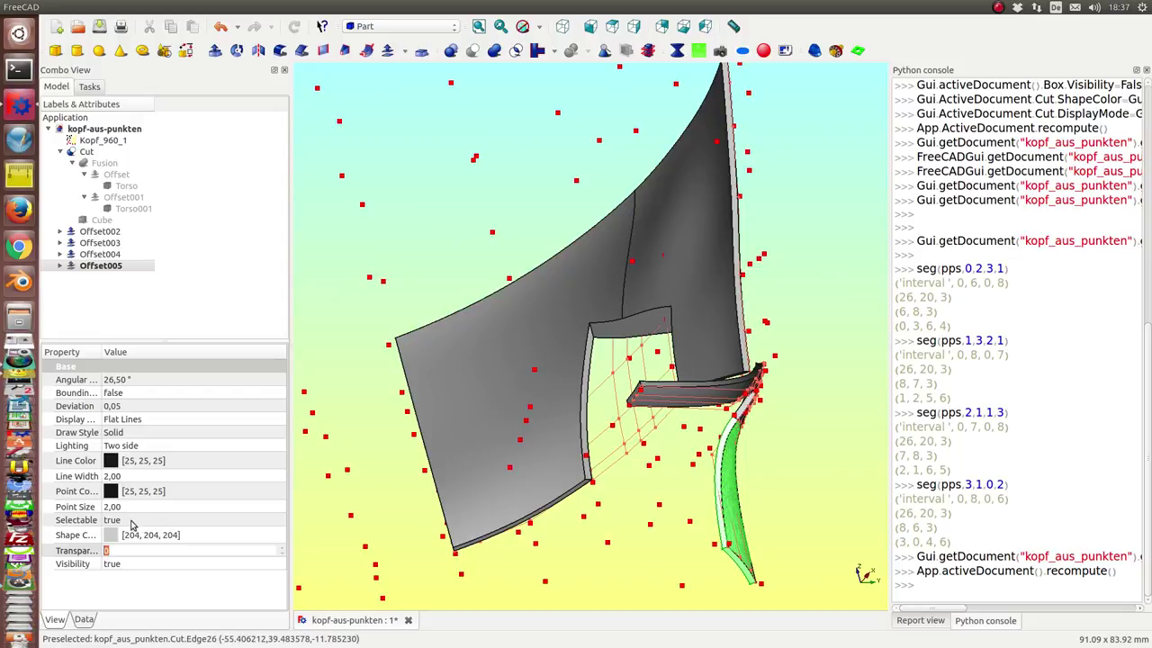
left_click(82, 621)
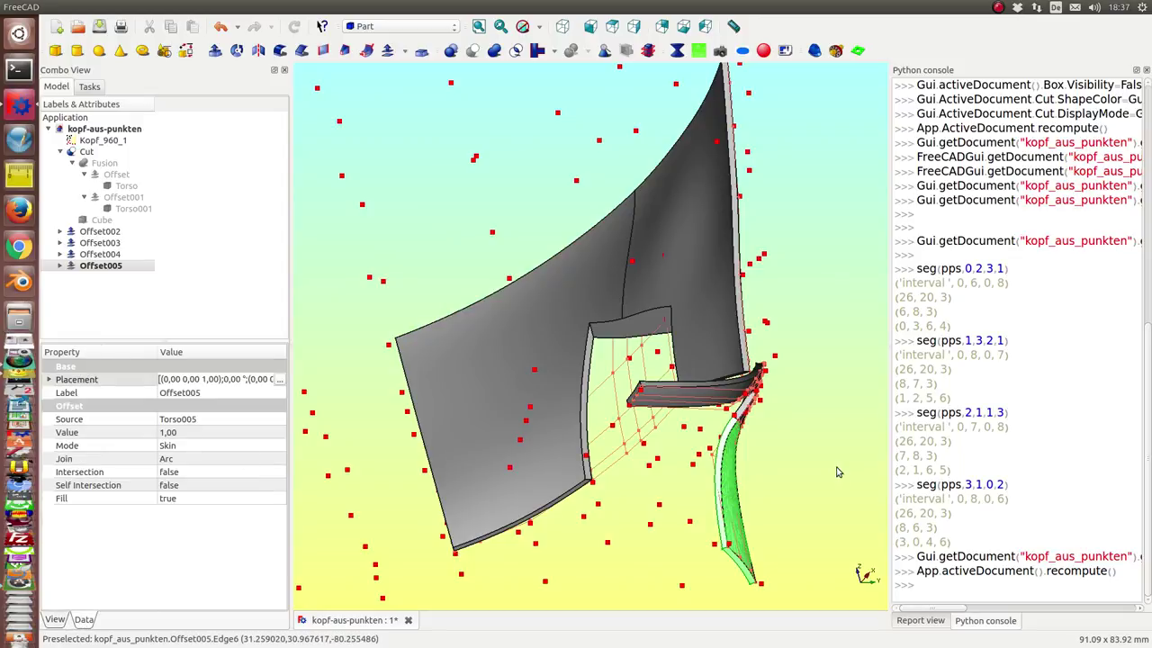
middle_click_drag(828, 360, 767, 367)
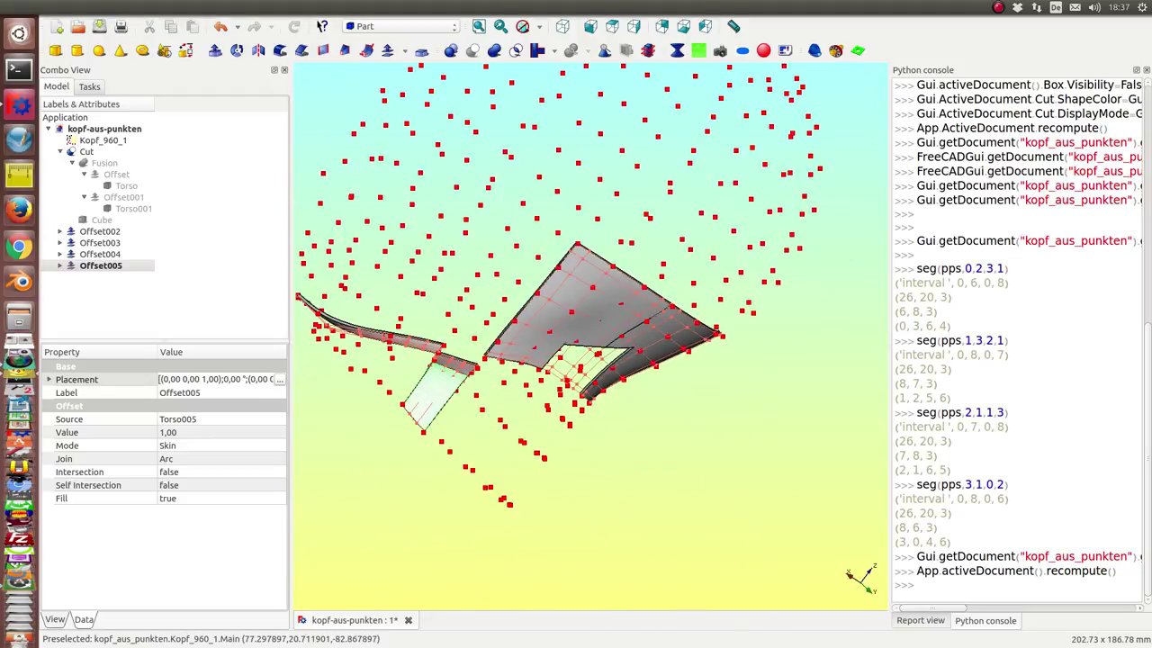
Run seg(pps,0,20,0,13,big=True) in the Python console to fit the large head surface.
left_click(1002, 585)
key("Return")
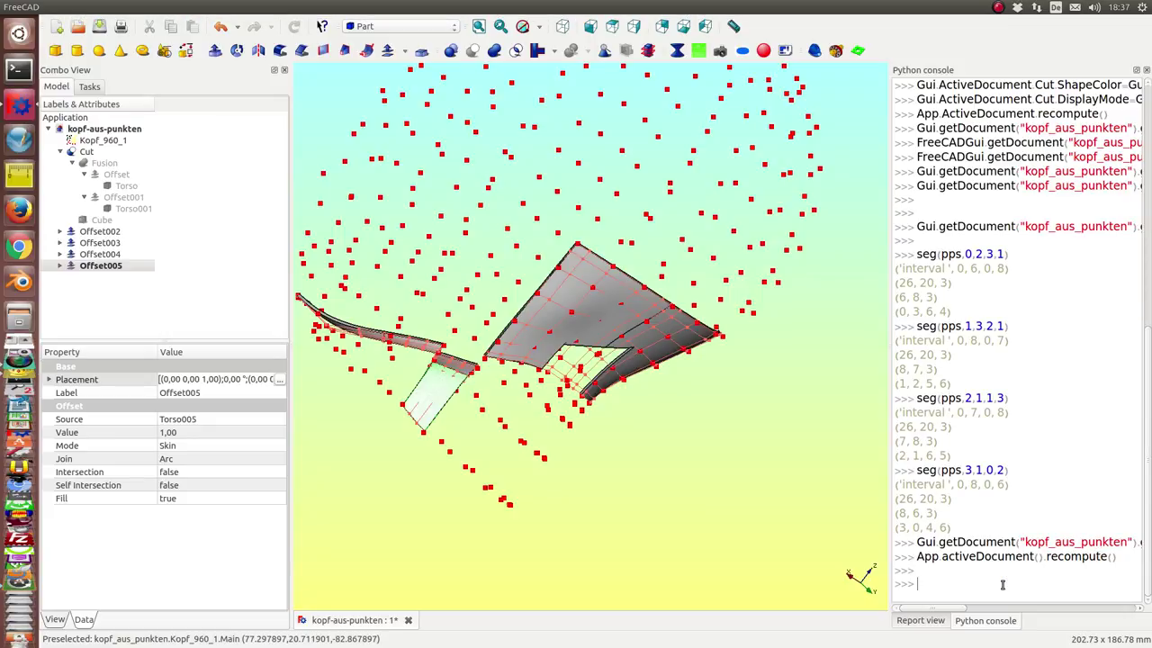
type("seg(pps,0,20,0,13,big=True)")
key("Return")
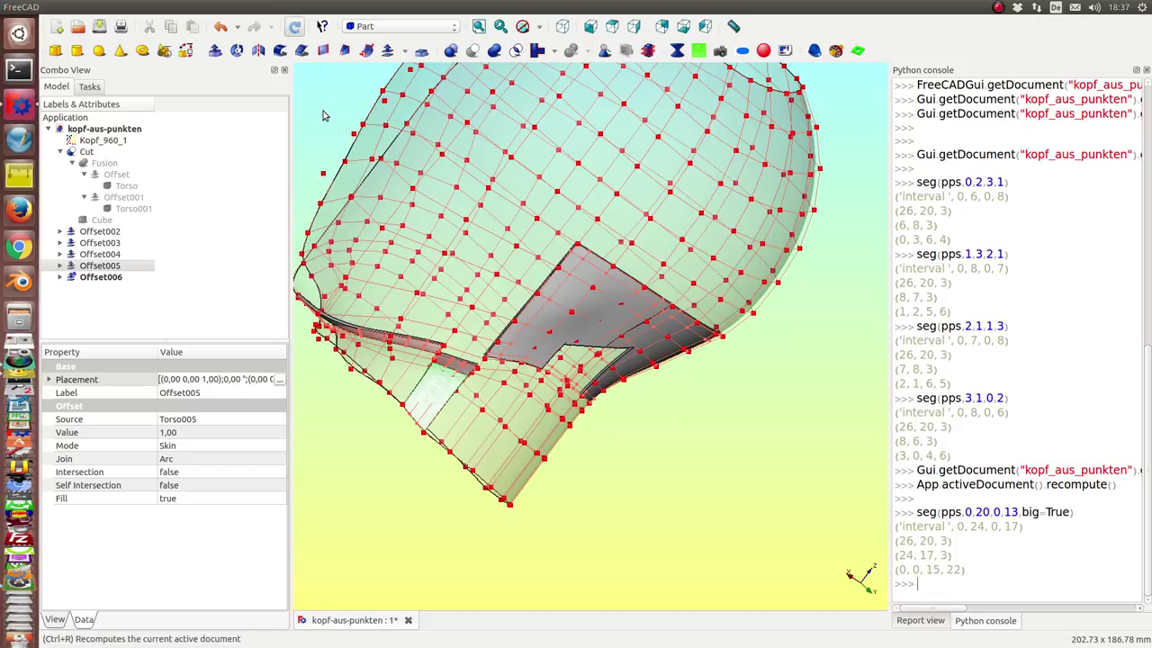
mouse_move(326, 98)
middle_mouse_down()
mouse_move(474, 326)
mouse_move(461, 262)
mouse_move(751, 462)
middle_mouse_up()
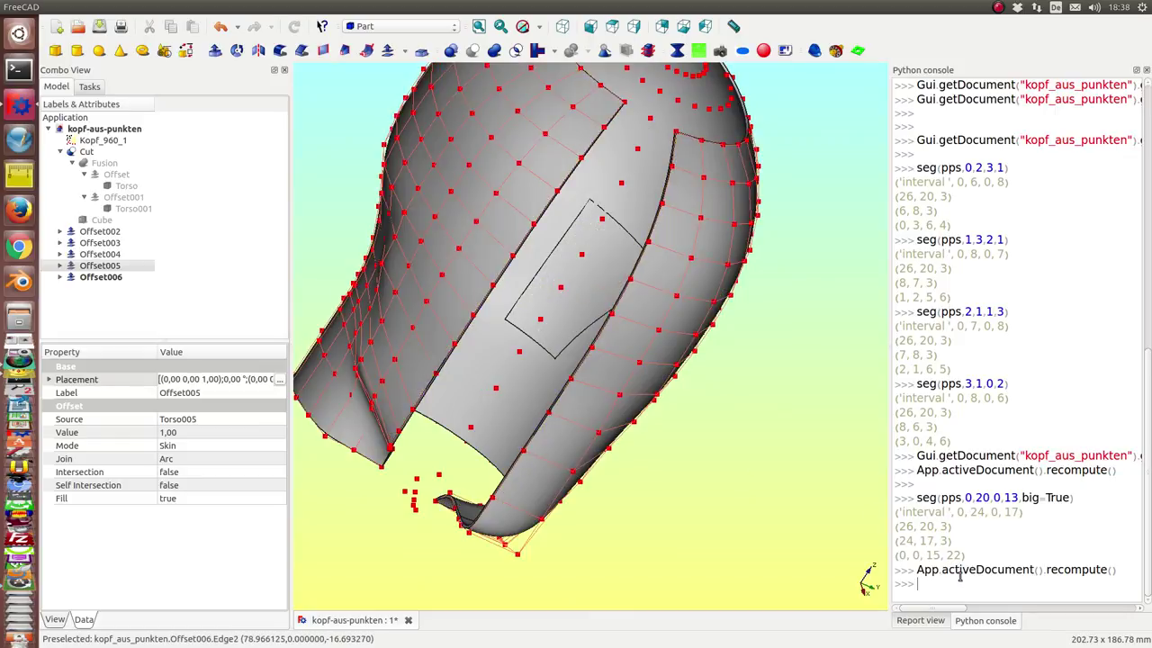
Rerun the previous command with 21 instead of 20 to add another large surface.
key("Up")
key("Up")
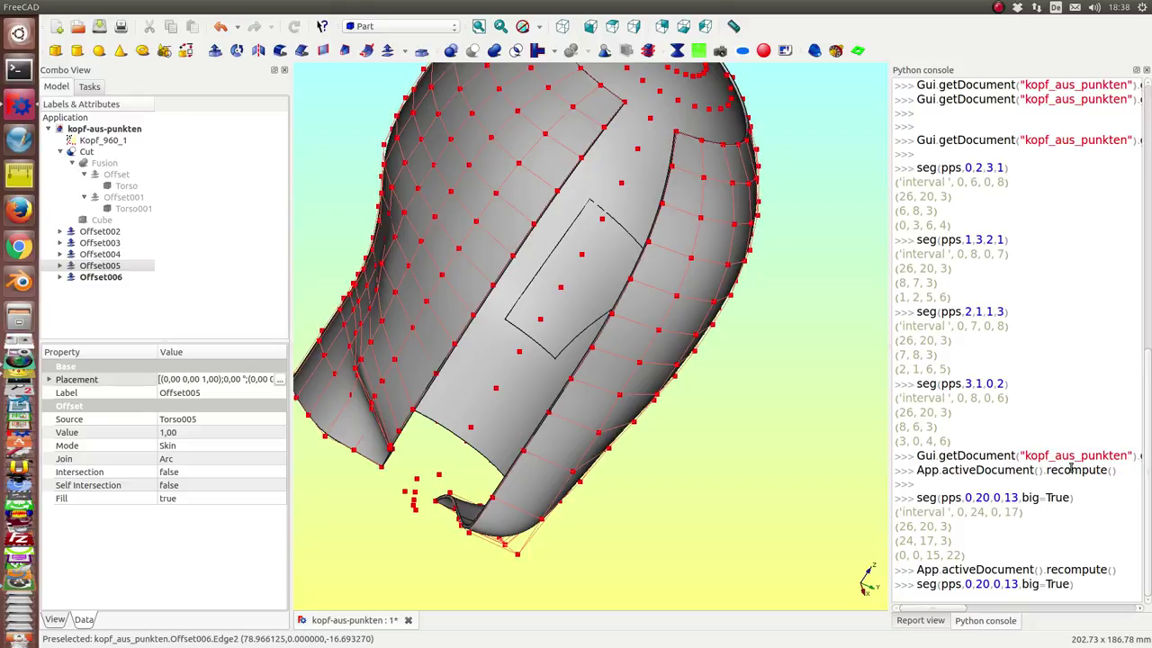
type("1")
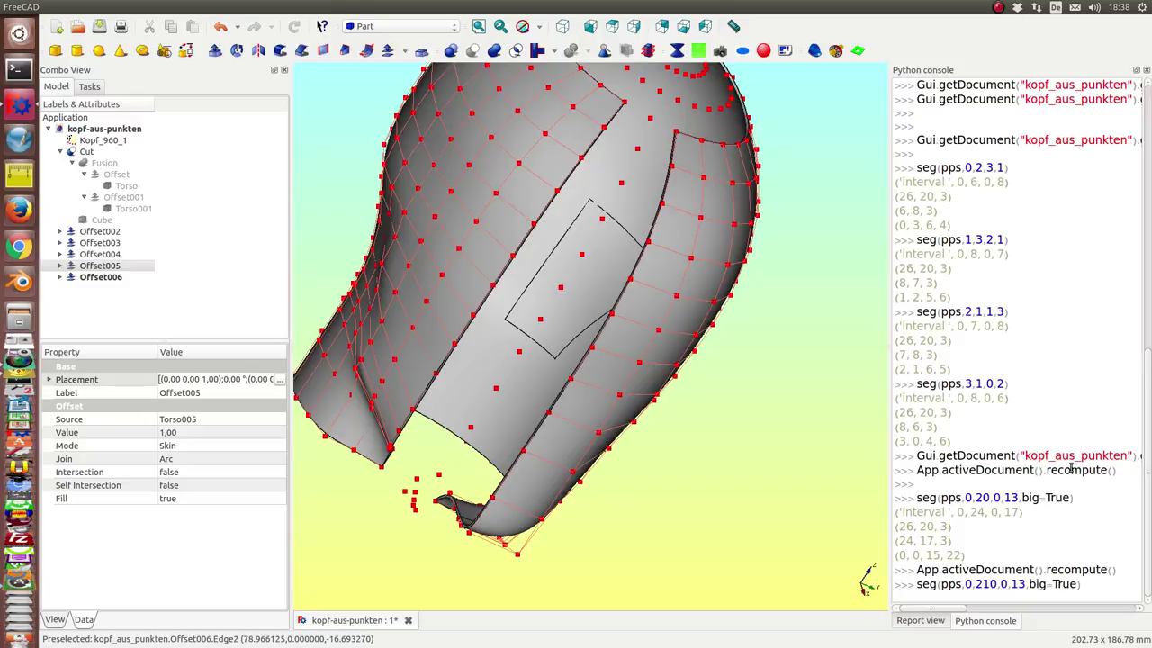
key("Delete")
key("Return")
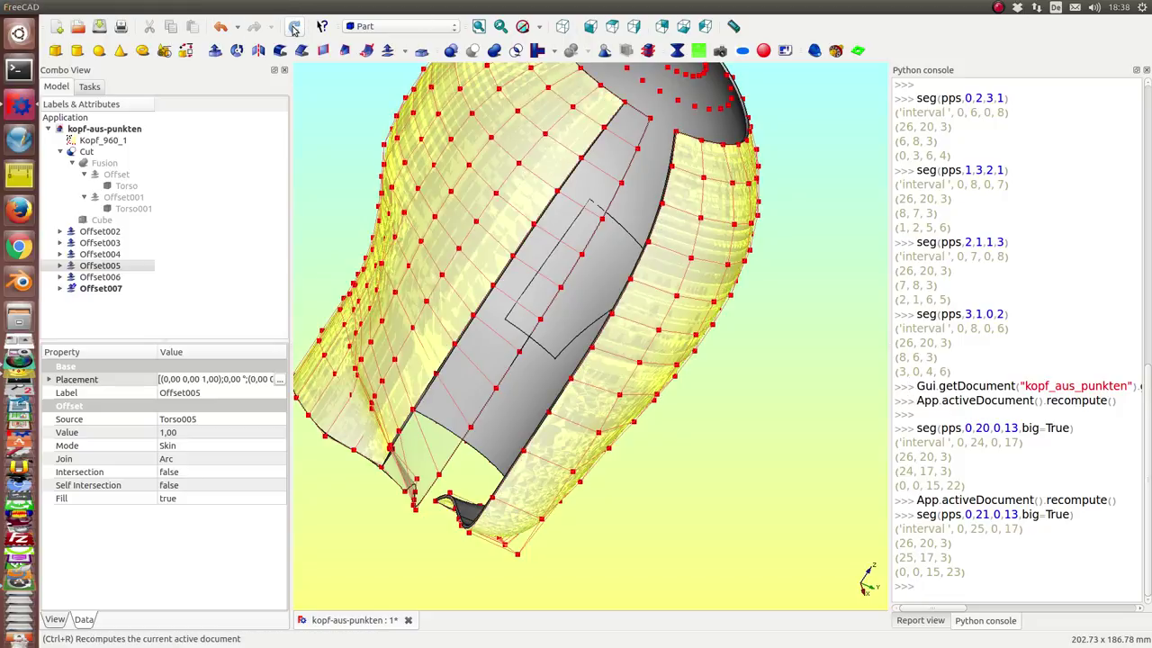
Recompute, run seg(pps,0,21,0,15,big=True) from the edited history command, then recompute again.
left_click(294, 28)
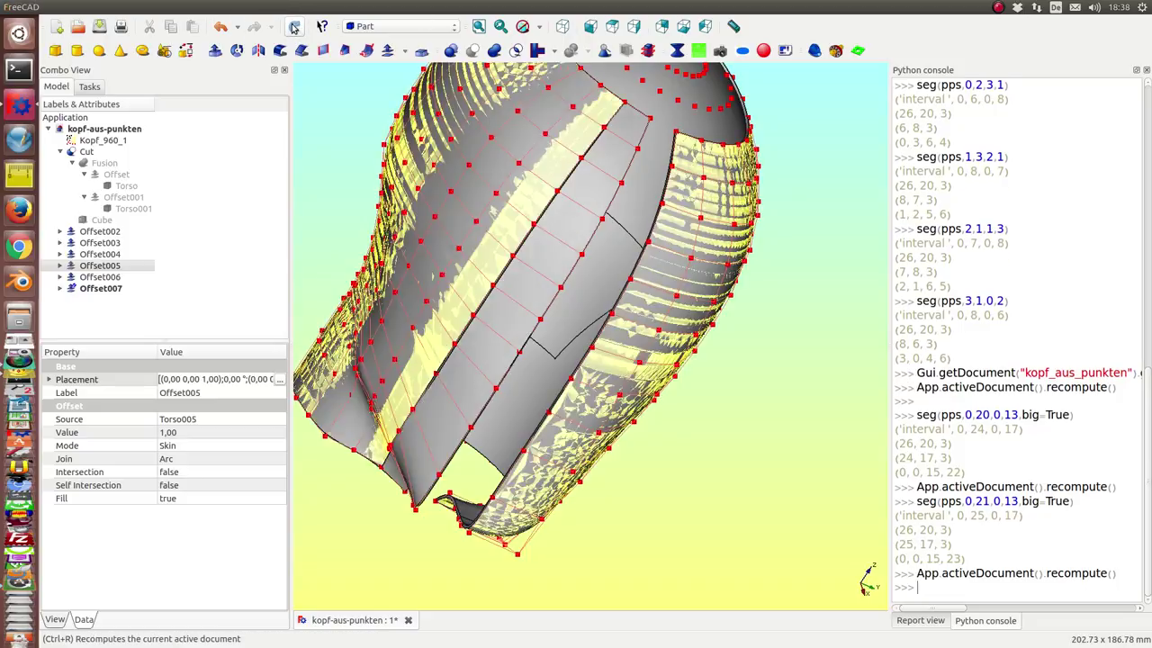
middle_click_drag(768, 383, 732, 467)
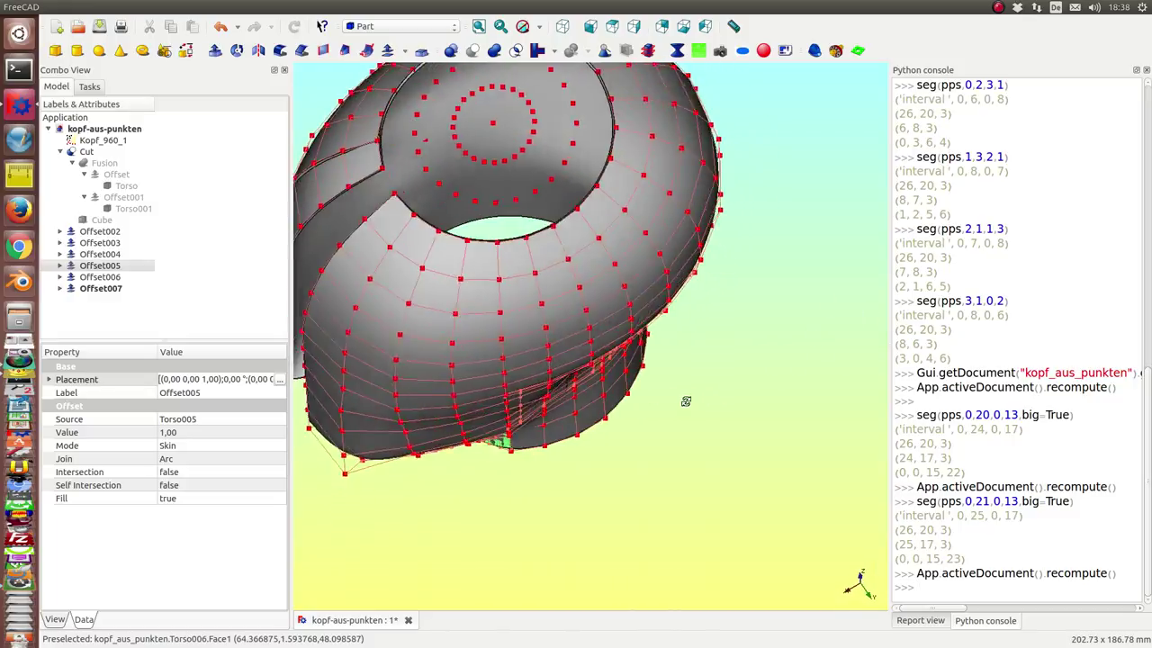
key("Up")
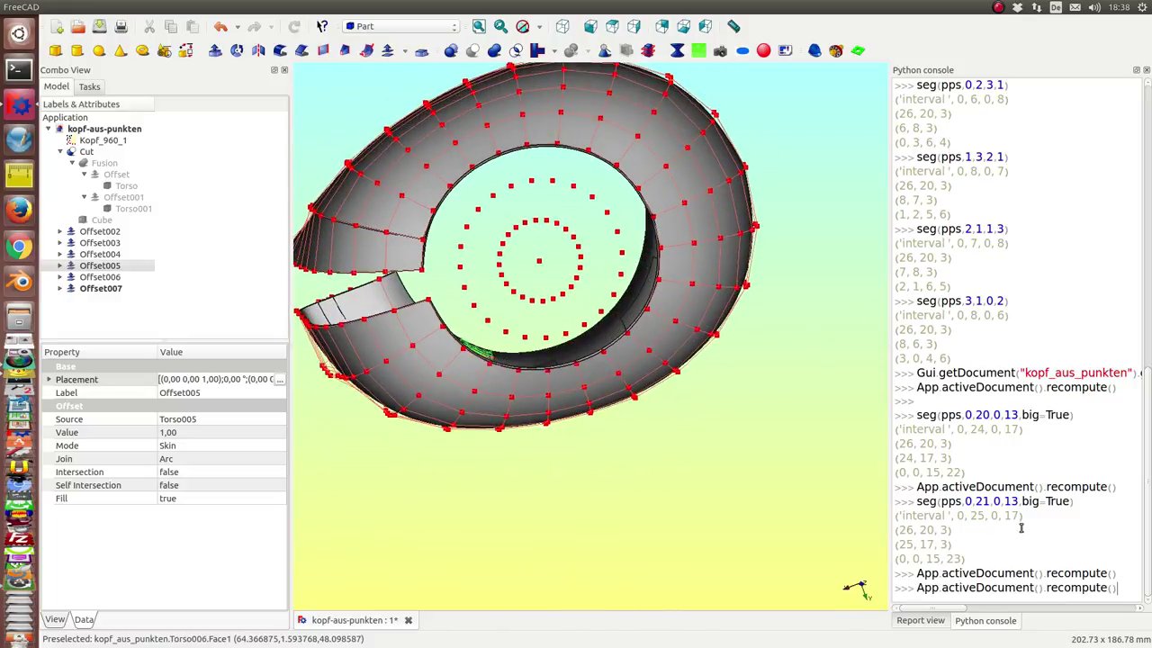
key("Up")
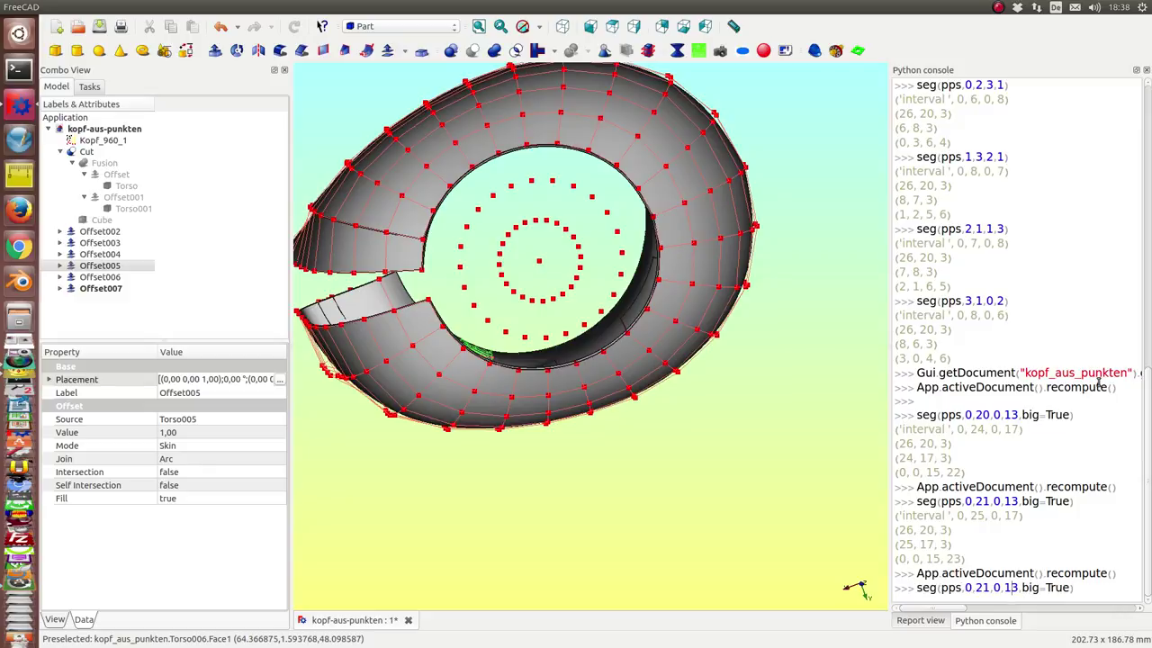
key("Delete")
type("5")
key("Return")
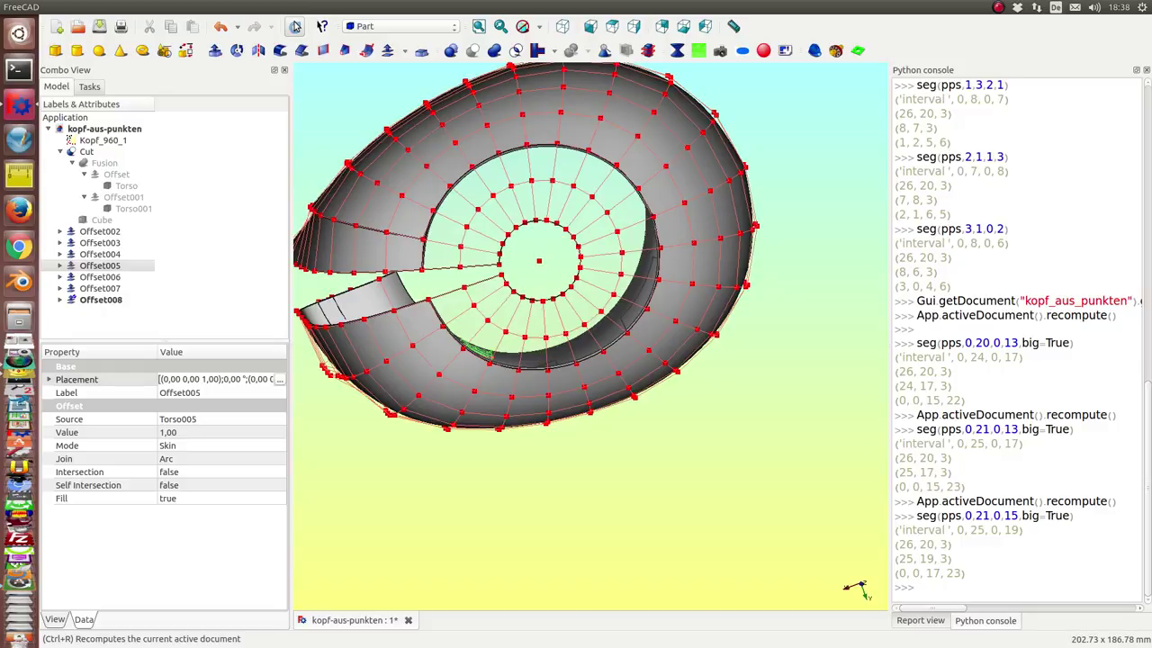
left_click(295, 27)
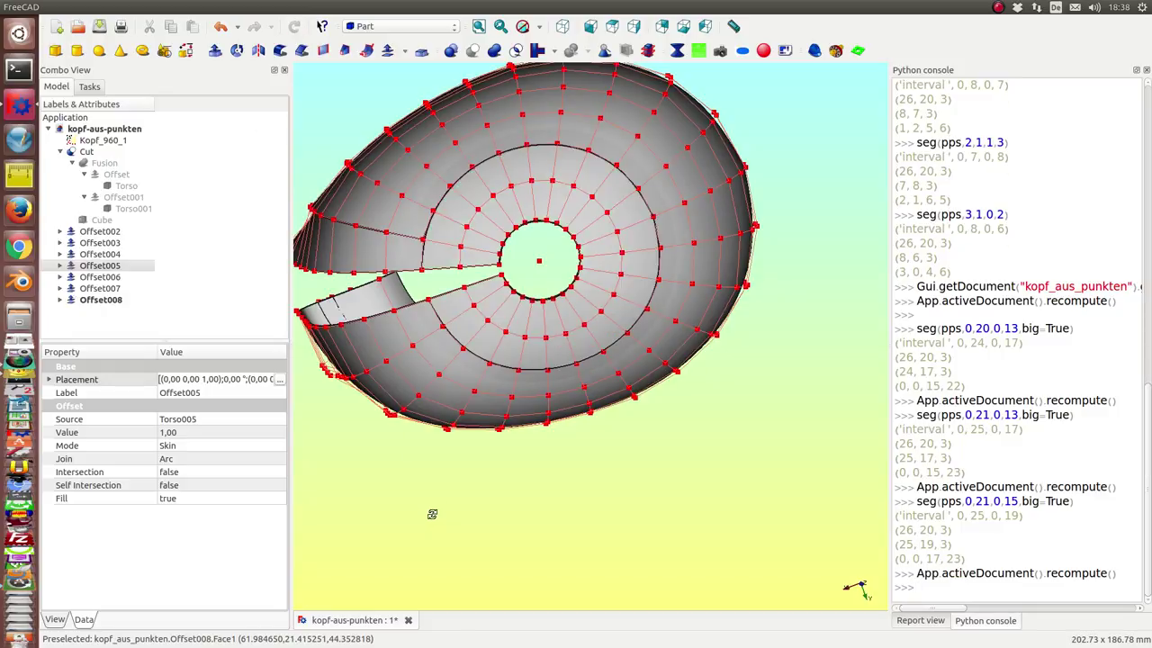
Orbit and zoom around the new head surface to inspect its ring-shaped opening.
mouse_move(435, 515)
middle_mouse_down()
mouse_move(571, 437)
mouse_move(642, 439)
middle_mouse_up()
scroll(342, 265, "down", 5)
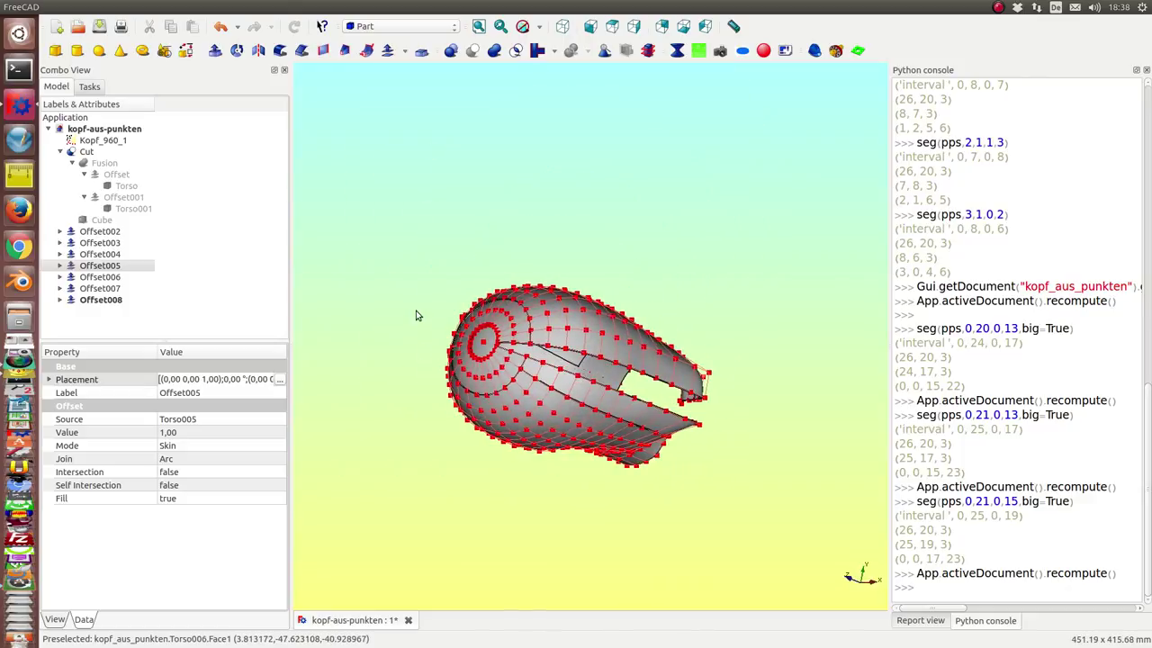
scroll(416, 315, "up", 6)
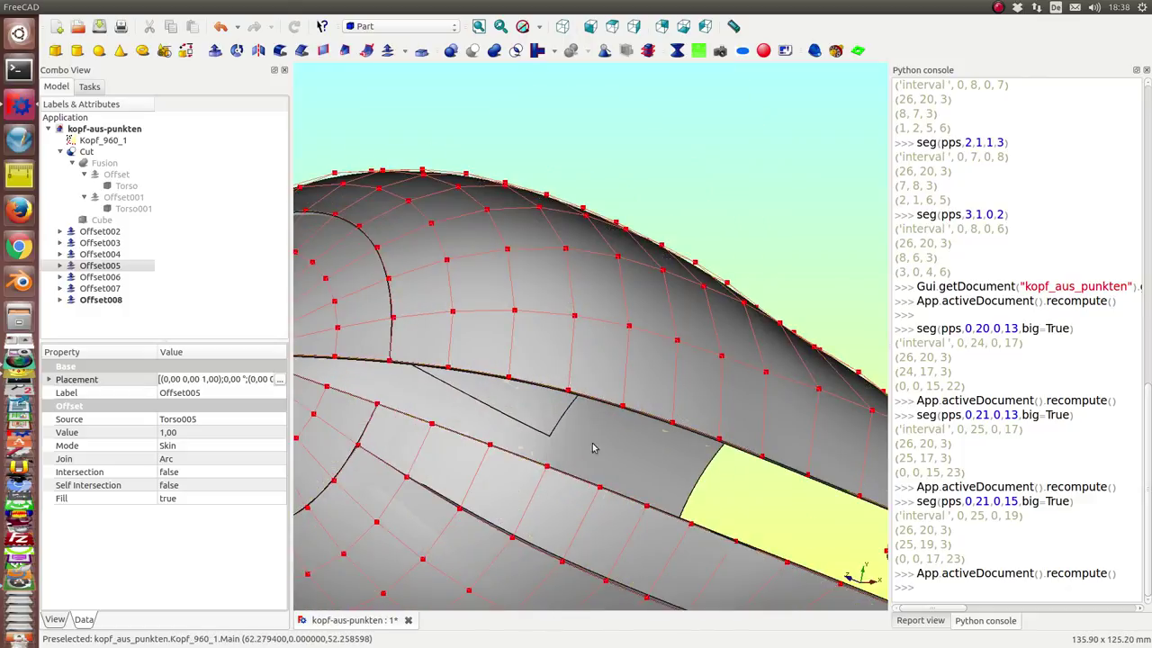
middle_click_drag(593, 448, 753, 231)
scroll(753, 231, "down", 2)
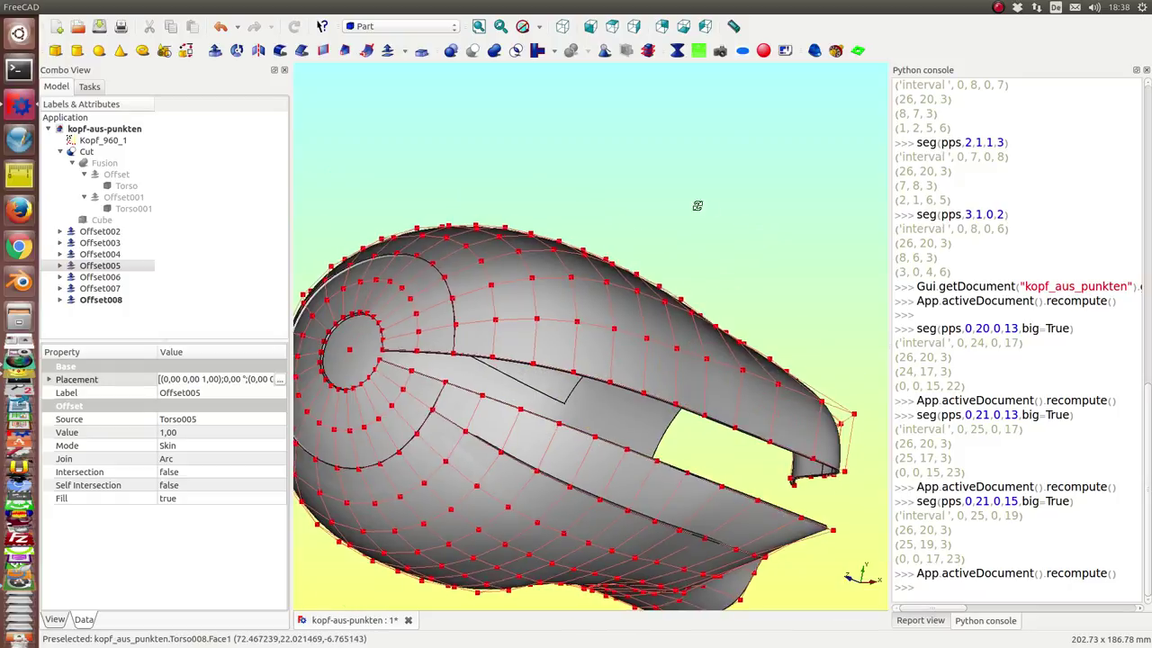
mouse_move(697, 205)
middle_mouse_down()
mouse_move(493, 388)
mouse_move(580, 172)
mouse_move(541, 280)
middle_mouse_up()
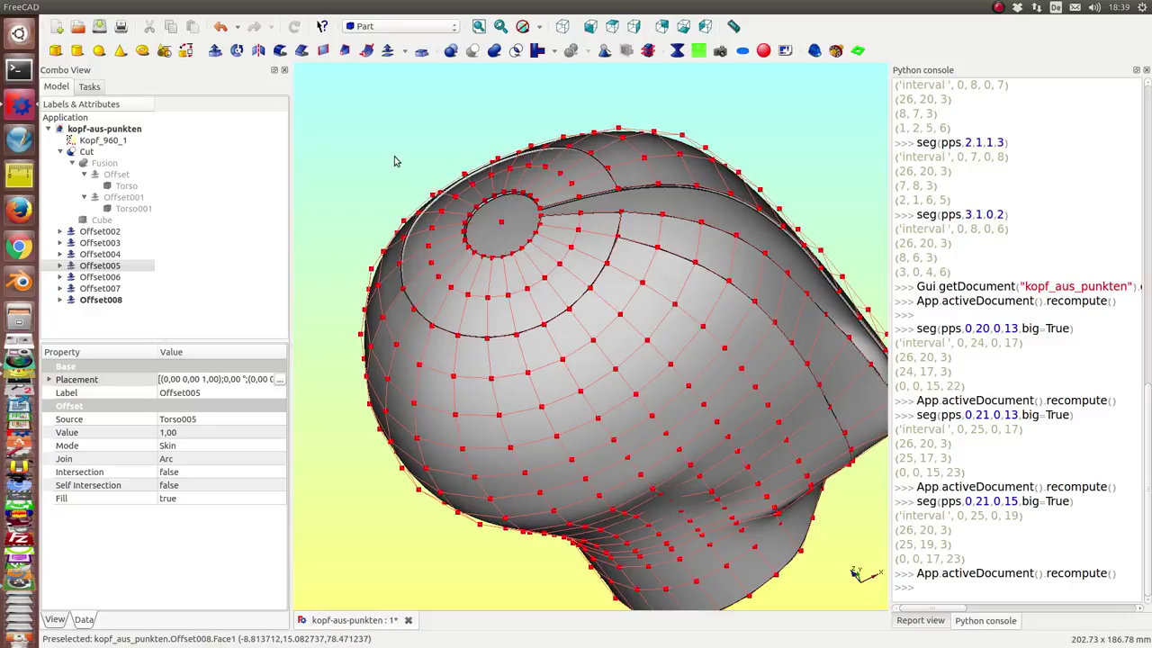
scroll(394, 162, "up", 2)
middle_click_drag(321, 95, 410, 207)
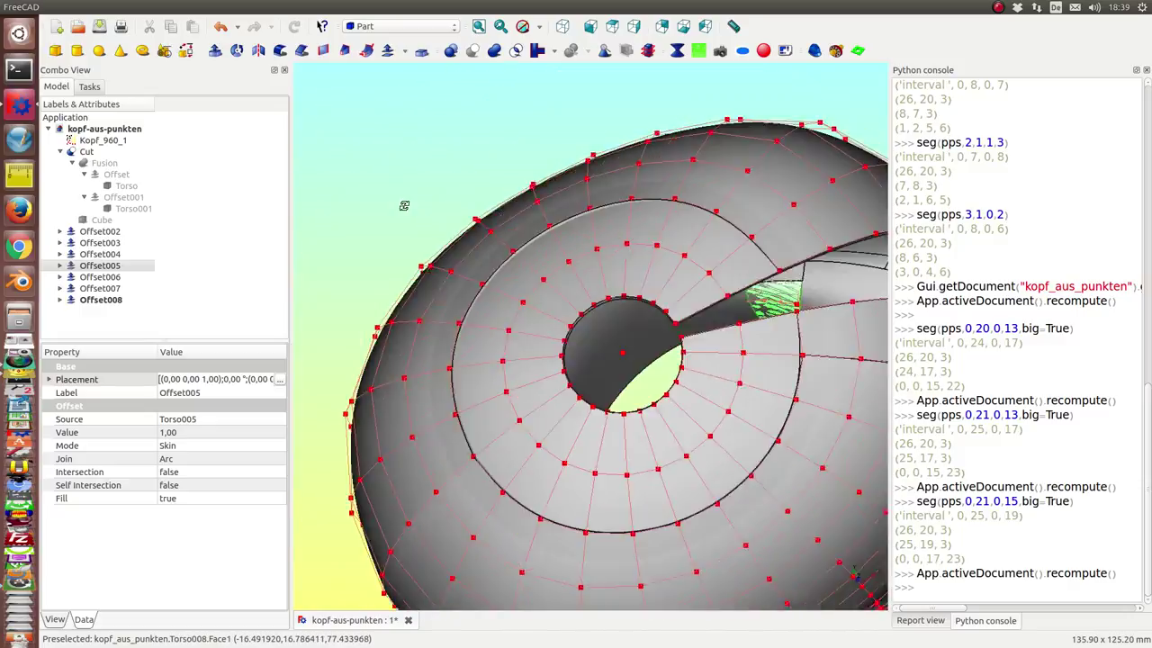
scroll(530, 163, "down", 2)
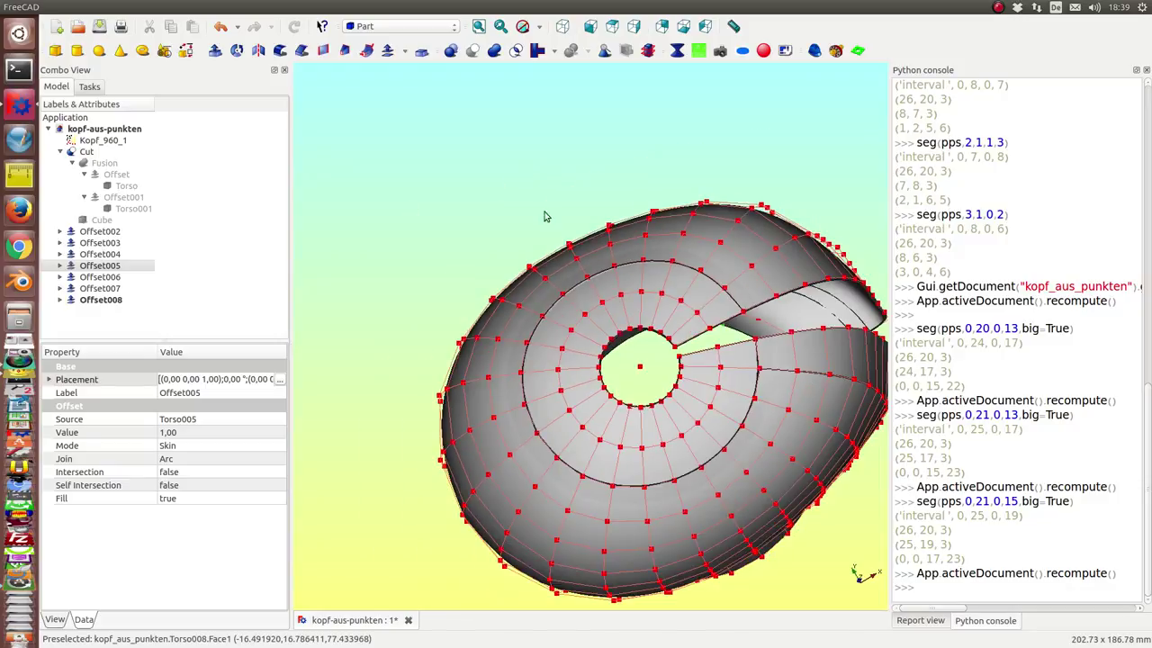
middle_click_drag(856, 207, 573, 369)
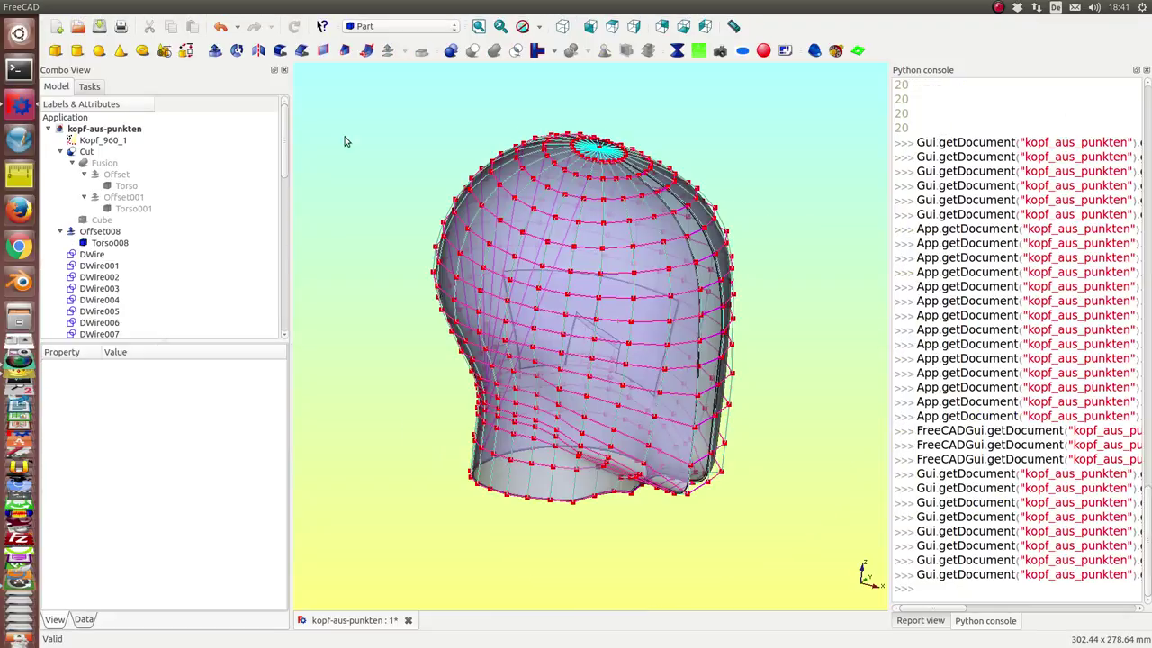
Hide the Offset008 solid to reveal the transparent head surface.
mouse_move(394, 158)
middle_mouse_down()
mouse_move(675, 255)
mouse_move(642, 206)
mouse_move(618, 121)
mouse_move(620, 219)
mouse_move(576, 284)
mouse_move(760, 178)
middle_mouse_up()
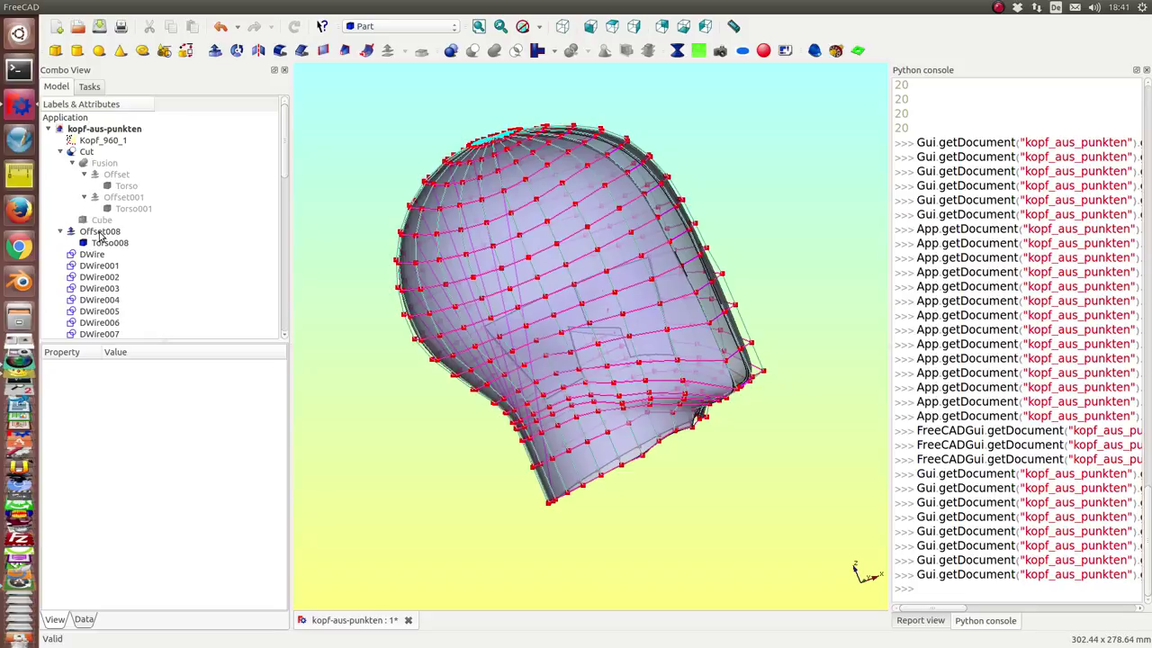
left_click(101, 233)
key("space")
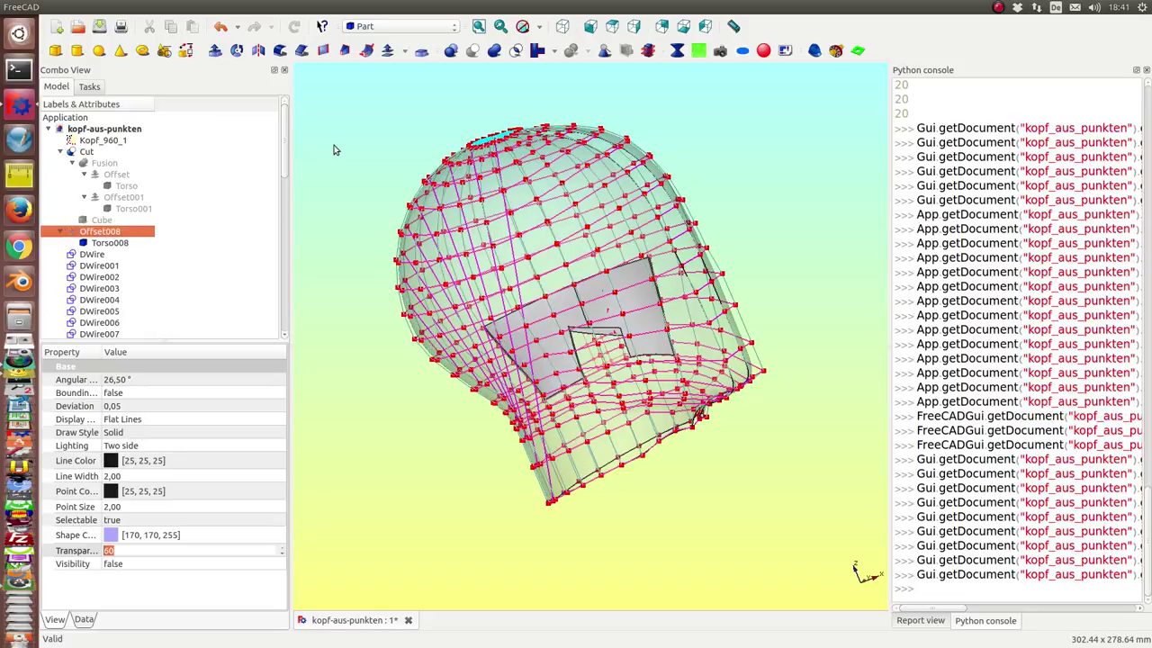
mouse_move(333, 149)
left_mouse_down()
mouse_move(412, 200)
mouse_move(388, 267)
left_mouse_up()
Select the Kopf_960_1 point cloud and rotate the head to a side-on view.
left_click(102, 141)
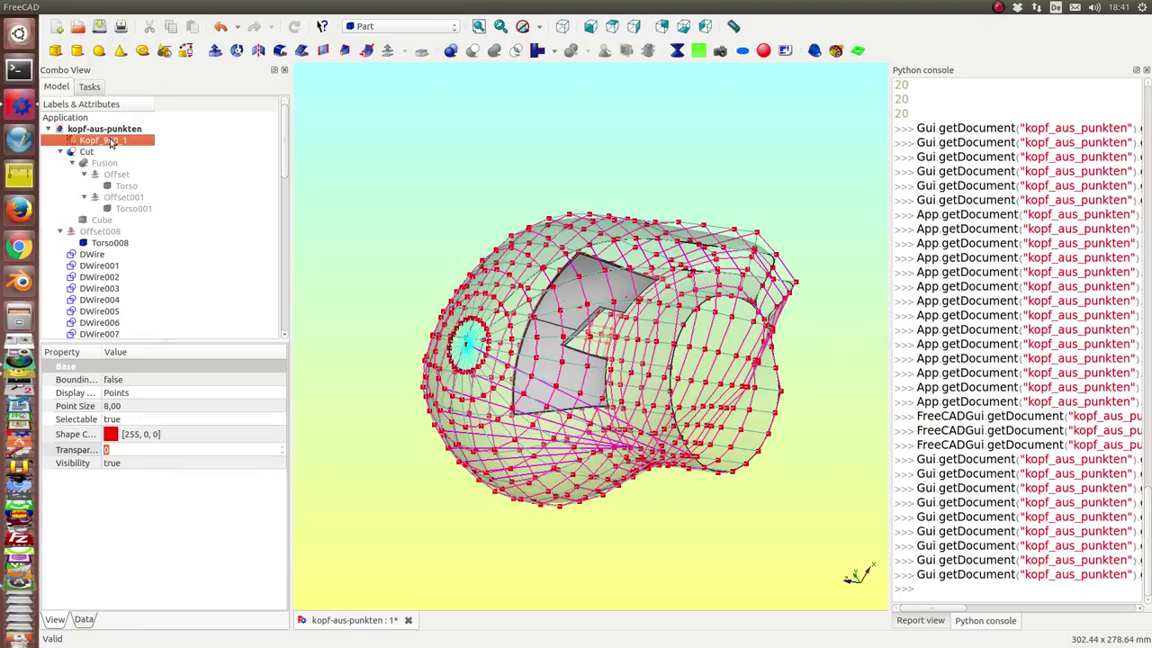
mouse_move(478, 141)
left_mouse_down()
mouse_move(623, 292)
mouse_move(650, 376)
left_mouse_up()
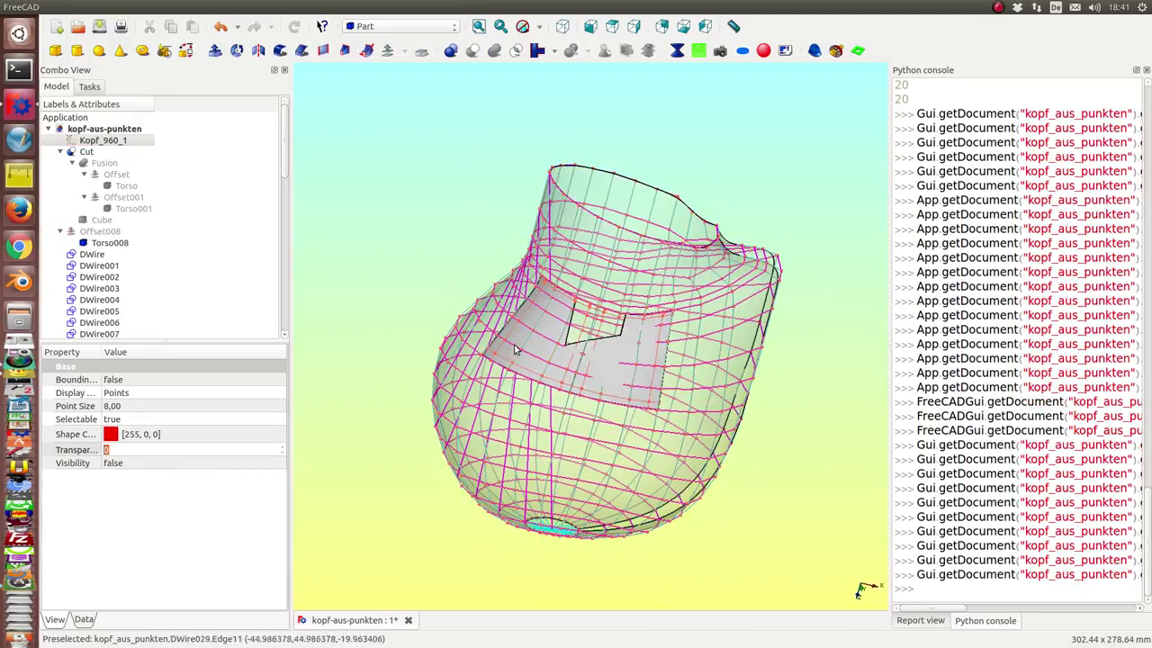
scroll(521, 353, "up", 3)
left_click_drag(390, 441, 590, 269)
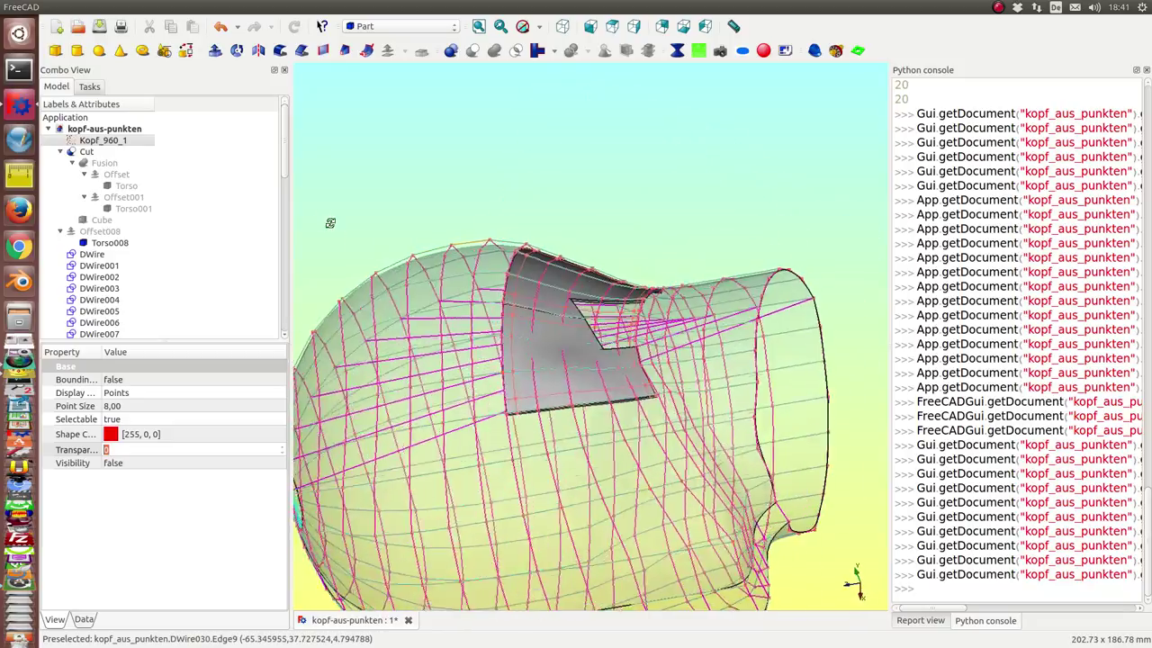
mouse_move(564, 375)
left_mouse_down()
mouse_move(658, 427)
mouse_move(694, 85)
mouse_move(776, 317)
mouse_move(579, 381)
left_mouse_up()
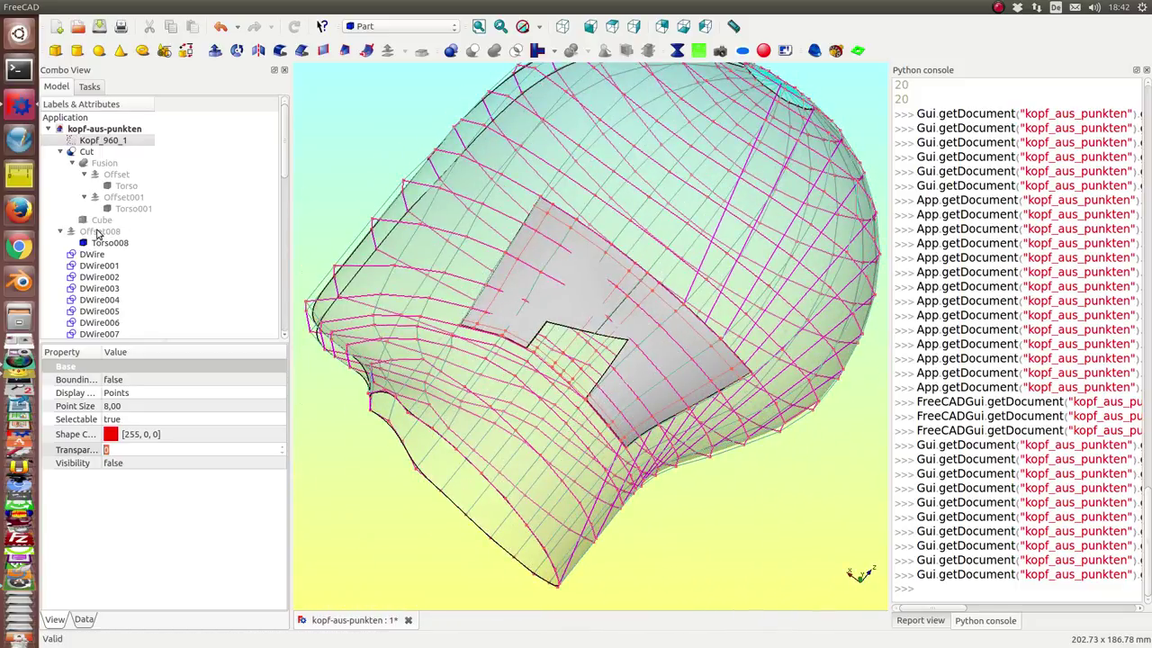
Show the Cube again so the green box runs through the head's neck.
left_click(104, 222)
key("space")
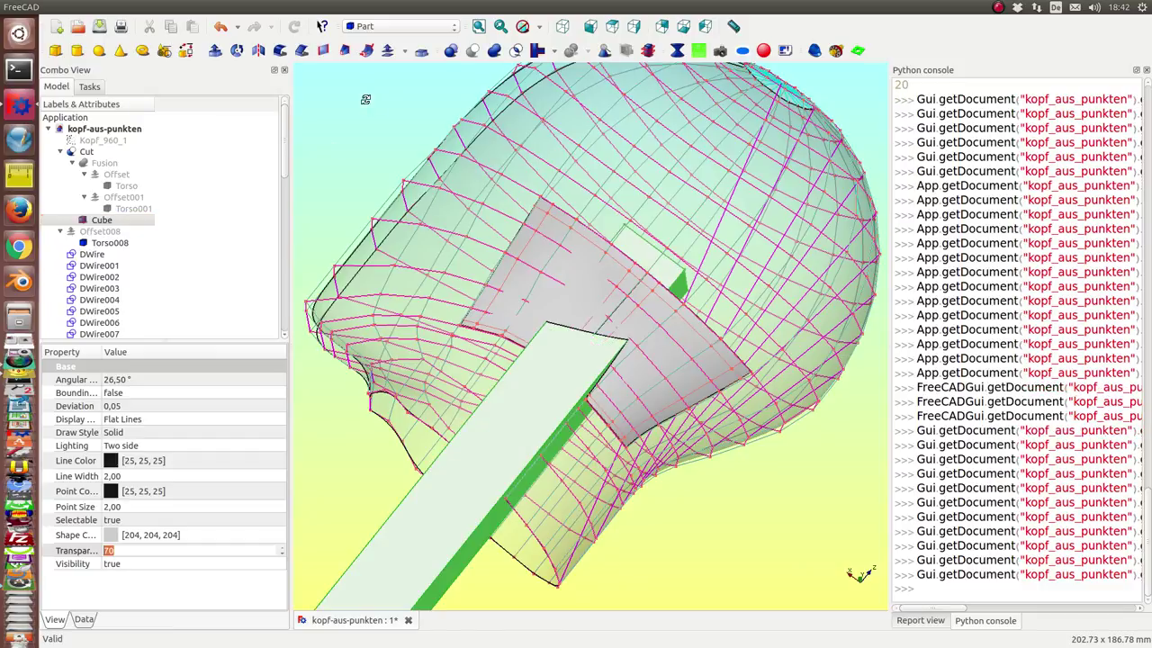
mouse_move(365, 99)
left_mouse_down()
mouse_move(581, 198)
mouse_move(530, 189)
mouse_move(561, 266)
left_mouse_up()
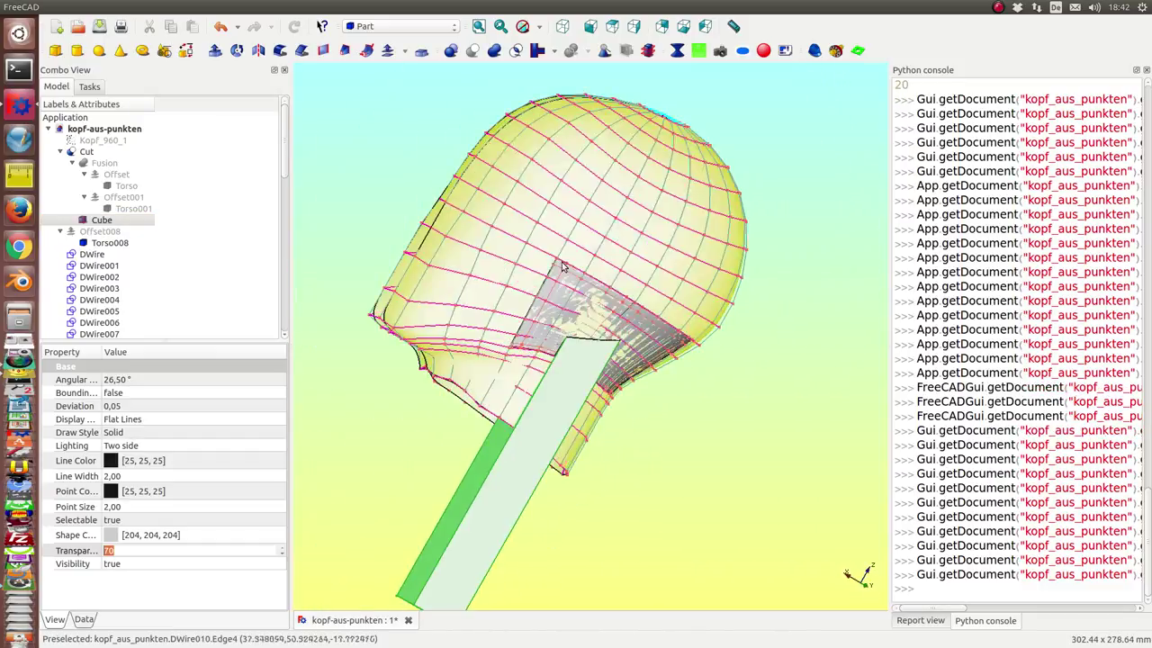
scroll(787, 340, "down", 2)
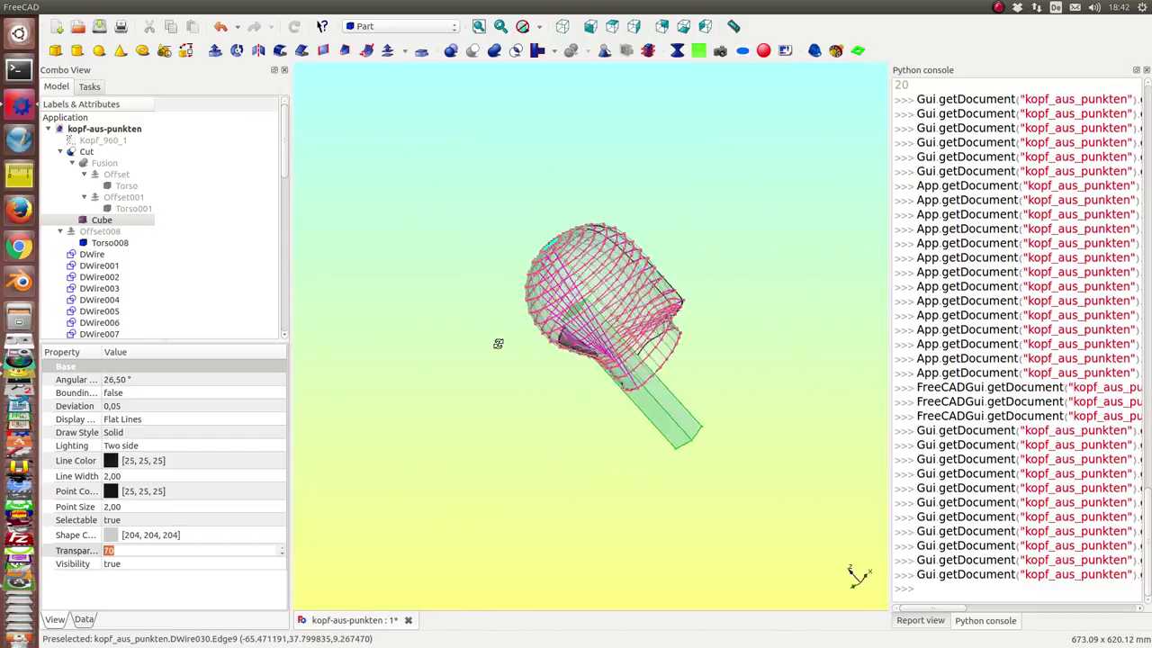
scroll(766, 288, "up", 4)
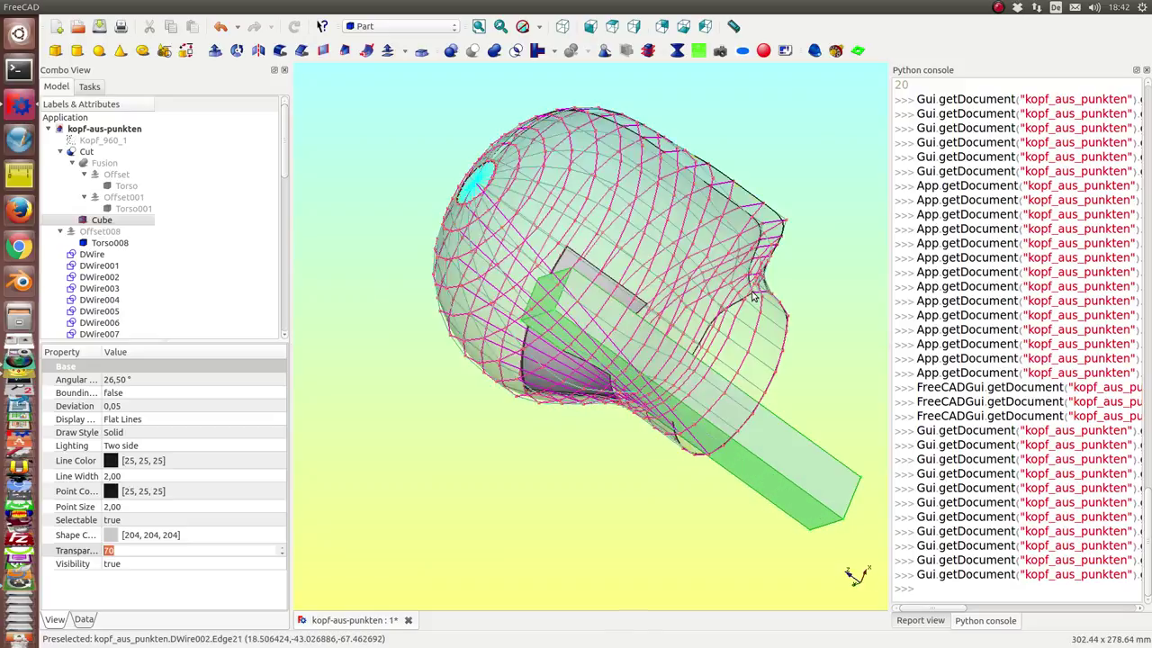
Orbit around the head to view the box through the neck from above, front and side.
left_click_drag(767, 288, 543, 327)
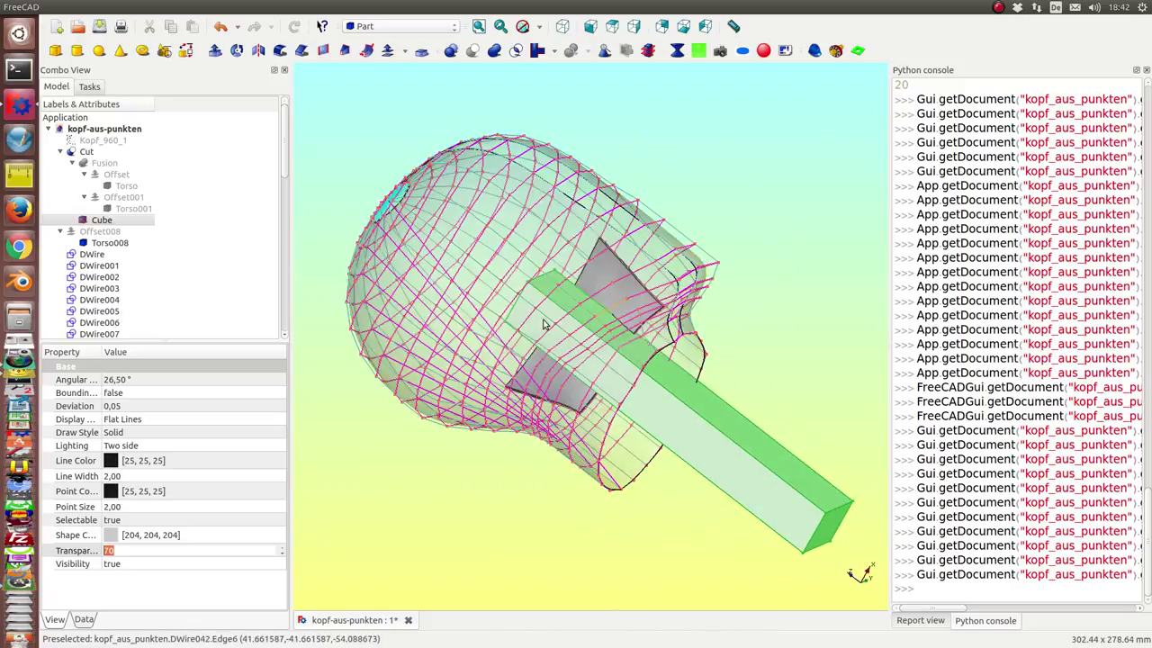
mouse_move(432, 496)
left_mouse_down()
mouse_move(378, 453)
mouse_move(446, 379)
mouse_move(569, 393)
mouse_move(759, 283)
mouse_move(791, 300)
mouse_move(362, 172)
mouse_move(609, 360)
mouse_move(651, 310)
mouse_move(654, 282)
left_mouse_up()
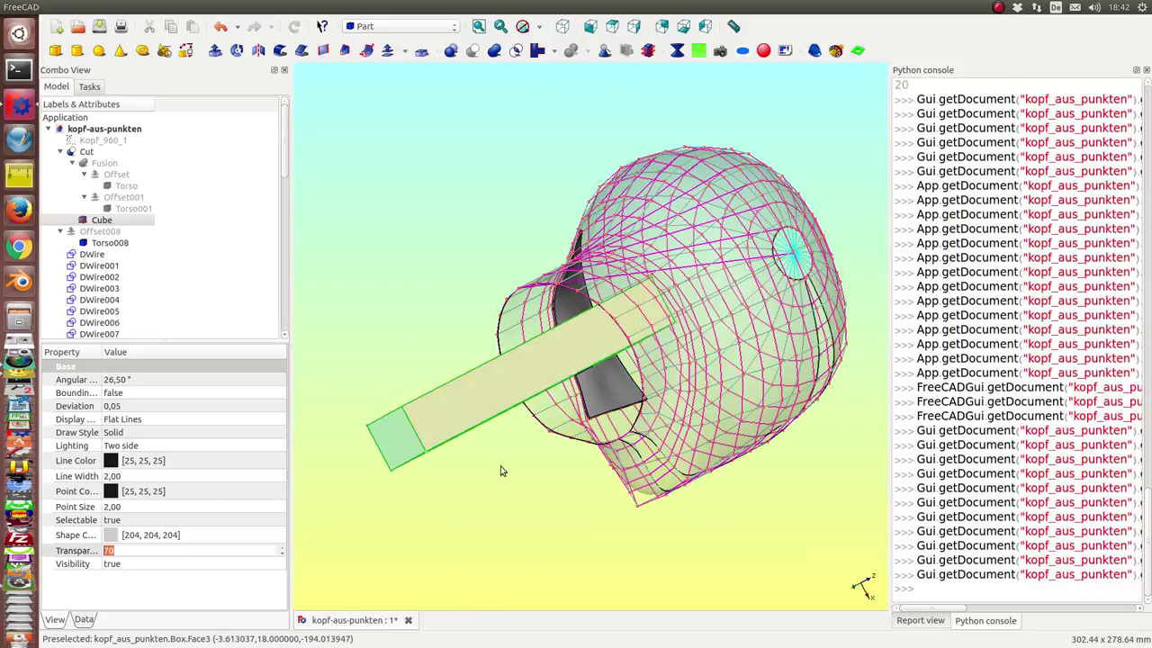
left_click_drag(796, 573, 467, 275)
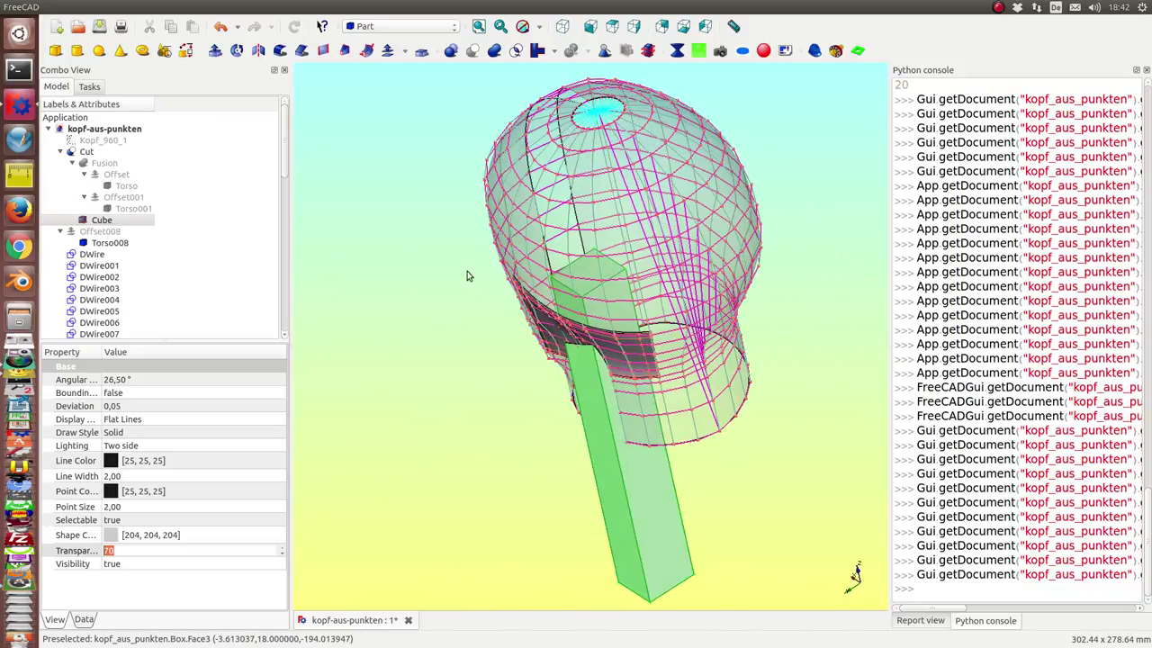
mouse_move(399, 404)
left_mouse_down()
mouse_move(538, 442)
mouse_move(671, 455)
mouse_move(554, 304)
left_mouse_up()
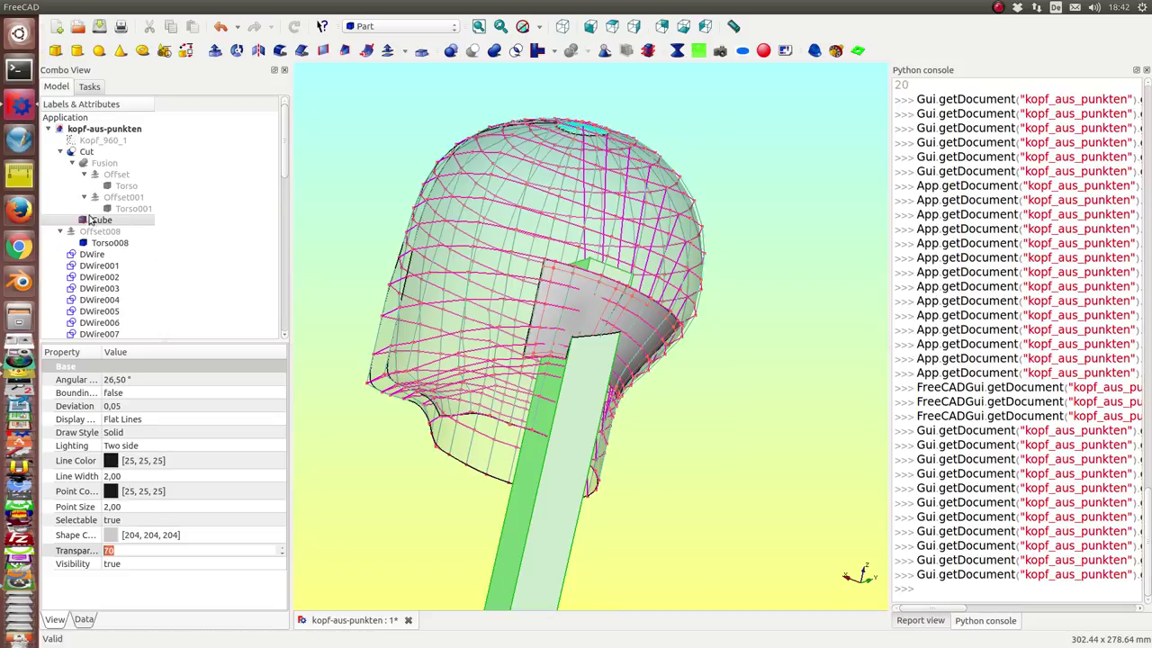
mouse_move(333, 117)
left_mouse_down()
mouse_move(643, 345)
mouse_move(581, 297)
left_mouse_up()
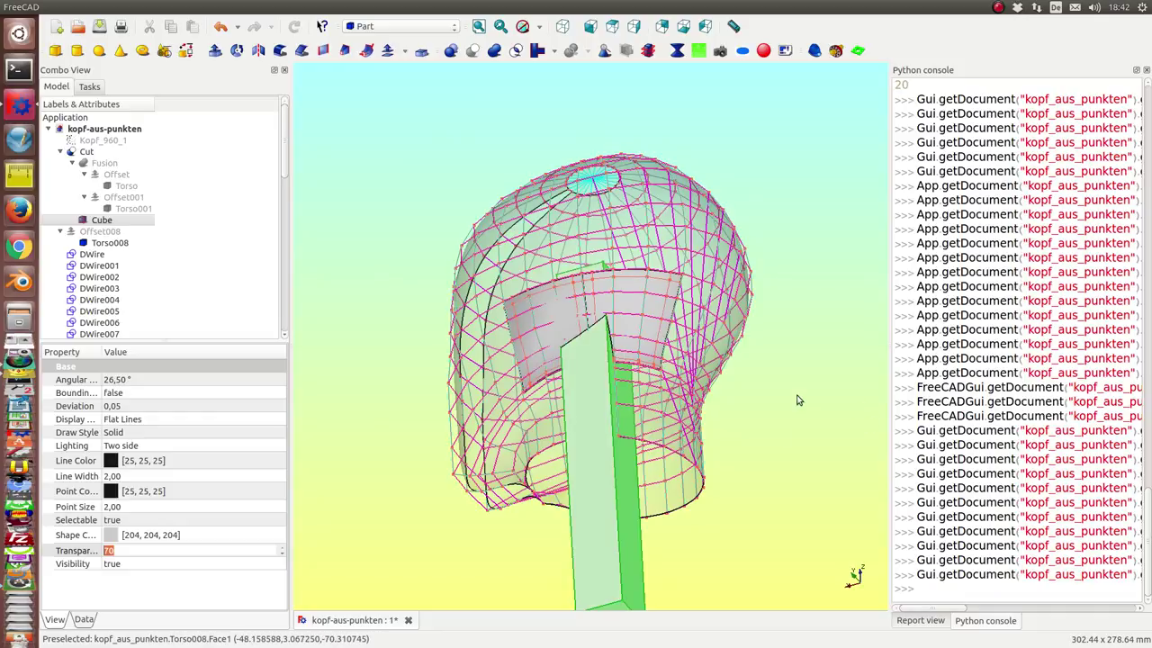
mouse_move(797, 399)
left_mouse_down()
mouse_move(605, 200)
mouse_move(594, 506)
mouse_move(494, 573)
left_mouse_up()
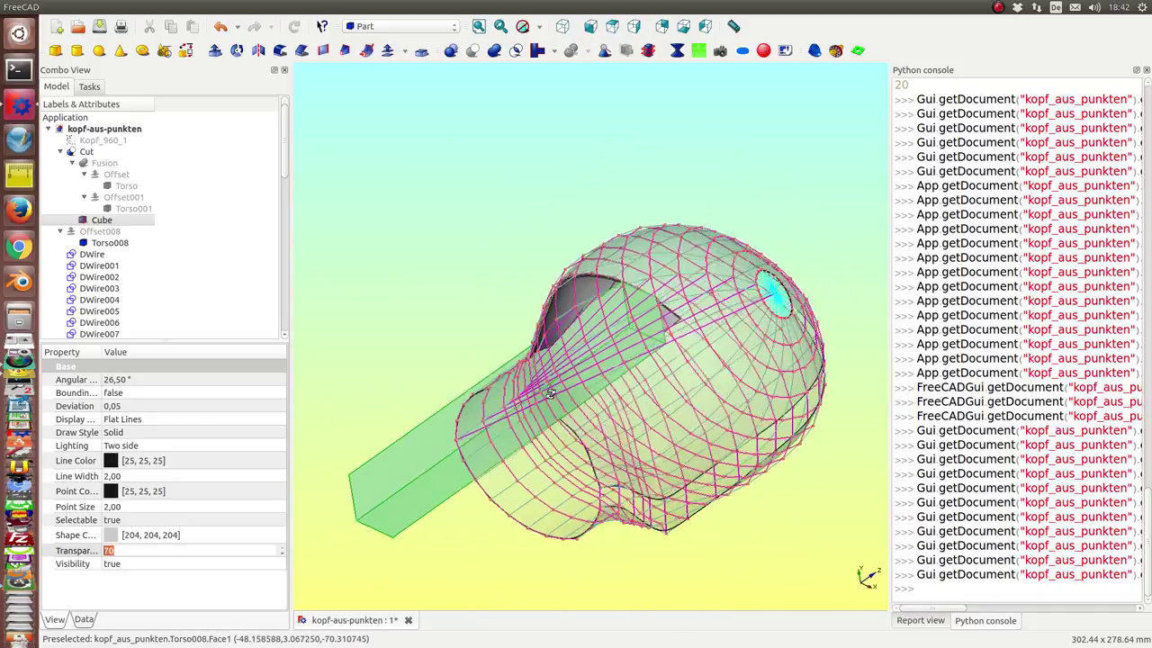